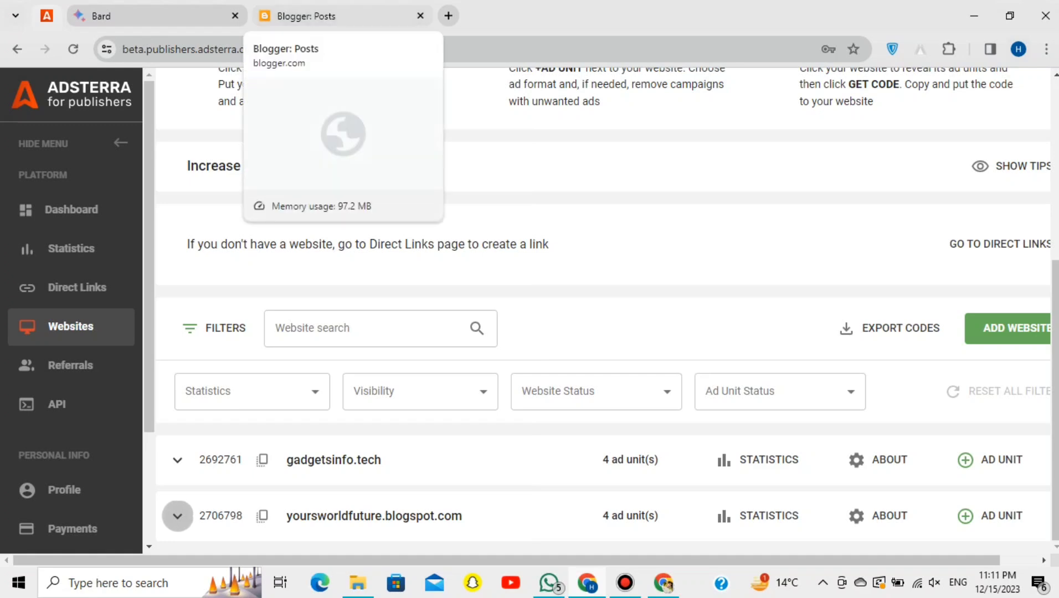
- Switch to Blogger and start a new blog titled "Pakistan Dramas Online"
left_click(304, 16)
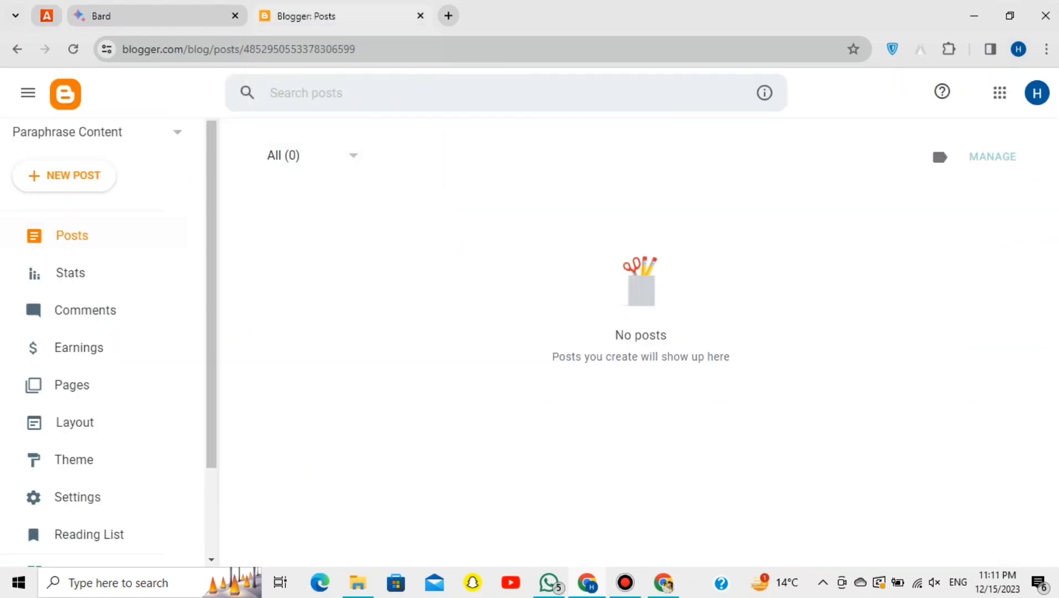
left_click(133, 132)
left_click(44, 394)
type("Pakistan Dramas Online")
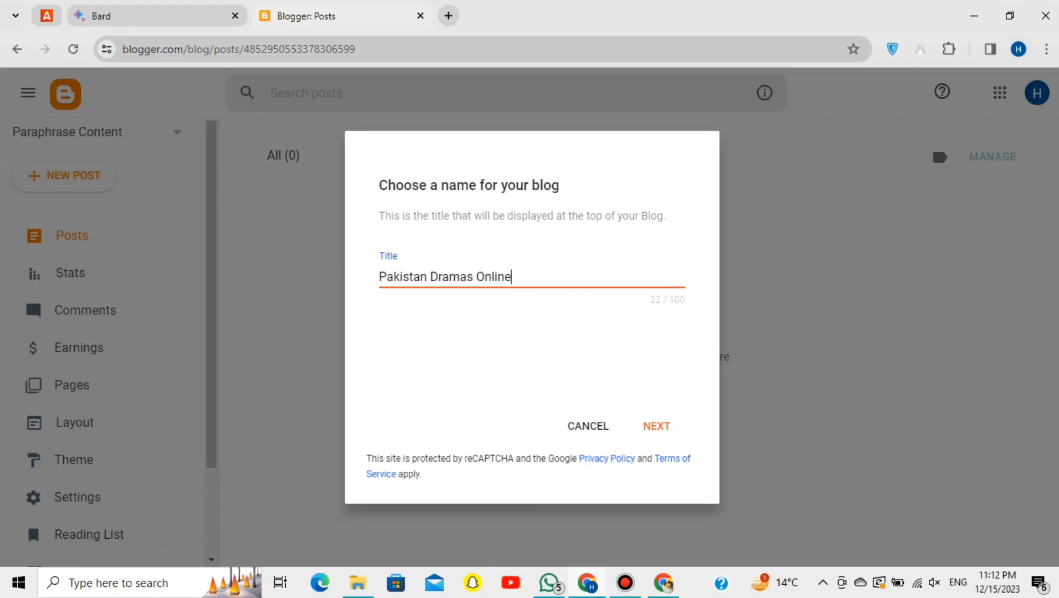
key("Return")
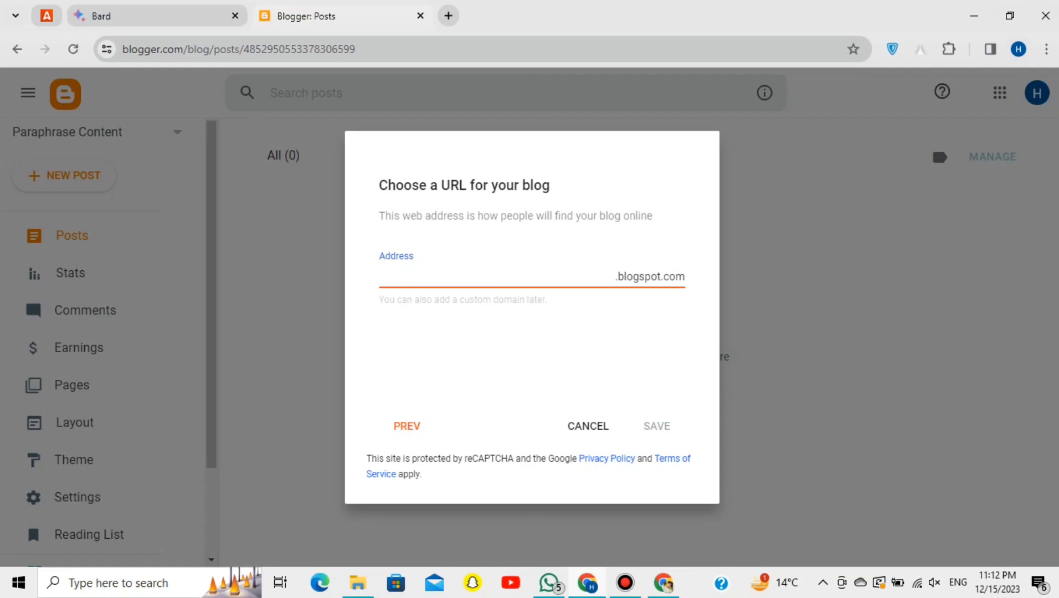
- Set the new blog's address to onlinepakistanidramas4u.blogspot.com and save the blog
type("on")
type("linepakistani")
type("dara")
type("ramas4u")
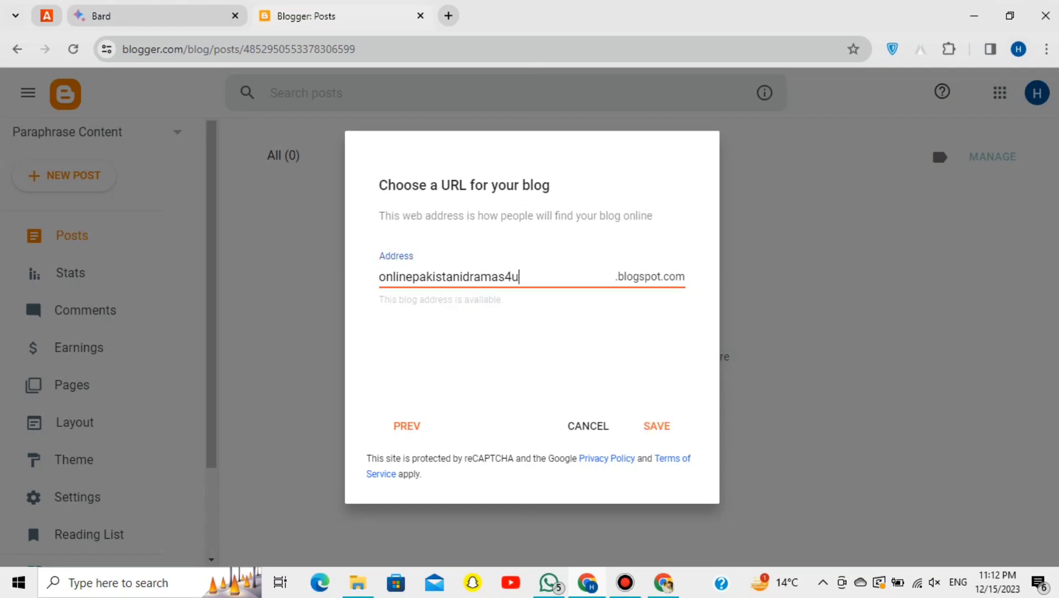
left_click(657, 426)
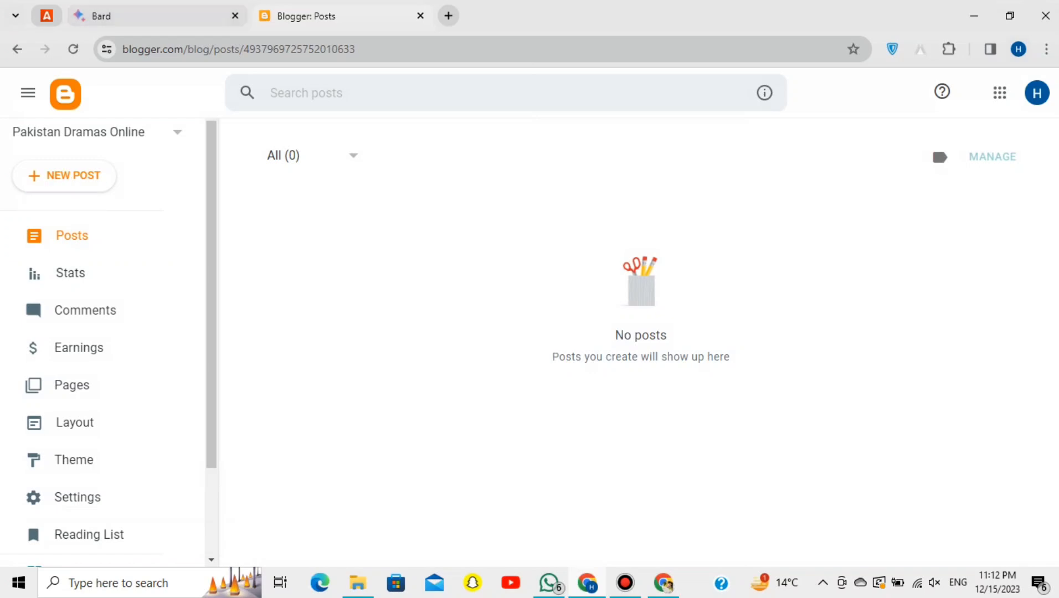
- Open the live blog at onlinepakistanidramas4u.blogspot.com in a new browser tab
left_click(177, 132)
key("Escape")
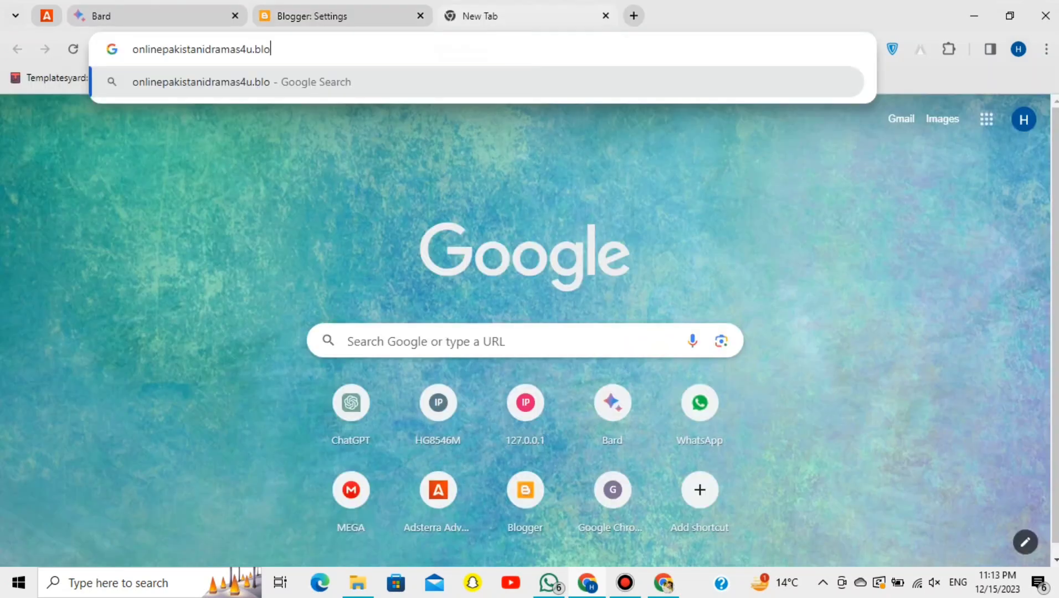
type("gspot.com")
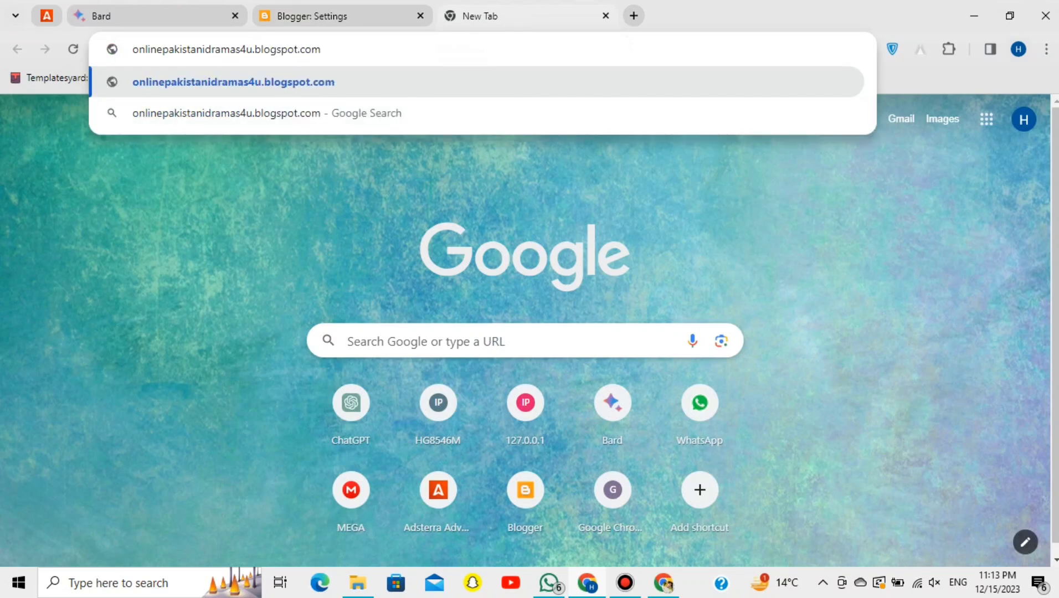
key("Return")
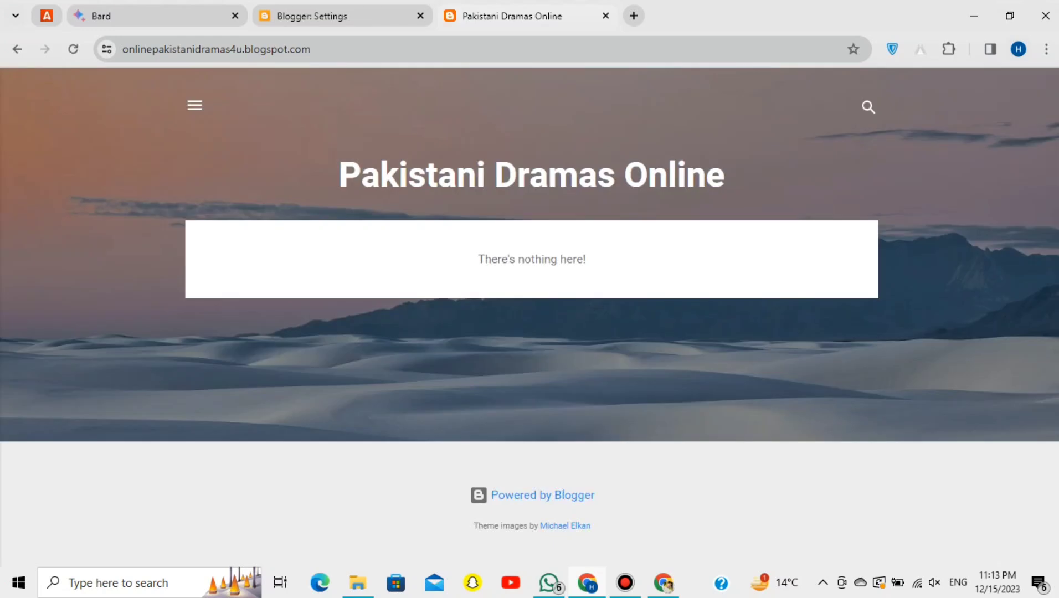
- Search the web for "galaxy theme for blogger" in a new tab and open the Galaxy template page on bloggertemplate.org
left_click(634, 15)
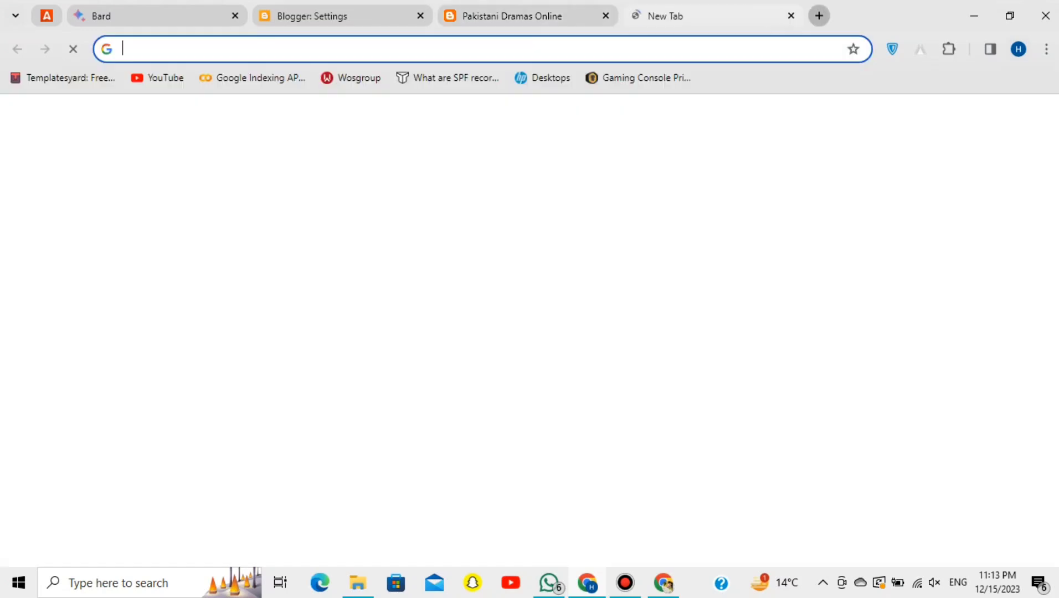
type("galaxy th")
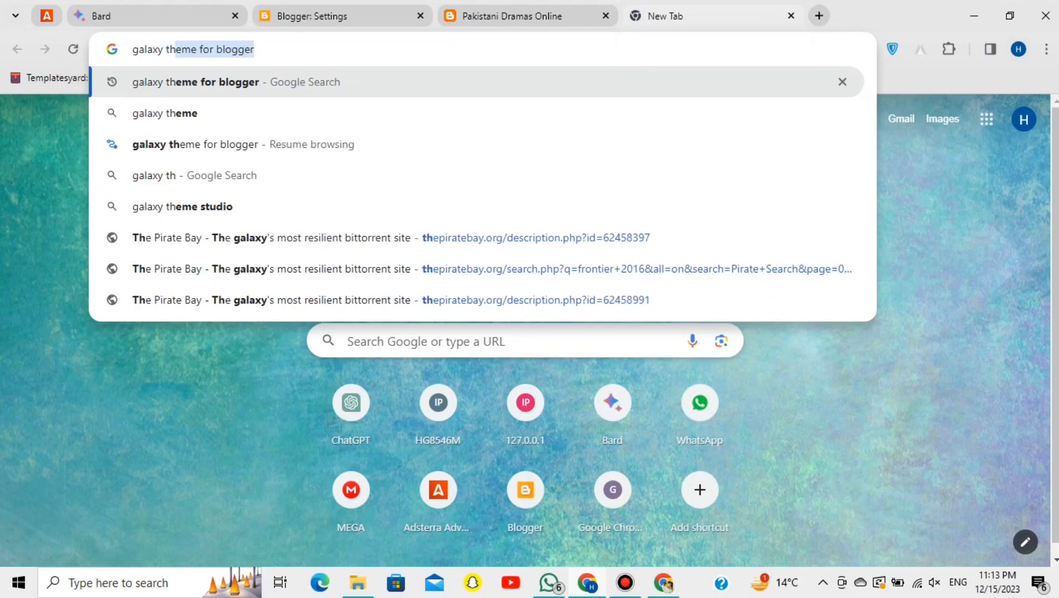
key("Return")
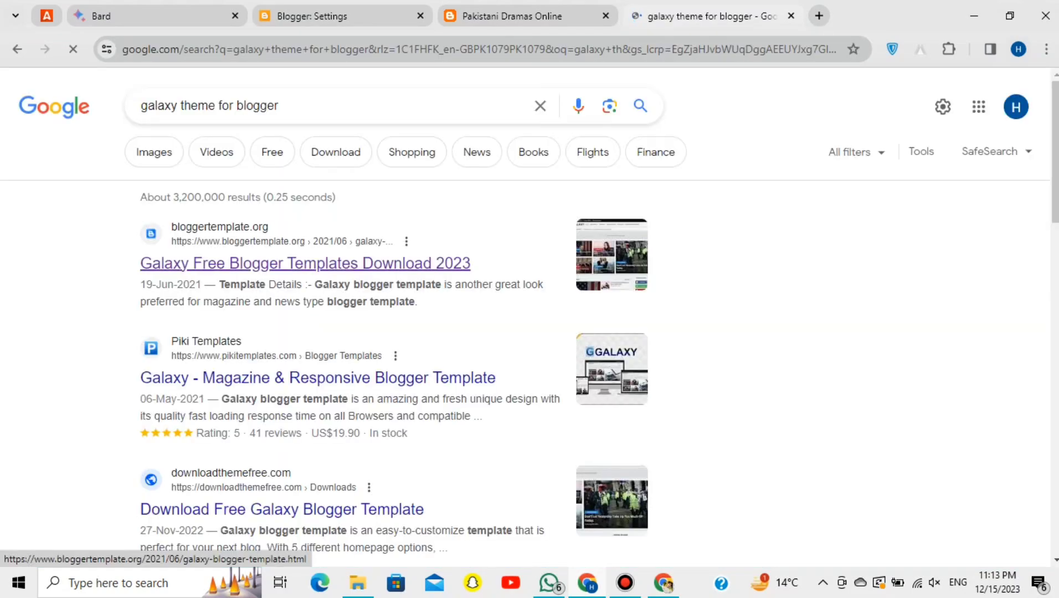
left_click(304, 263)
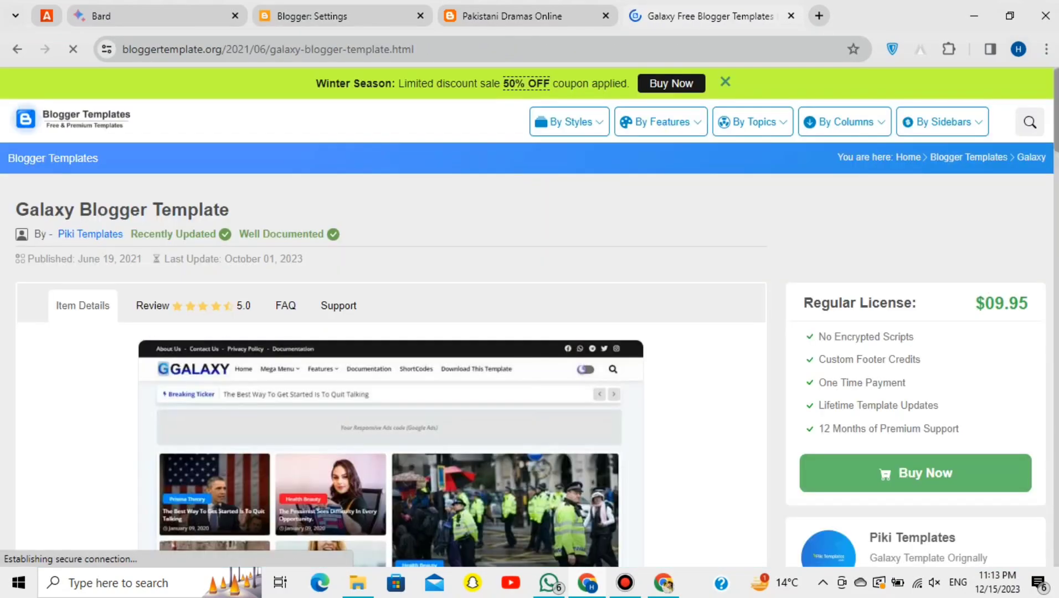
- Download the free Galaxy template as Galaxy Template Free Version.zip and show it in its download folder
scroll(387, 333, "down", 10)
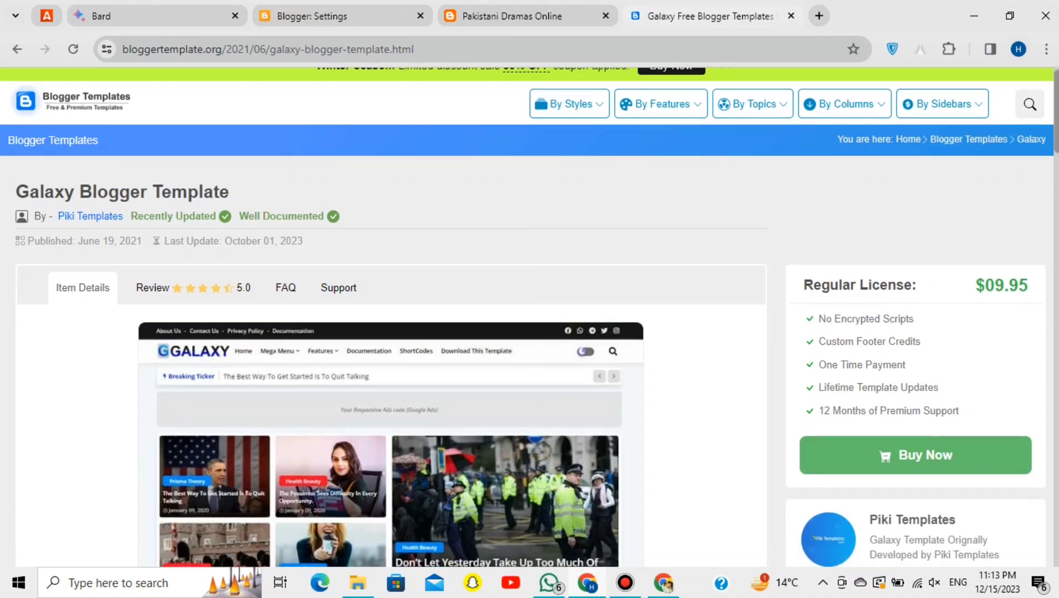
scroll(387, 332, "up", 3)
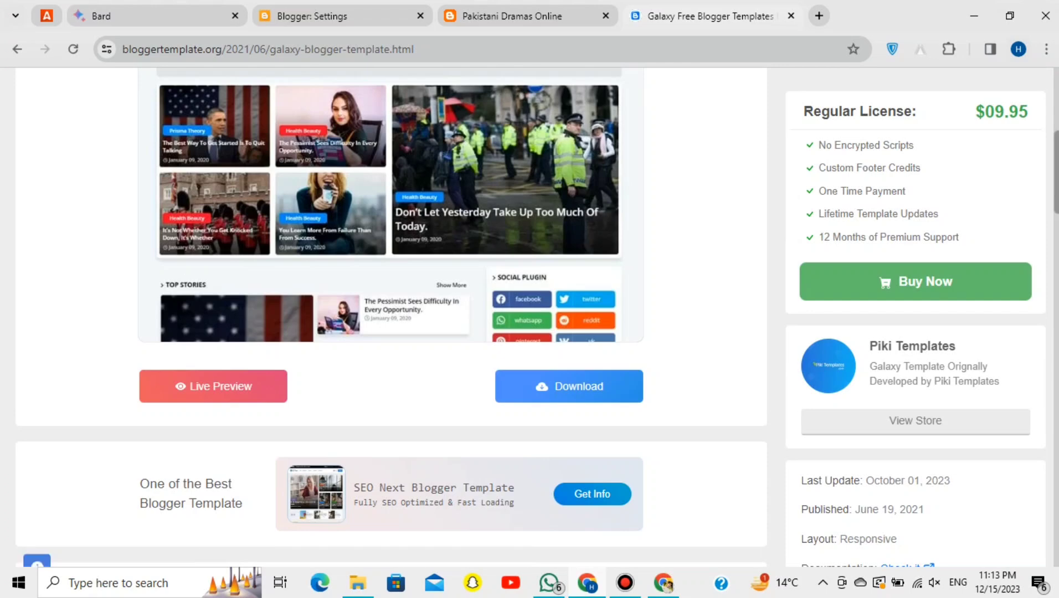
left_click(569, 386)
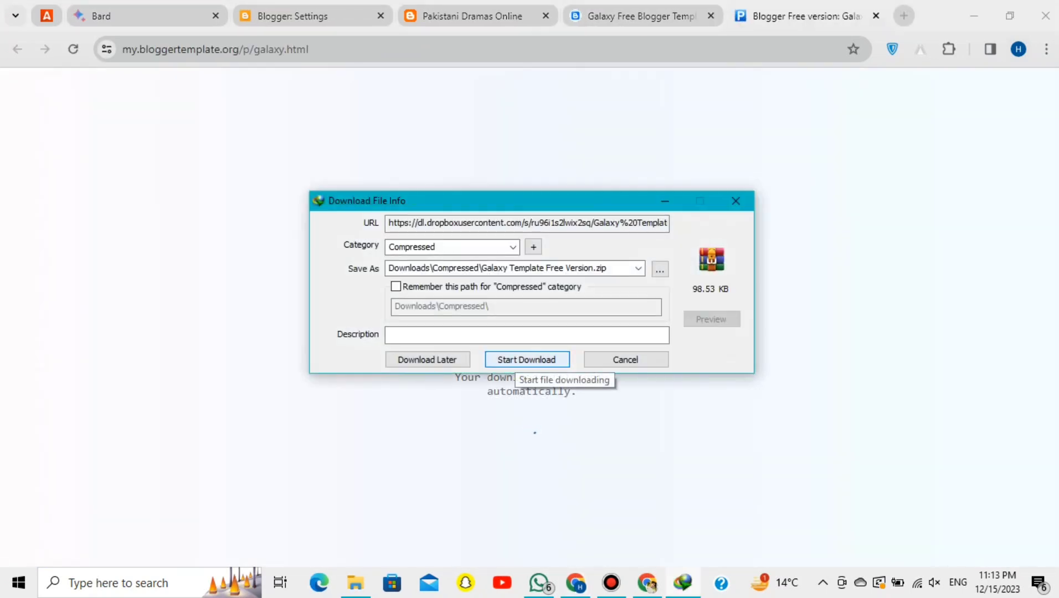
left_click(528, 360)
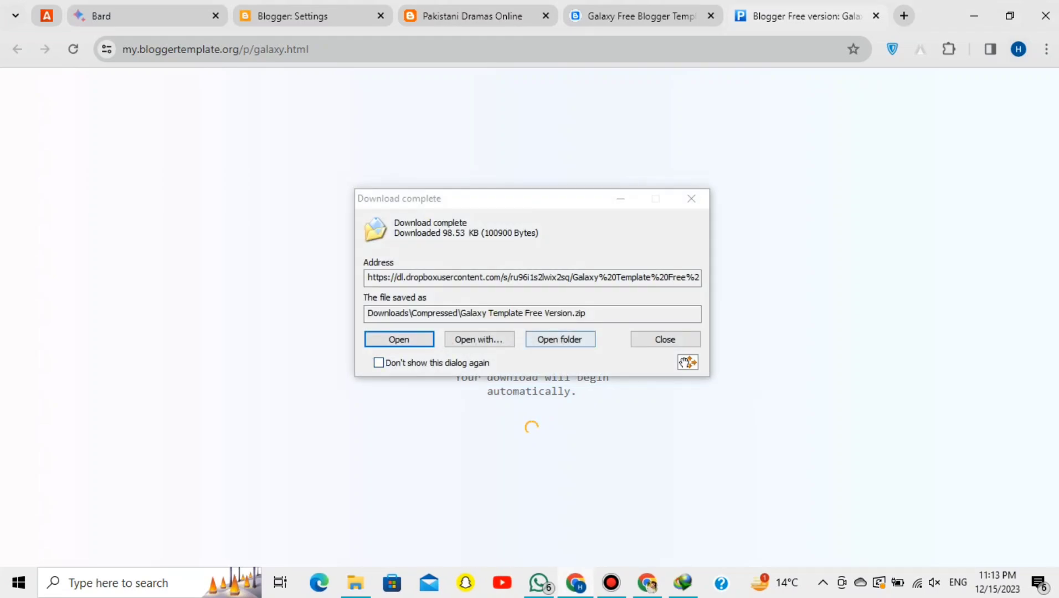
left_click(559, 339)
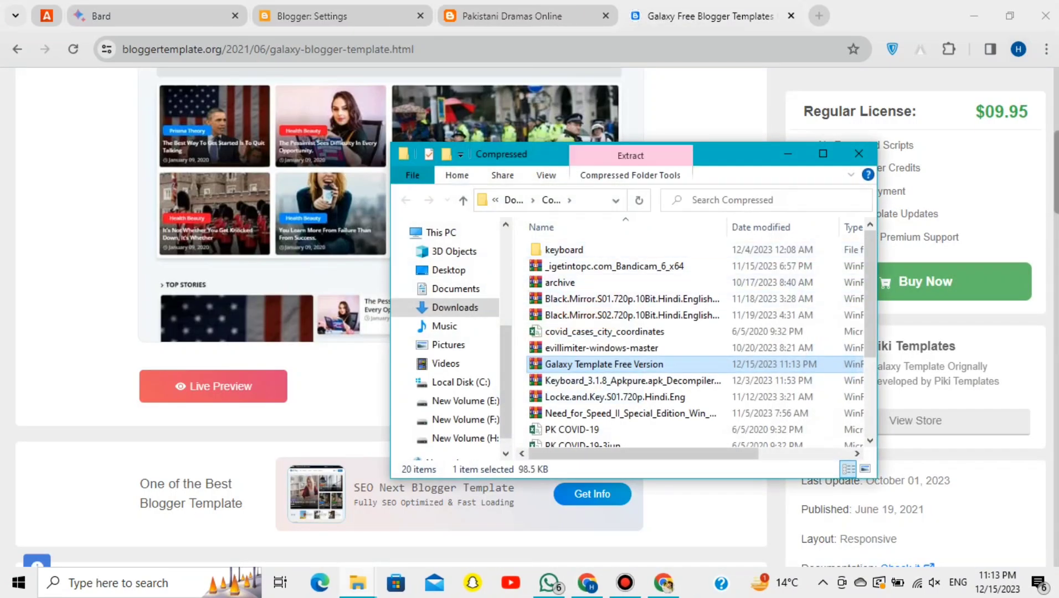
- Extract the Galaxy Template Free Version archive directly into the Compressed folder
left_click(823, 154)
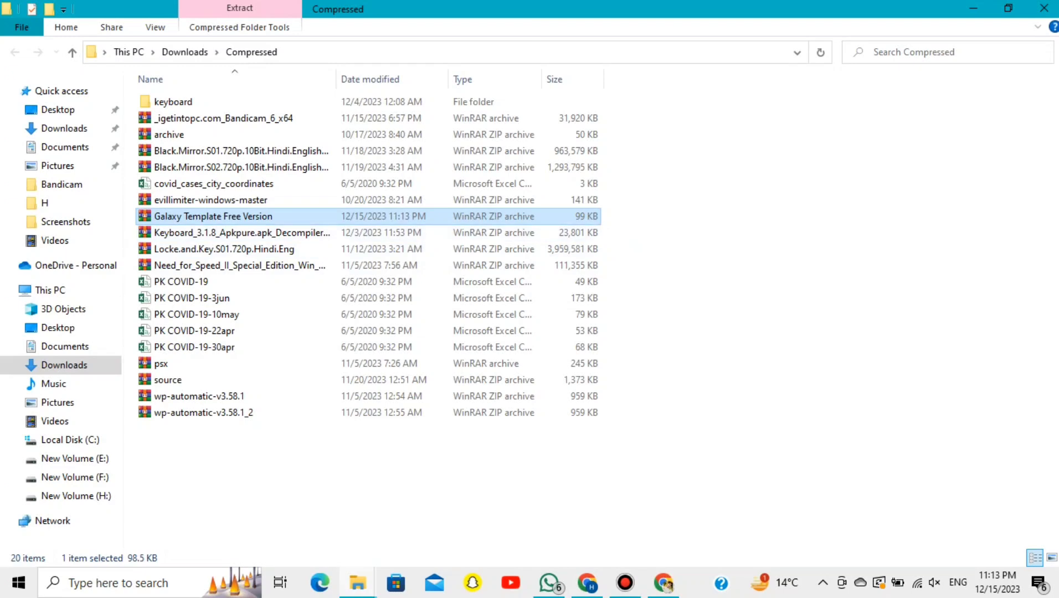
right_click(413, 216)
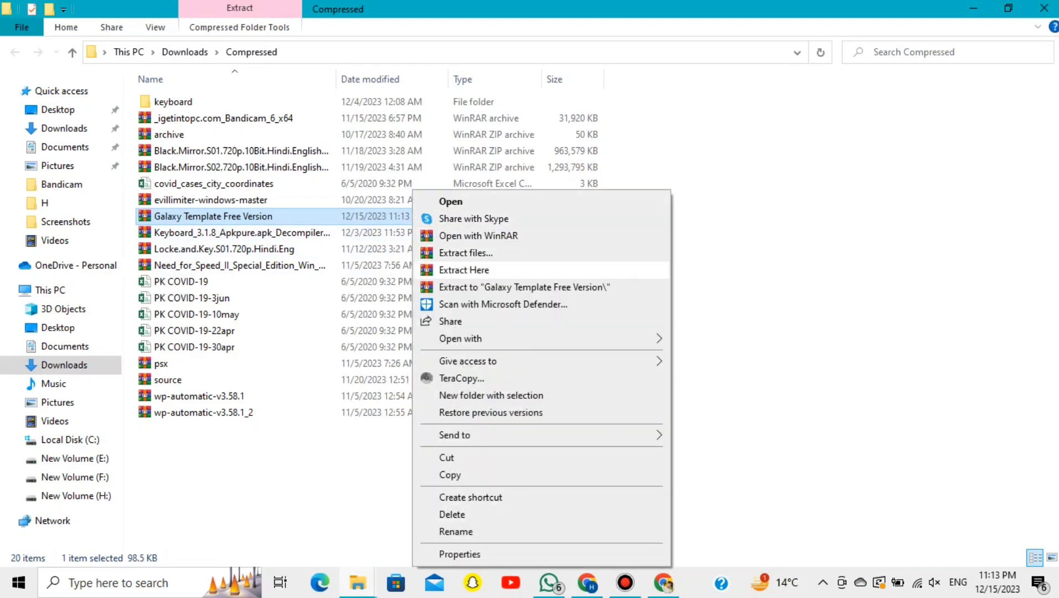
left_click(464, 270)
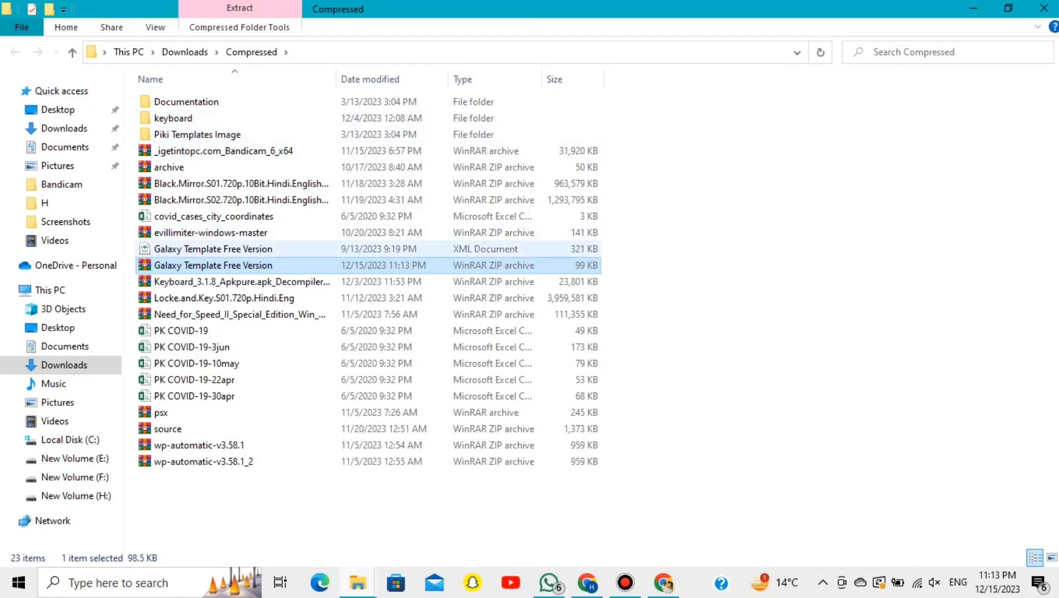
- Check the file type of the extracted Galaxy Template Free Version document in its properties
left_click(213, 248)
right_click(253, 249)
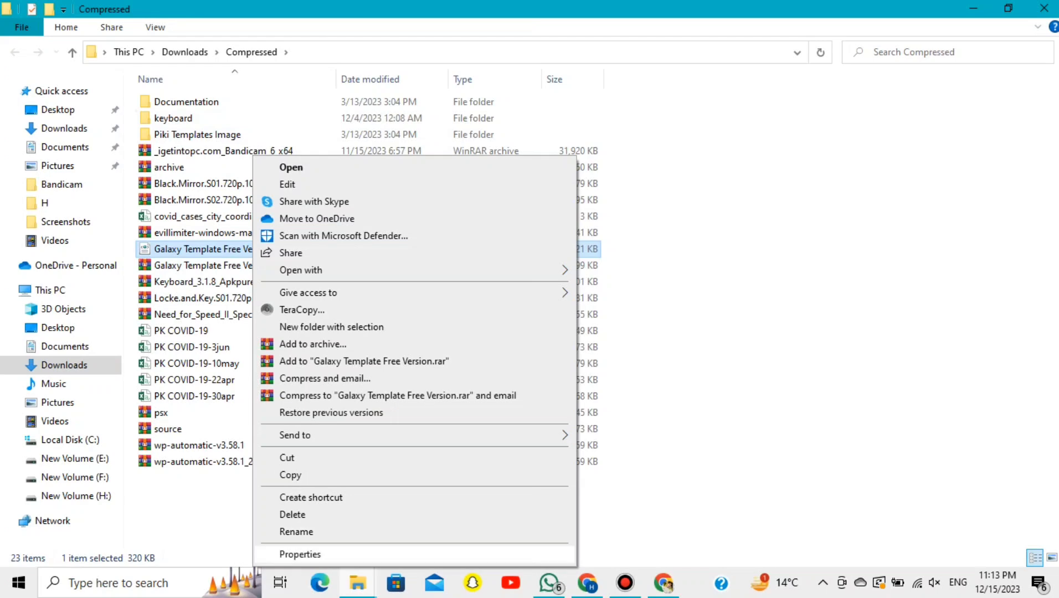
left_click(301, 555)
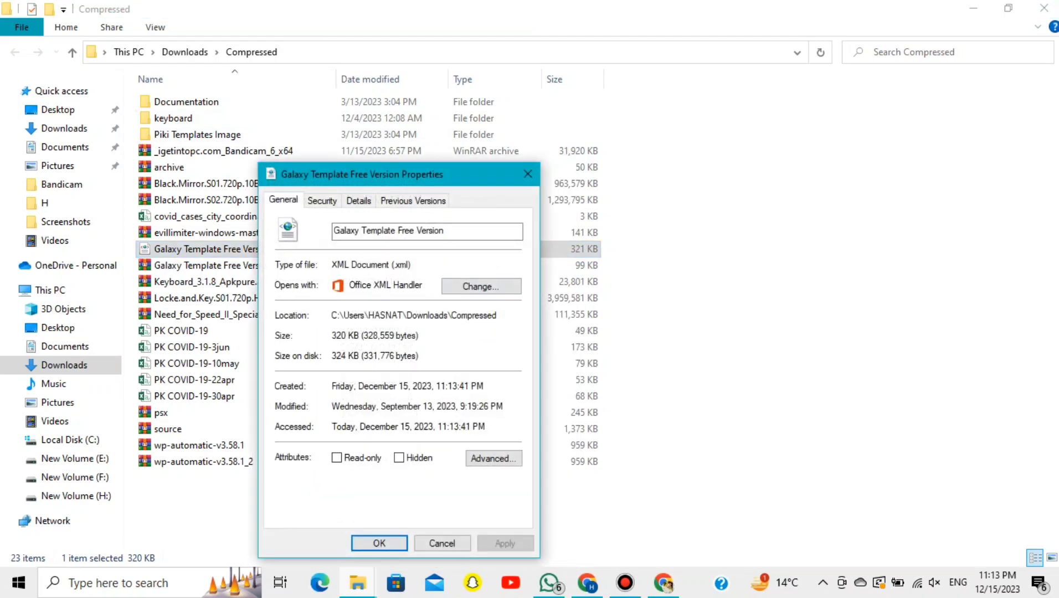
left_click(527, 174)
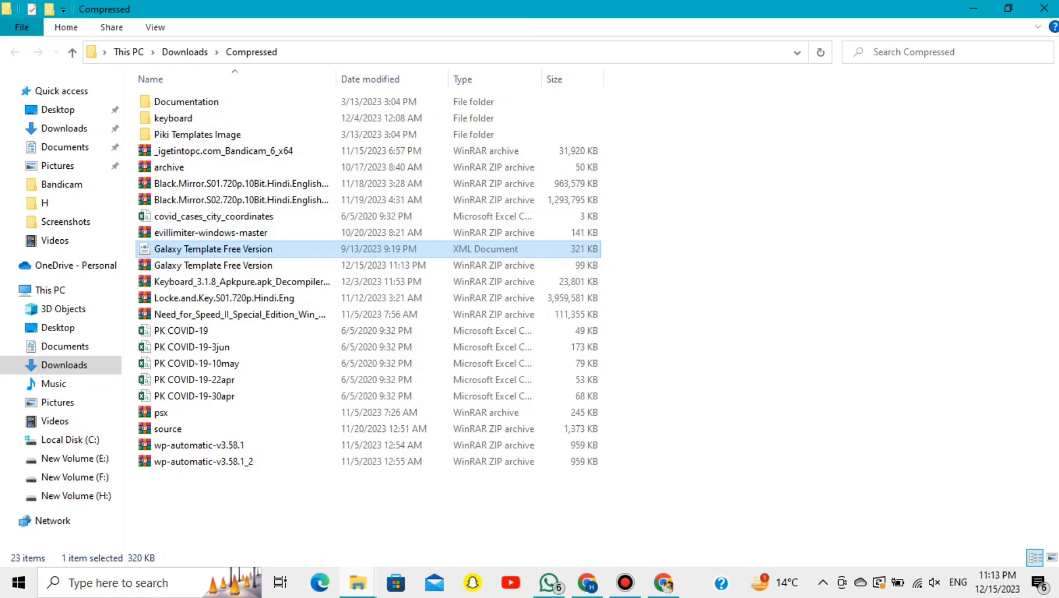
- Return to Blogger and restore the blog's theme from the extracted Galaxy Template Free Version XML file in Downloads\Compressed
left_click(587, 582)
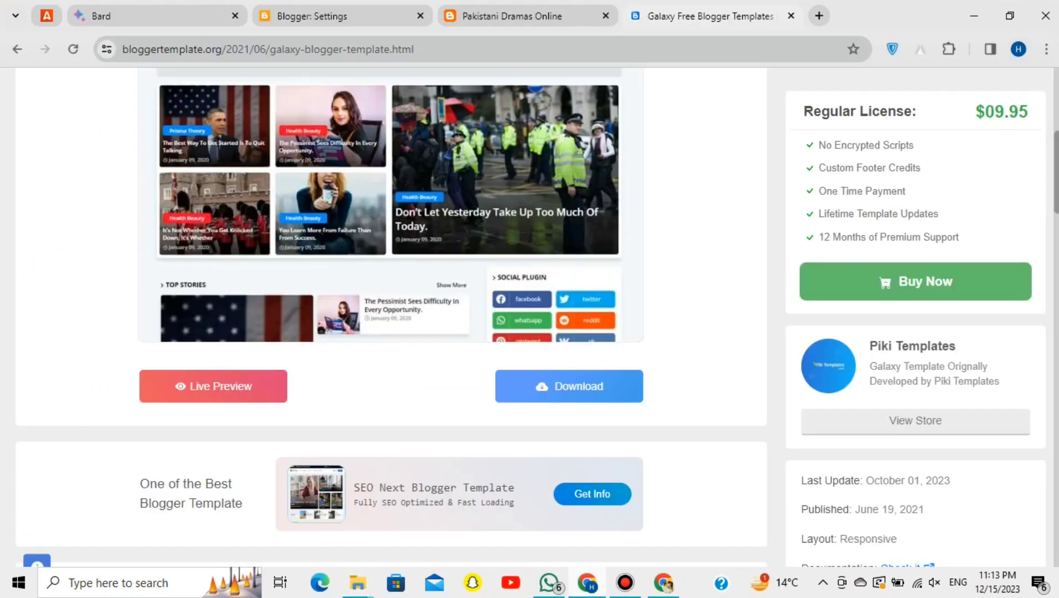
left_click(344, 17)
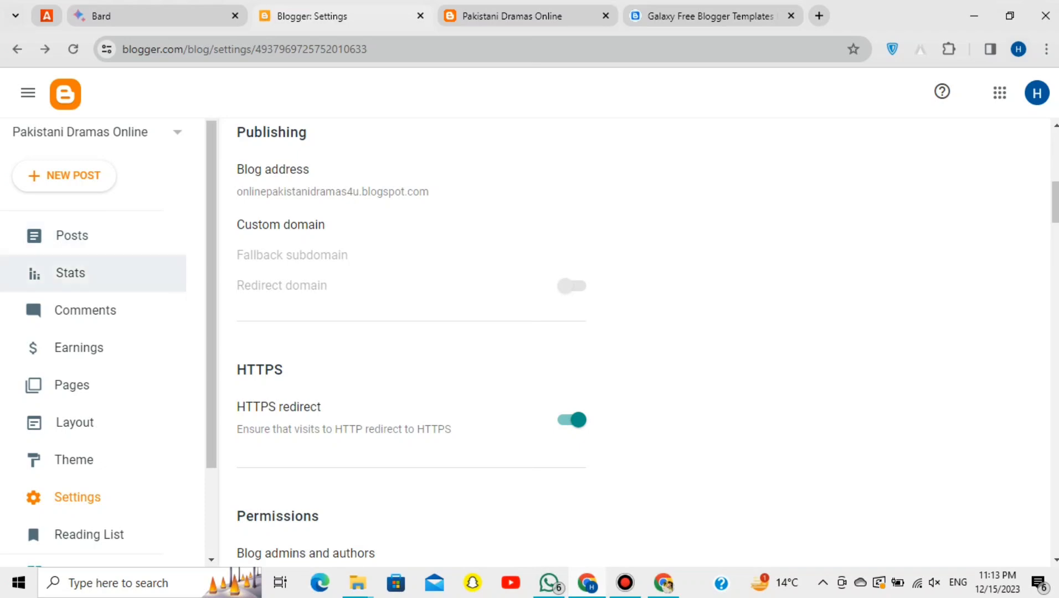
left_click(74, 460)
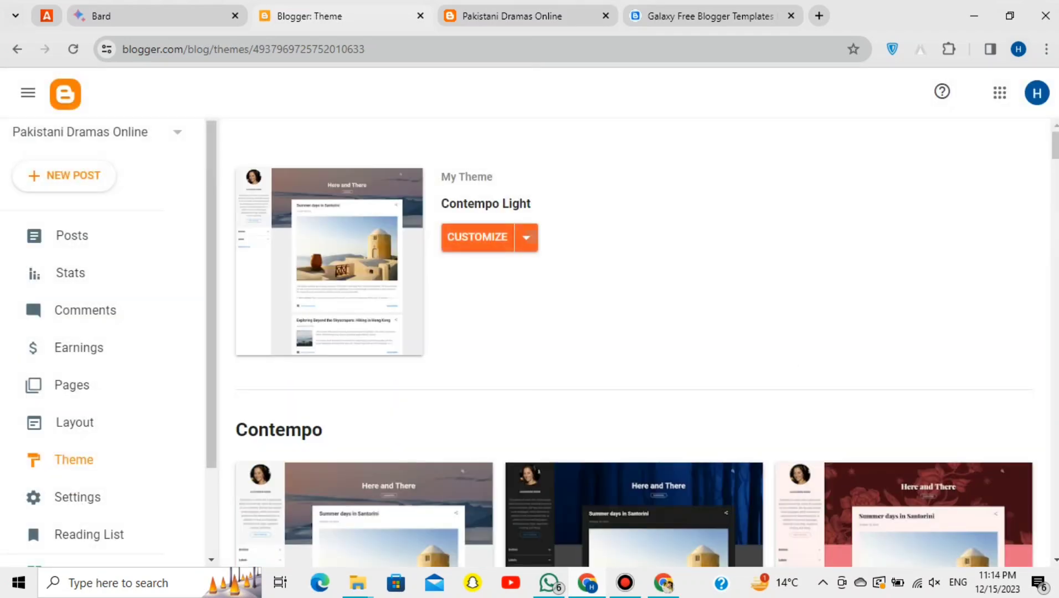
left_click(526, 237)
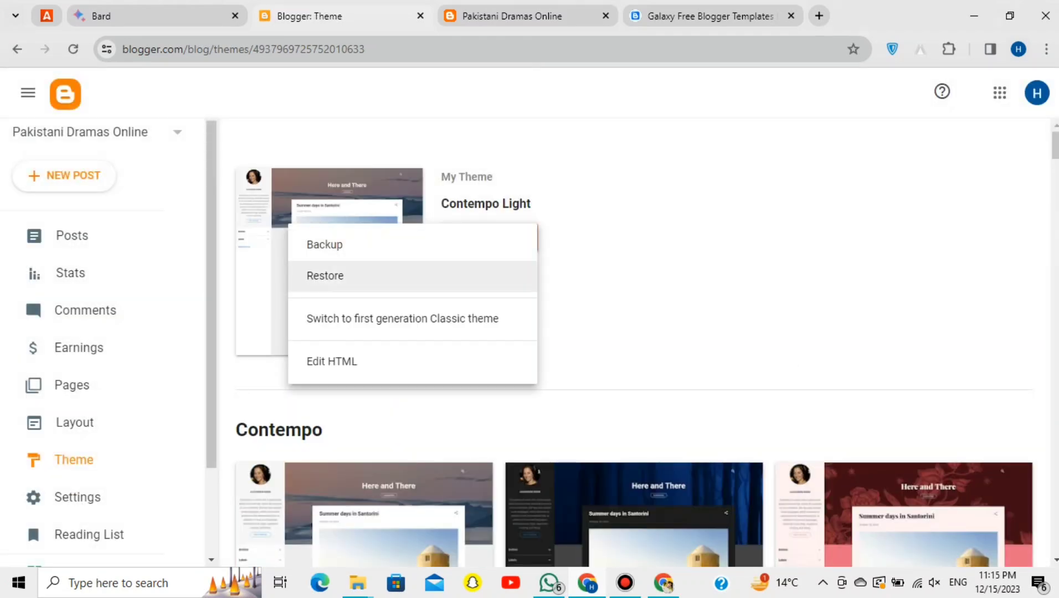
left_click(322, 277)
left_click(635, 362)
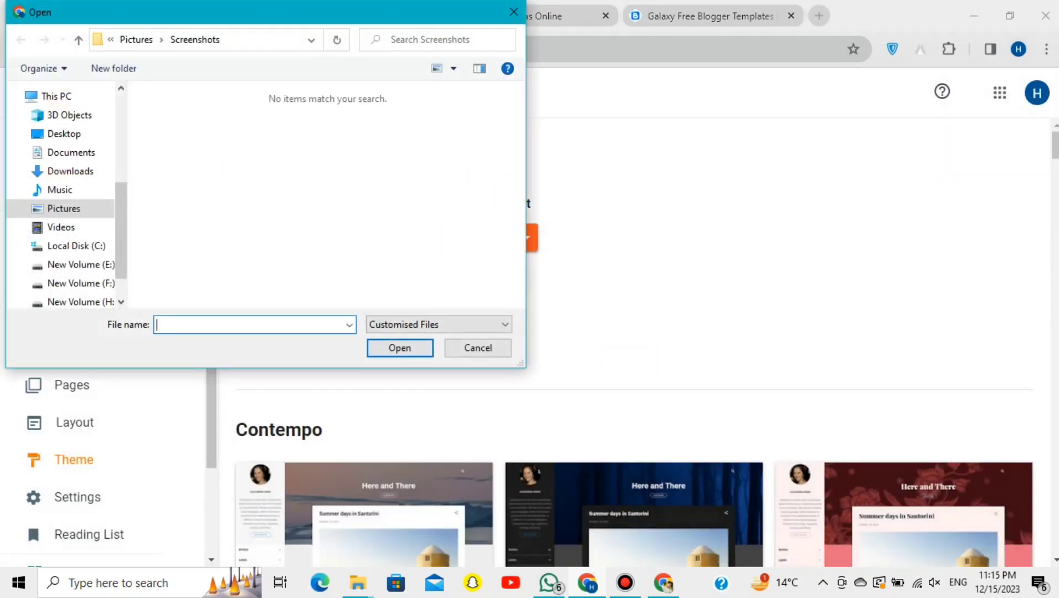
left_click(70, 172)
double_click(185, 135)
double_click(219, 162)
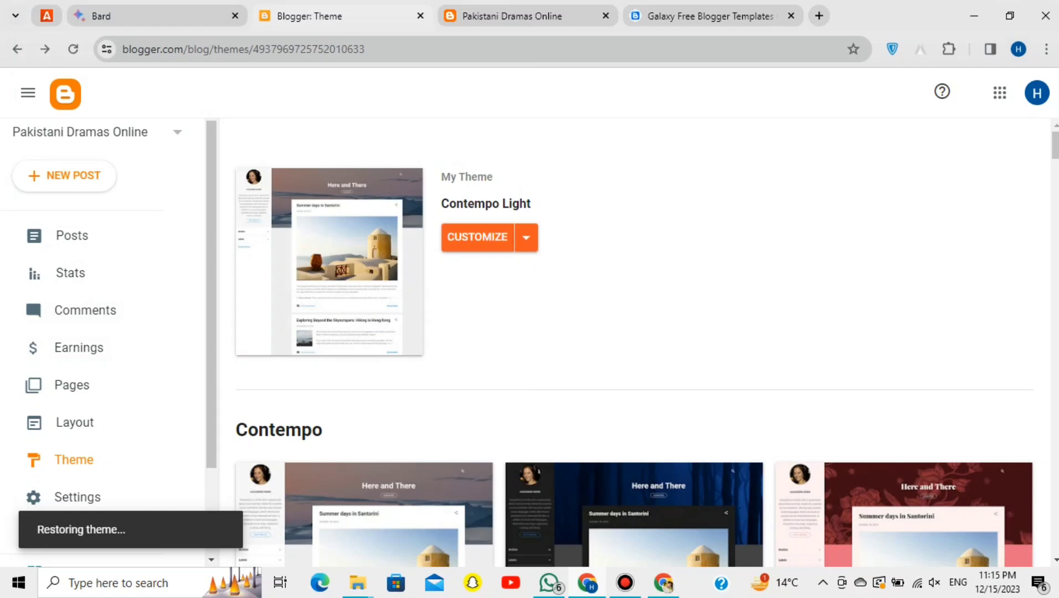
- Close the template download page, reload the live blog and look over its whole homepage with the new theme
left_click(710, 16)
key("ctrl+w")
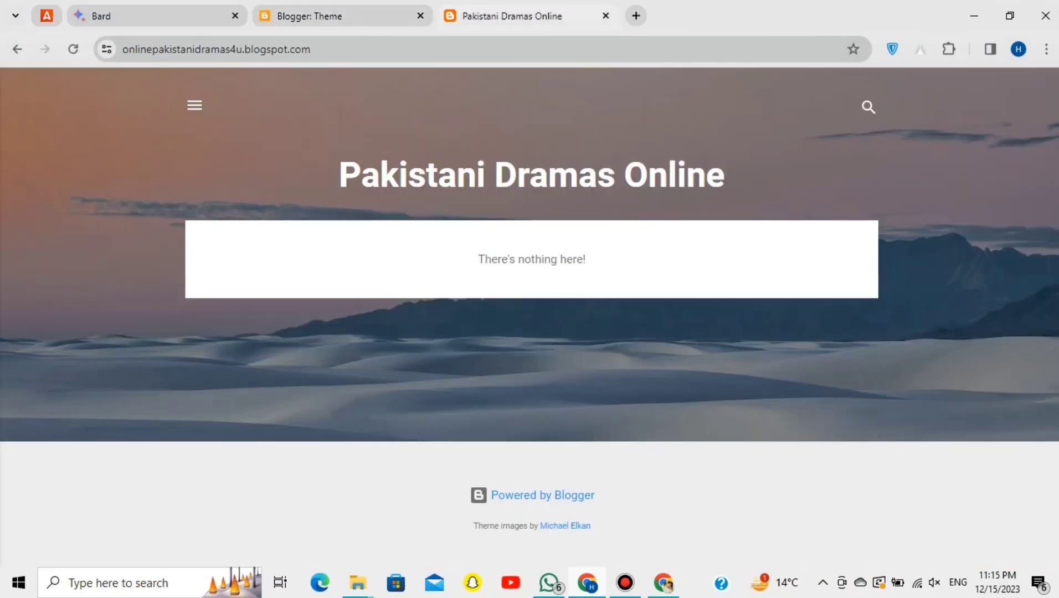
key("F5")
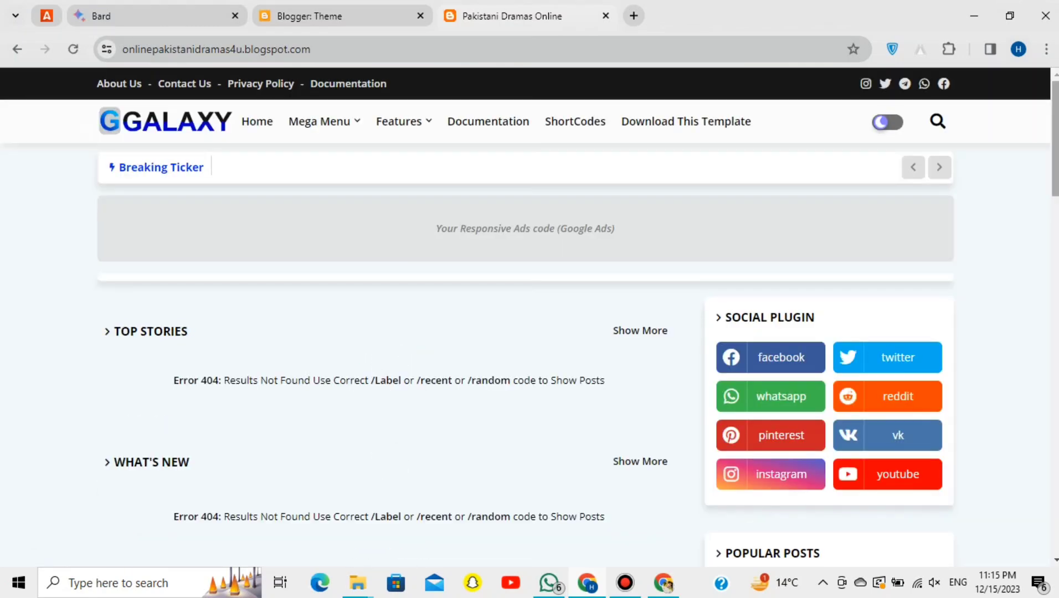
scroll(530, 313, "down", 5)
scroll(530, 317, "down", 10)
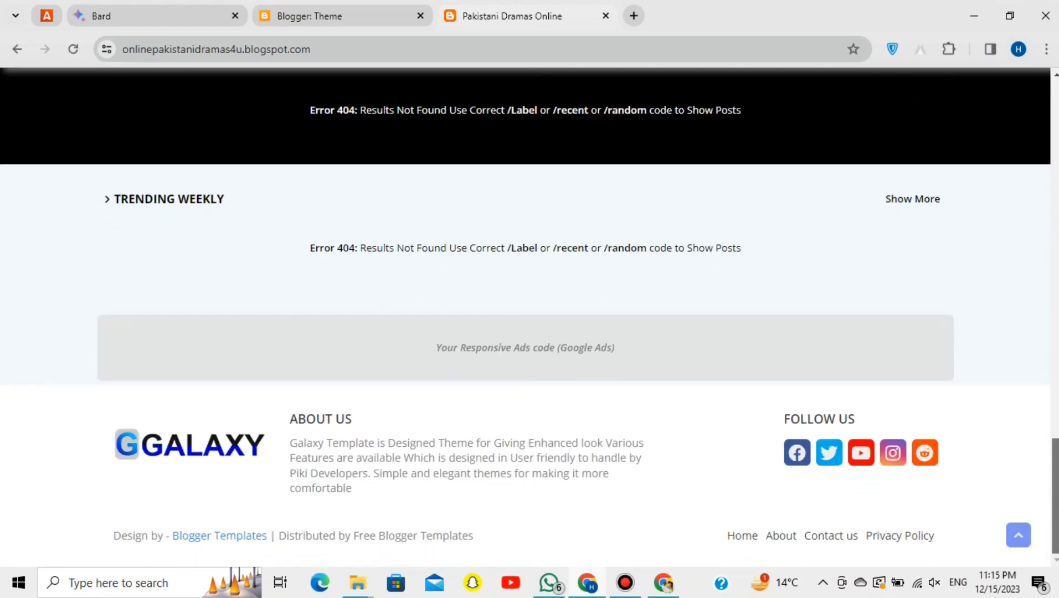
left_click_drag(1055, 496, 1055, 139)
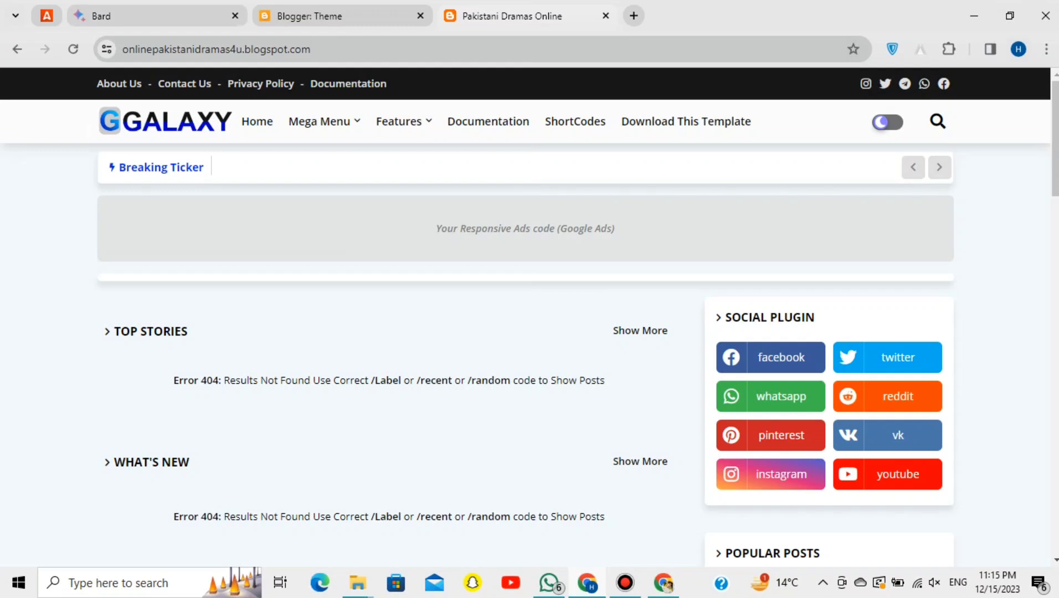
- Try out the live blog's dark mode by switching it on and off
left_click(887, 122)
left_click(887, 123)
left_click(888, 122)
left_click(887, 122)
- Return to the Blogger dashboard and open the blog's list of posts
left_click(310, 16)
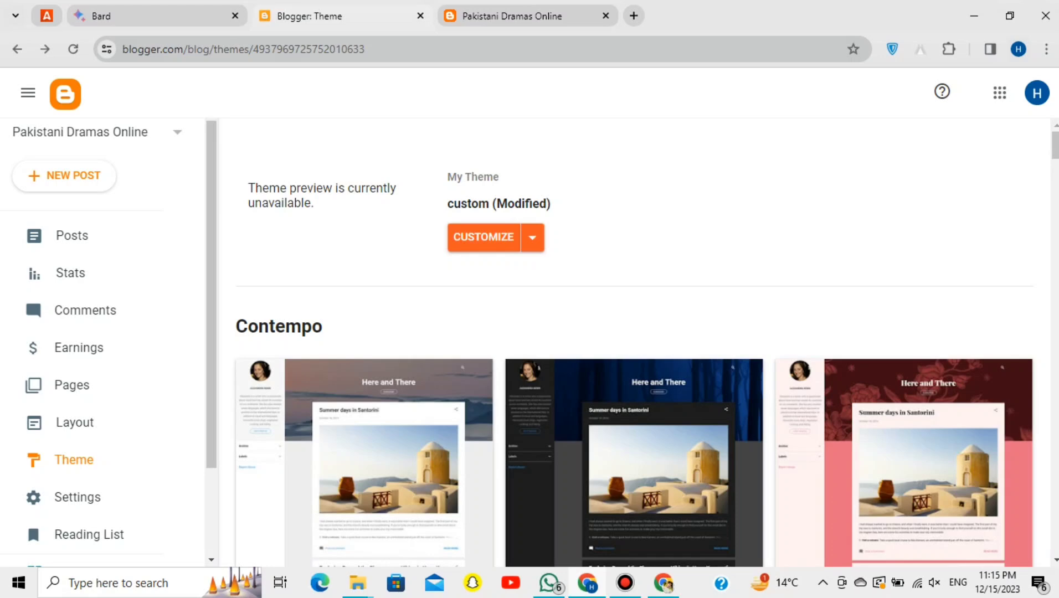
left_click(72, 236)
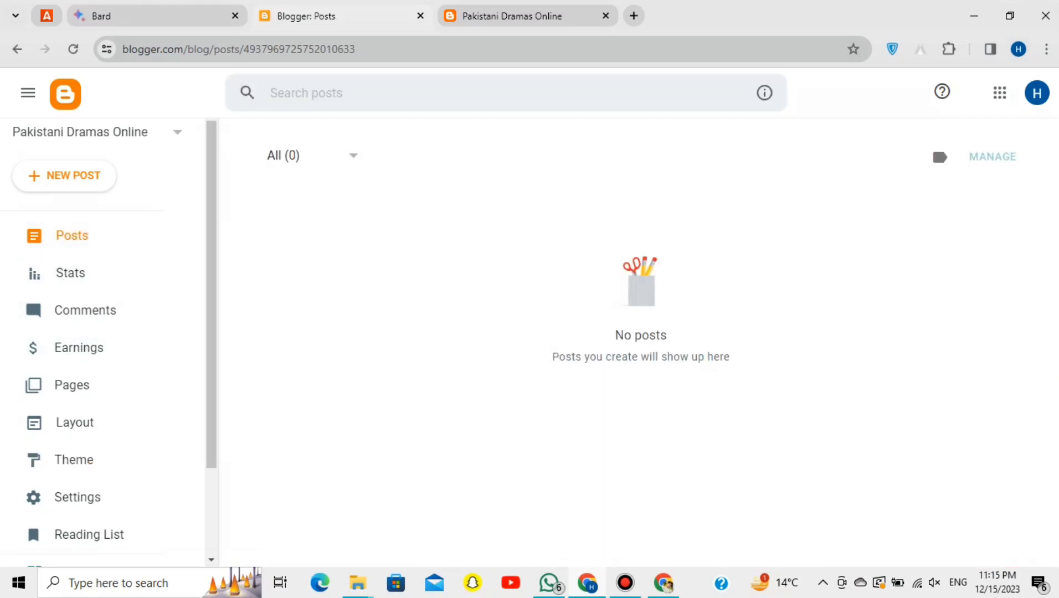
- Search the web for pakistani dramas in a new browser tab, open IMDb's Pakistani drama titles and look through the list
left_click(634, 16)
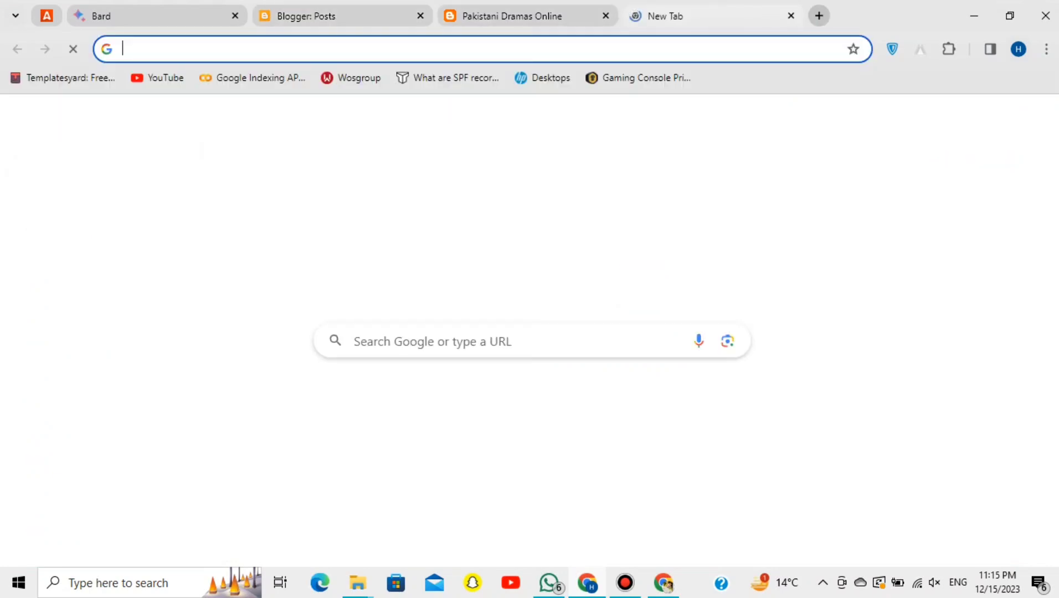
type("pakistani")
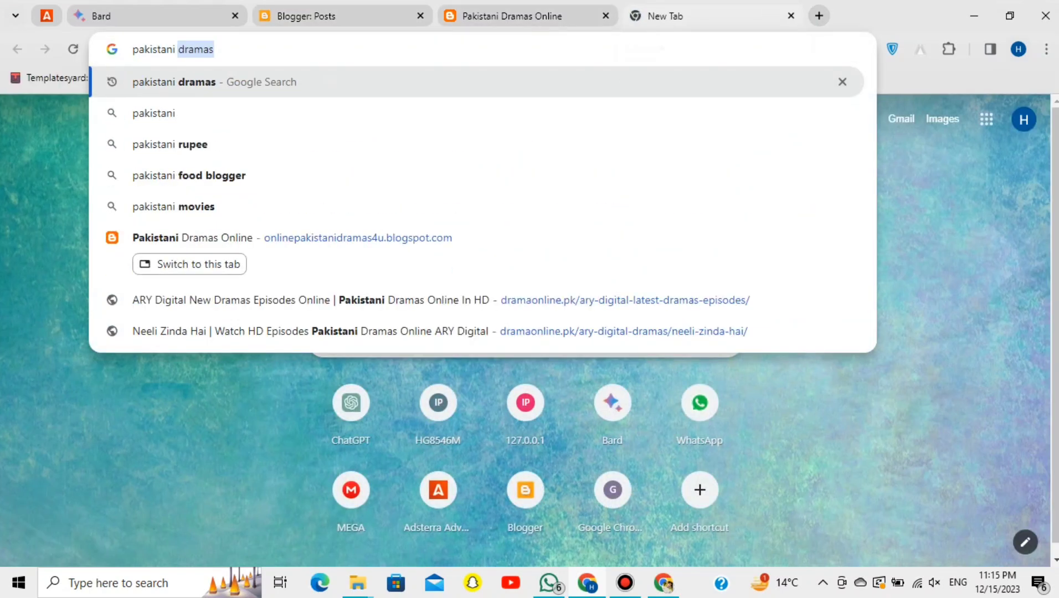
key("Return")
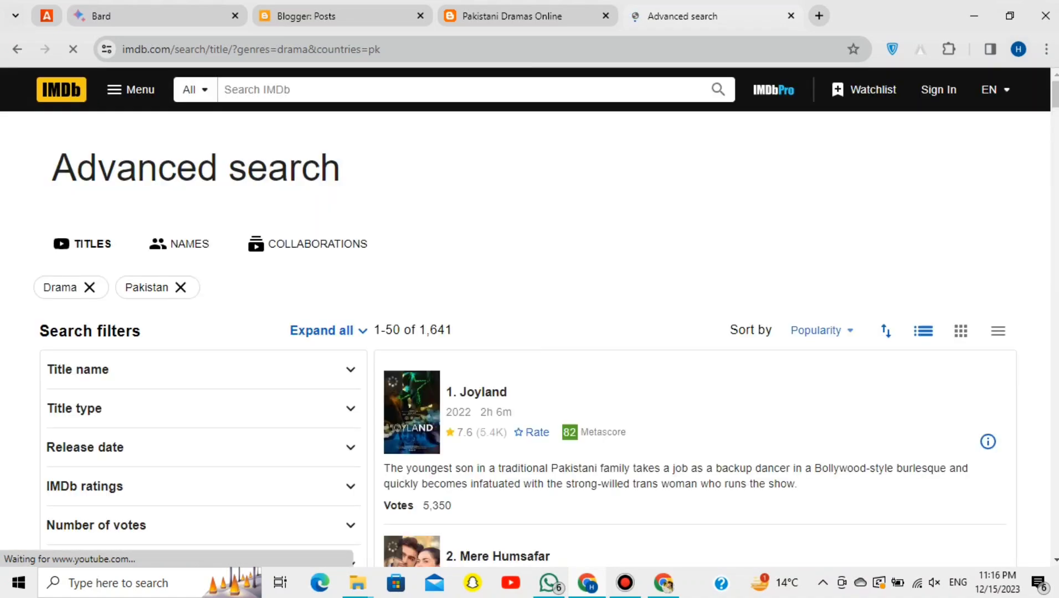
left_click_drag(1055, 96, 1055, 127)
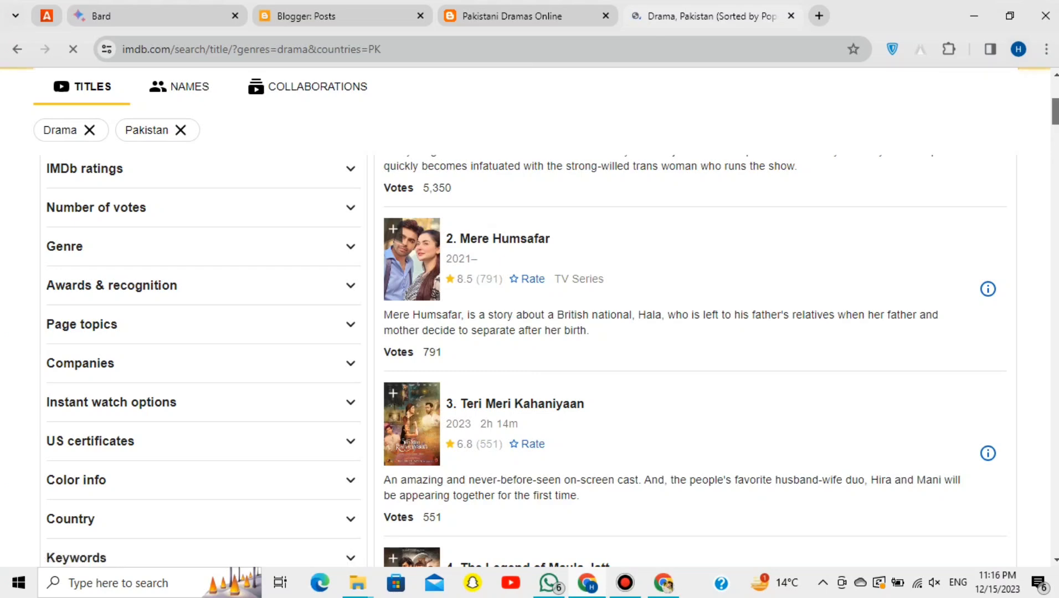
scroll(692, 360, "down", 3)
scroll(526, 360, "down", 6)
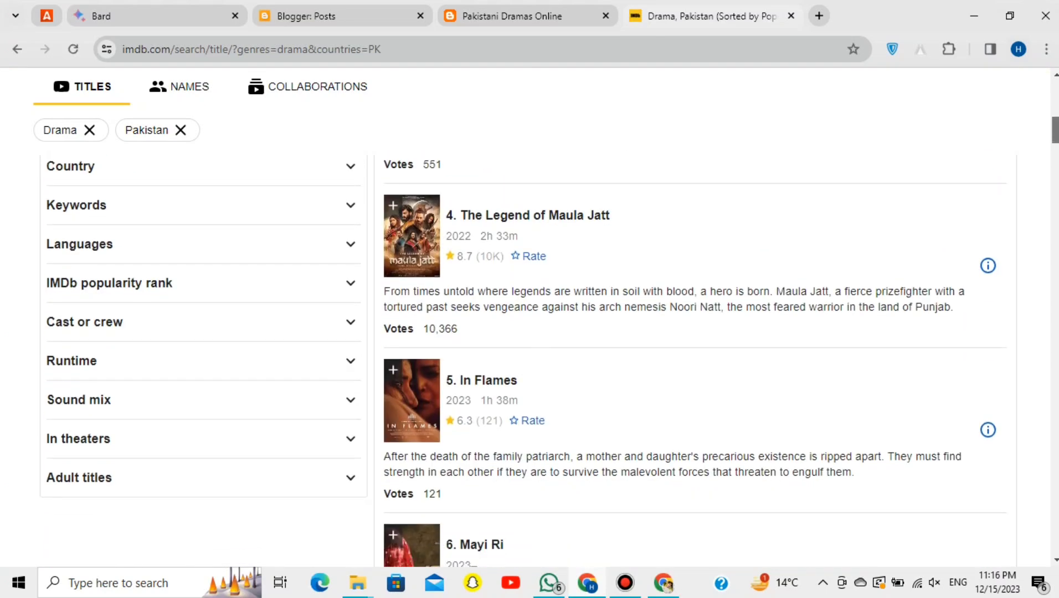
scroll(692, 360, "down", 5)
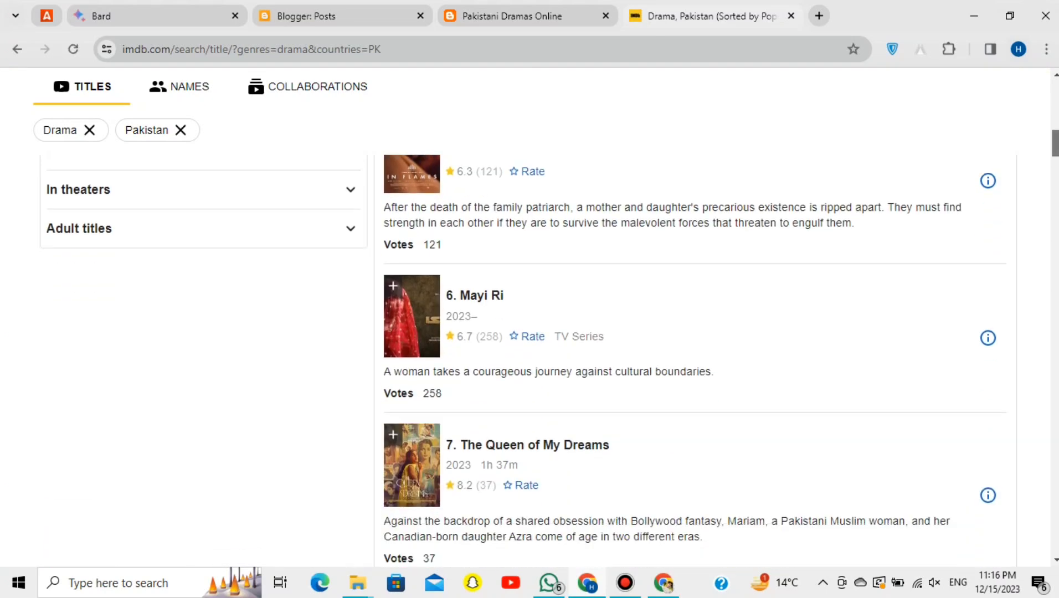
scroll(693, 360, "down", 4)
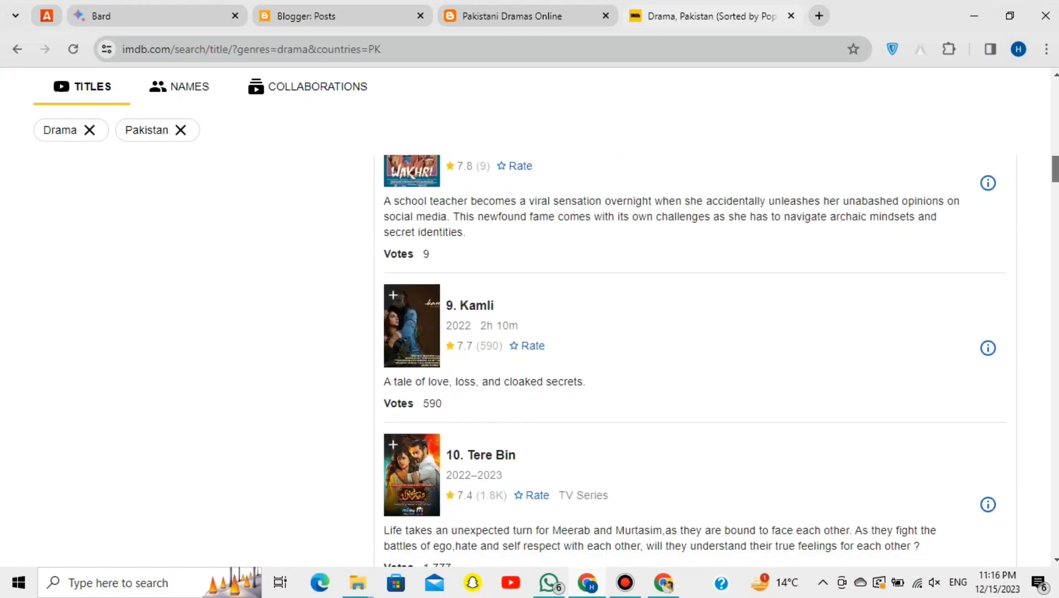
key("Home")
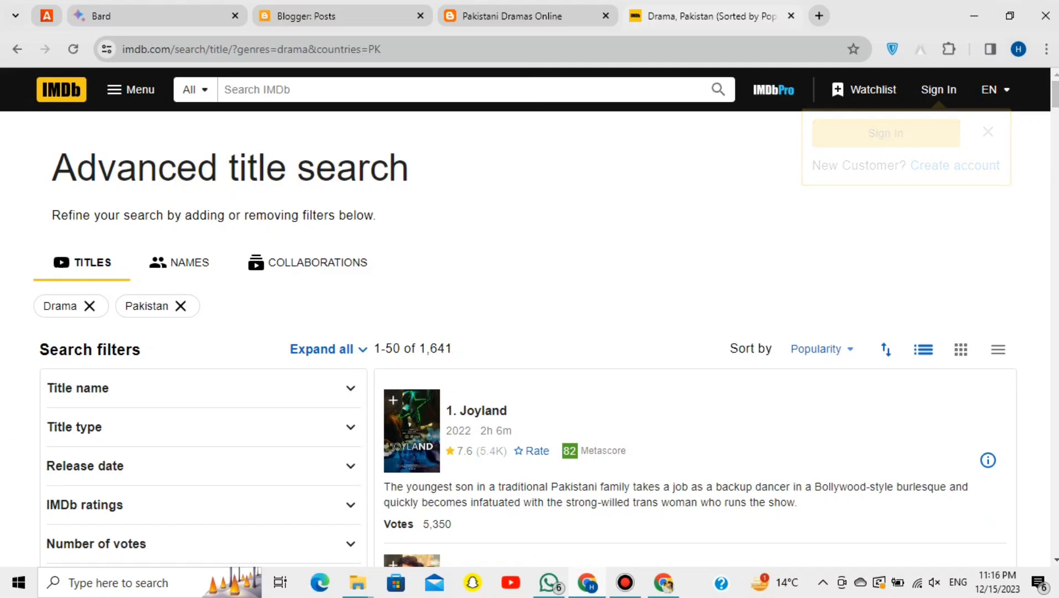
- Search the web for ary dramas, open the ARY Digital website and look over the dramas on its homepage
key("ctrl+l")
type("ary dramas")
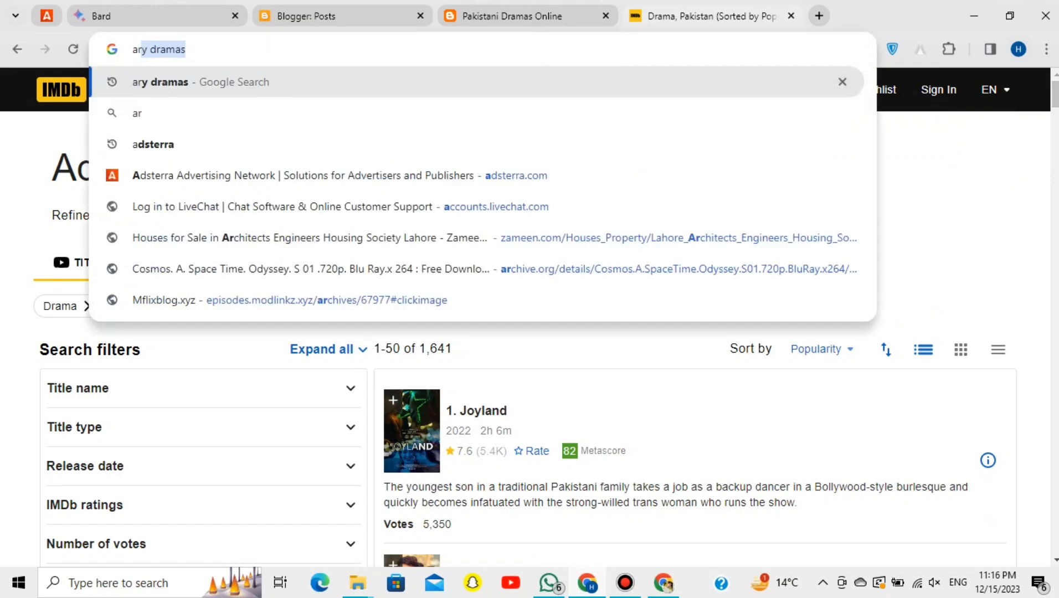
key("Return")
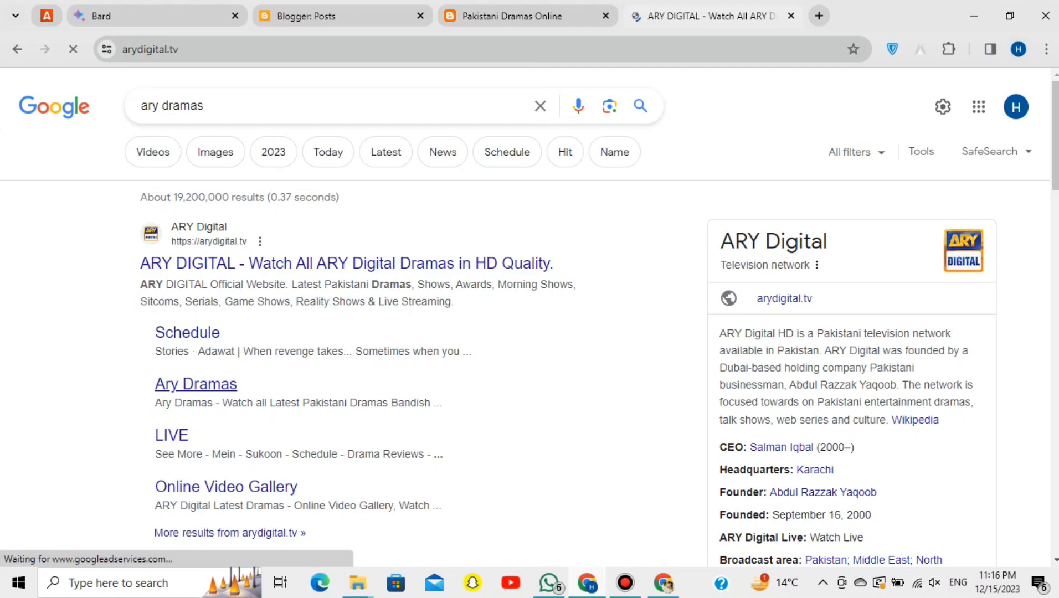
scroll(530, 315, "down", 15)
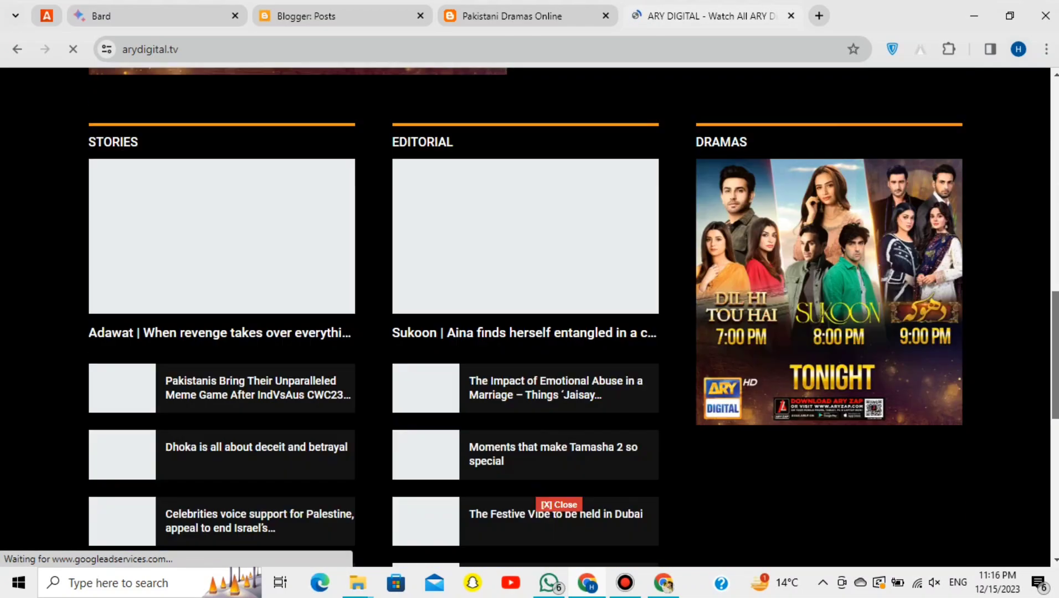
scroll(530, 316, "up", 10)
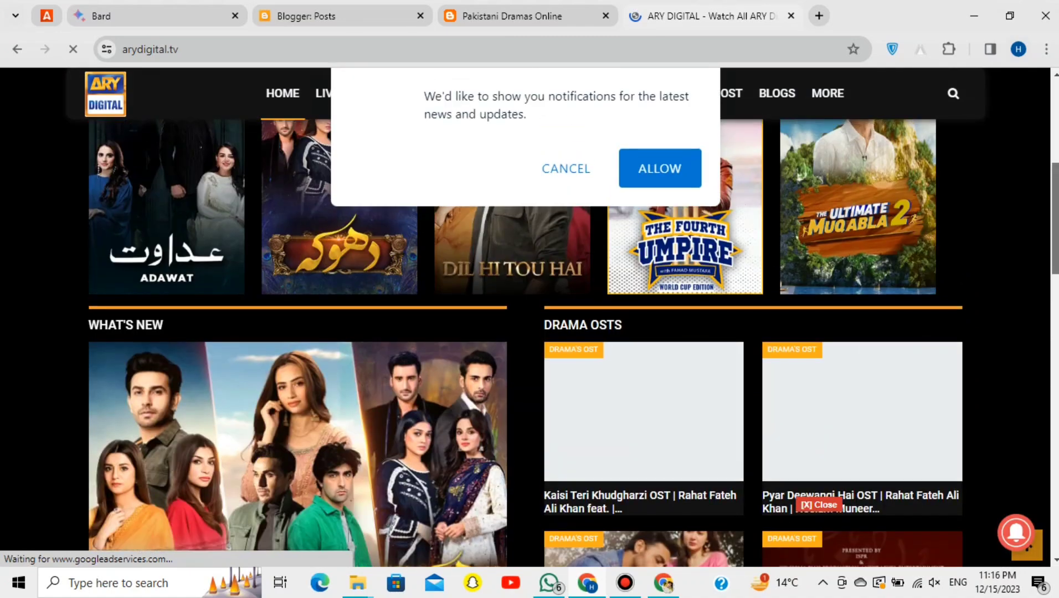
scroll(529, 315, "down", 4)
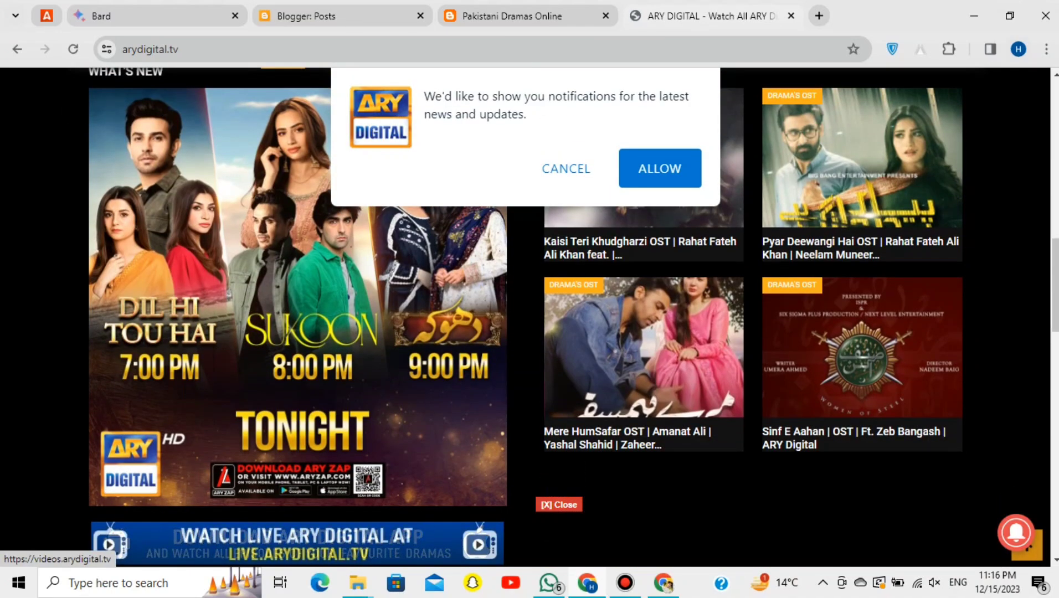
- Title the new Blogger post "Dil hi to hai pakistani drama ARY Digital" and switch its editor to Compose view
key("ctrl+t")
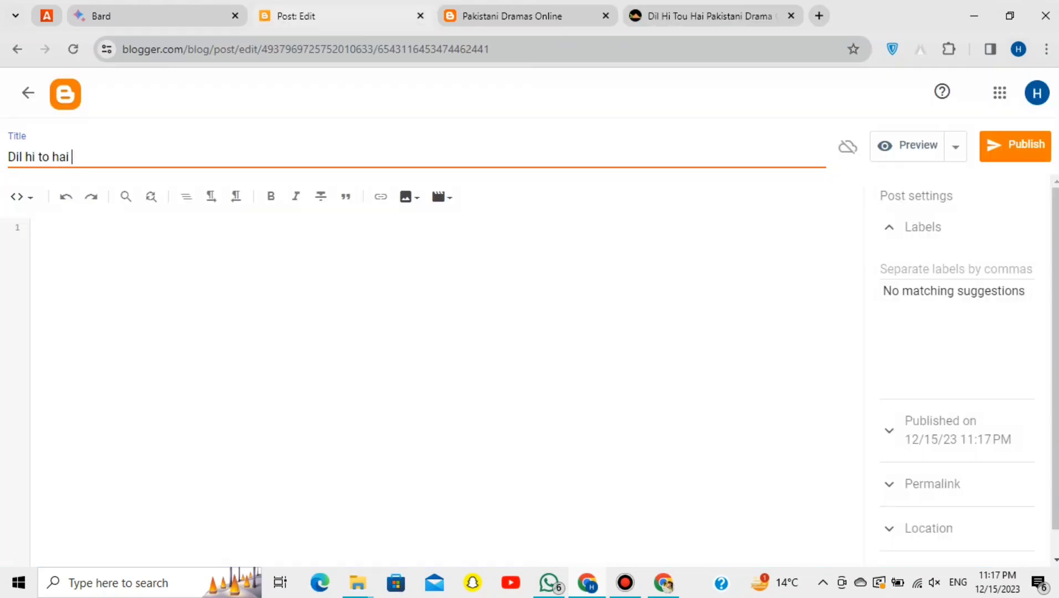
type("dar")
type("ama")
type("pakistani drama")
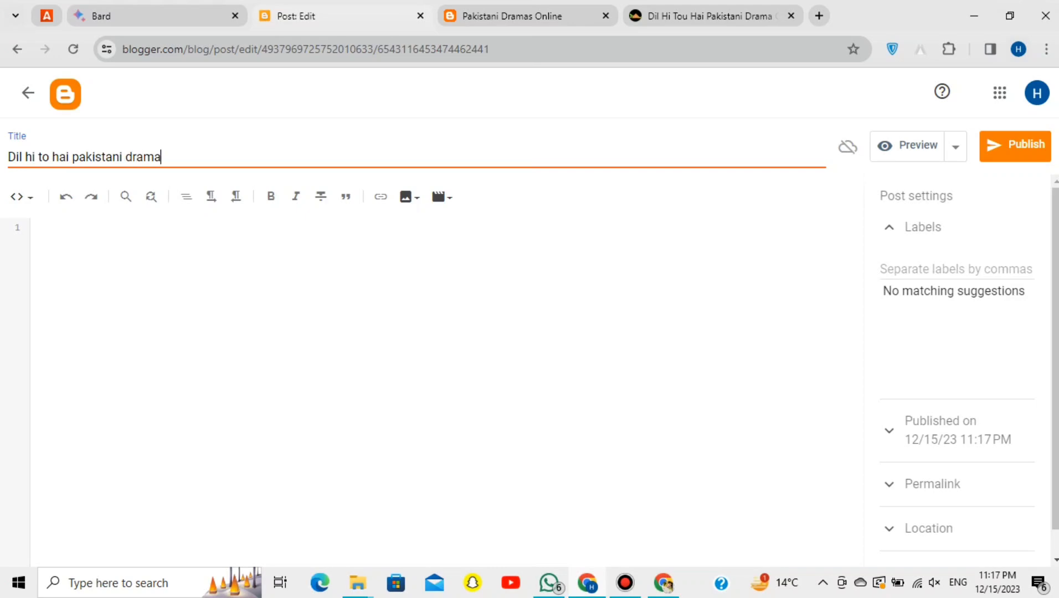
type(" Ar")
left_click(33, 228)
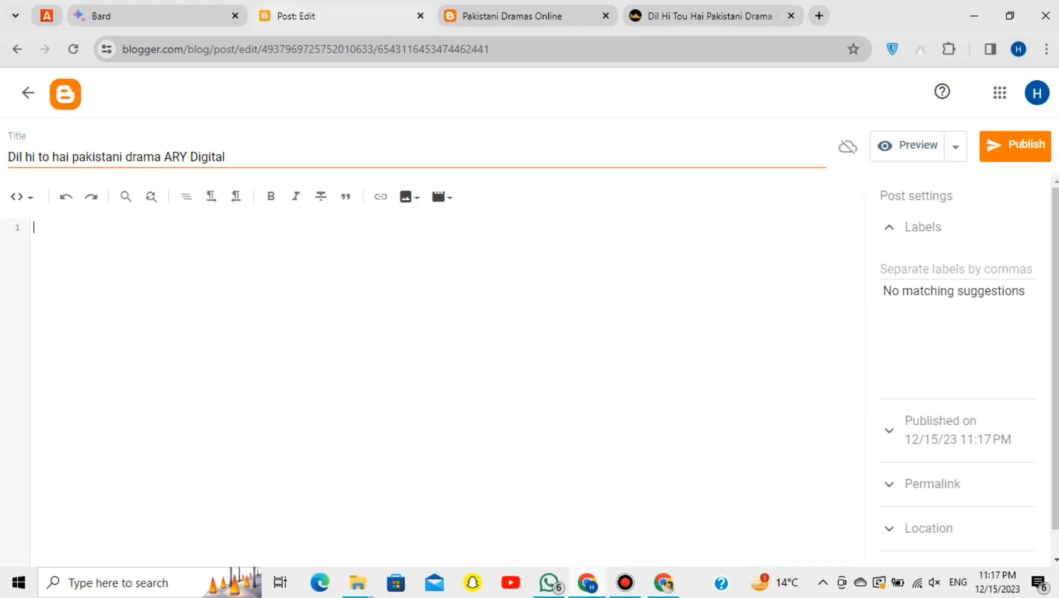
left_click(21, 197)
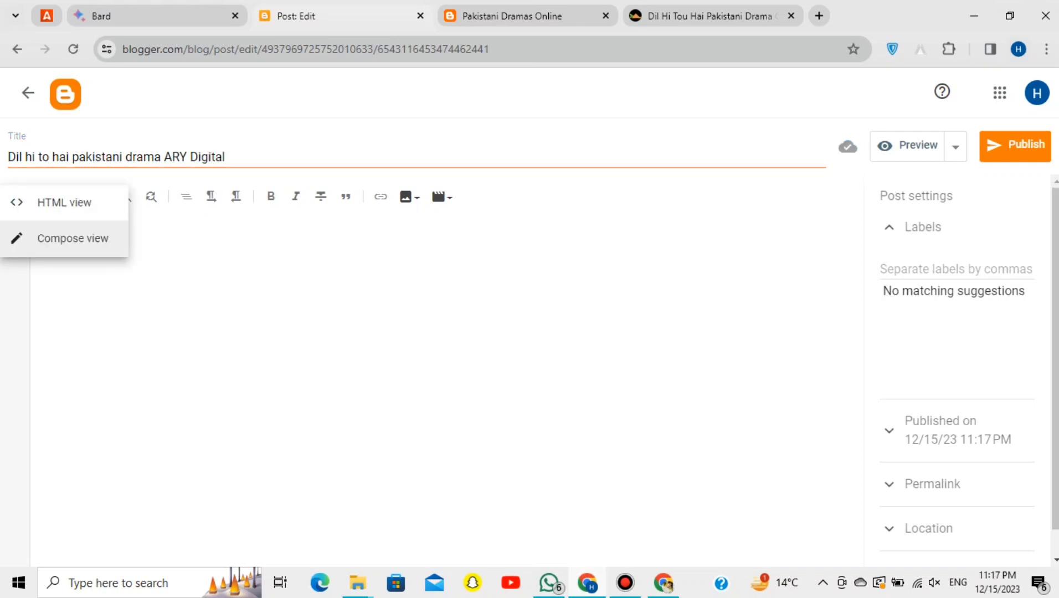
left_click(60, 240)
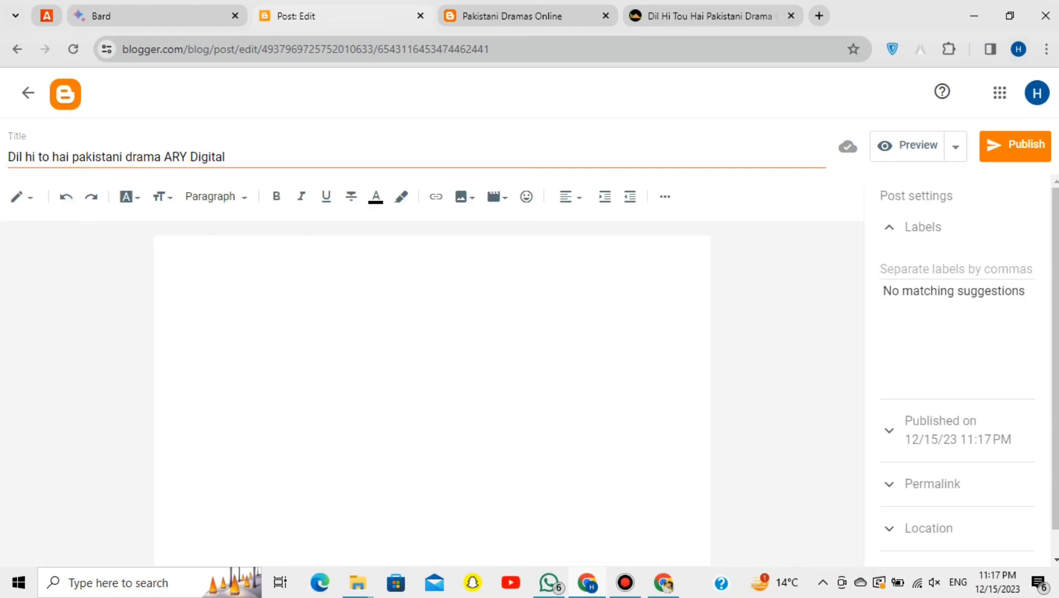
- View the Dil Hi Tou Hai cast article on showbizhut.com, dismissing the ad, and check the live blog's homepage
left_click(710, 16)
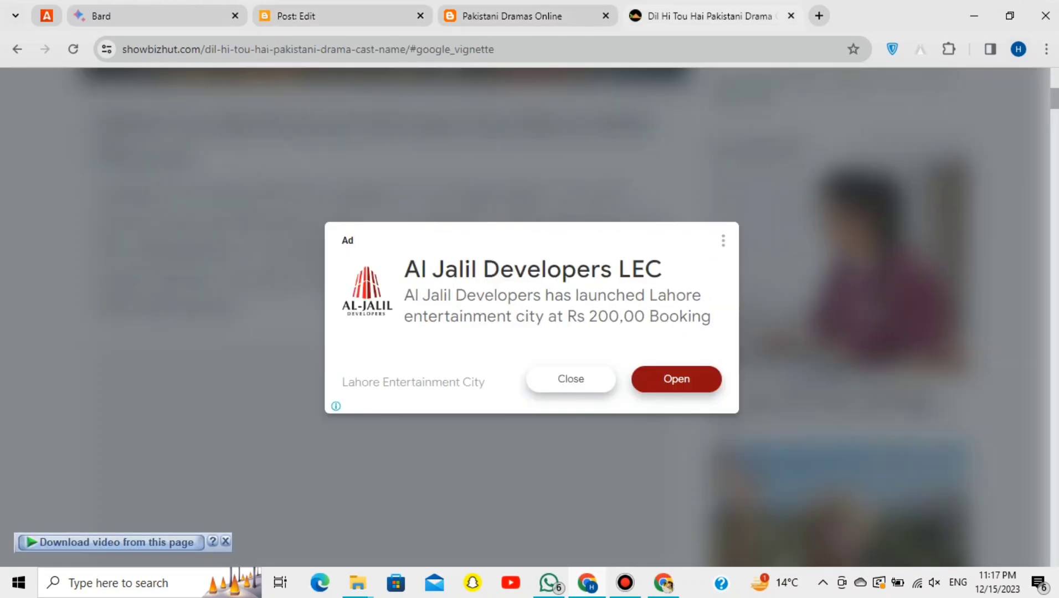
left_click(571, 379)
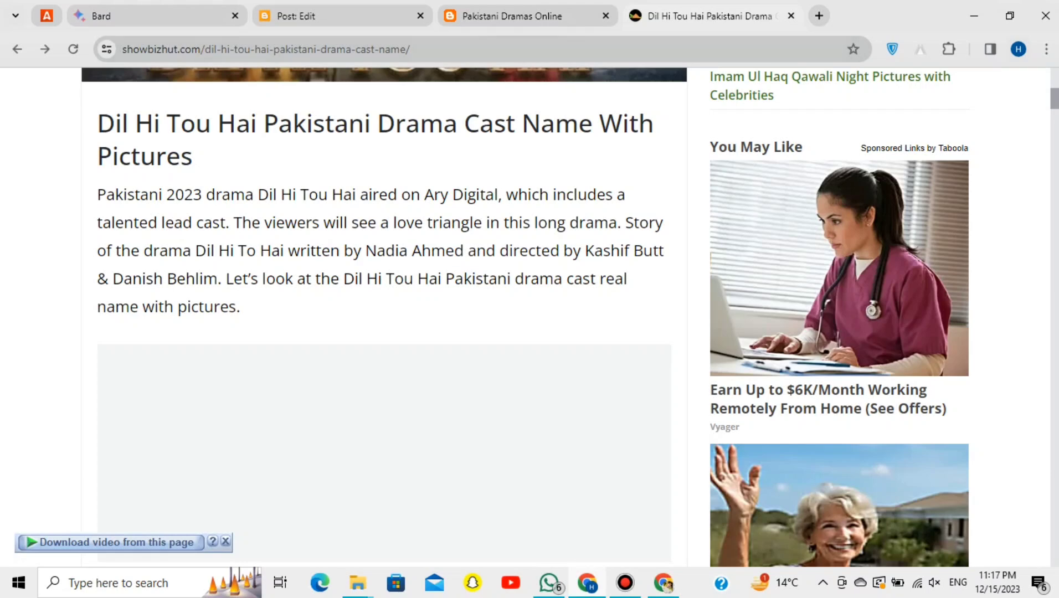
left_click(513, 16)
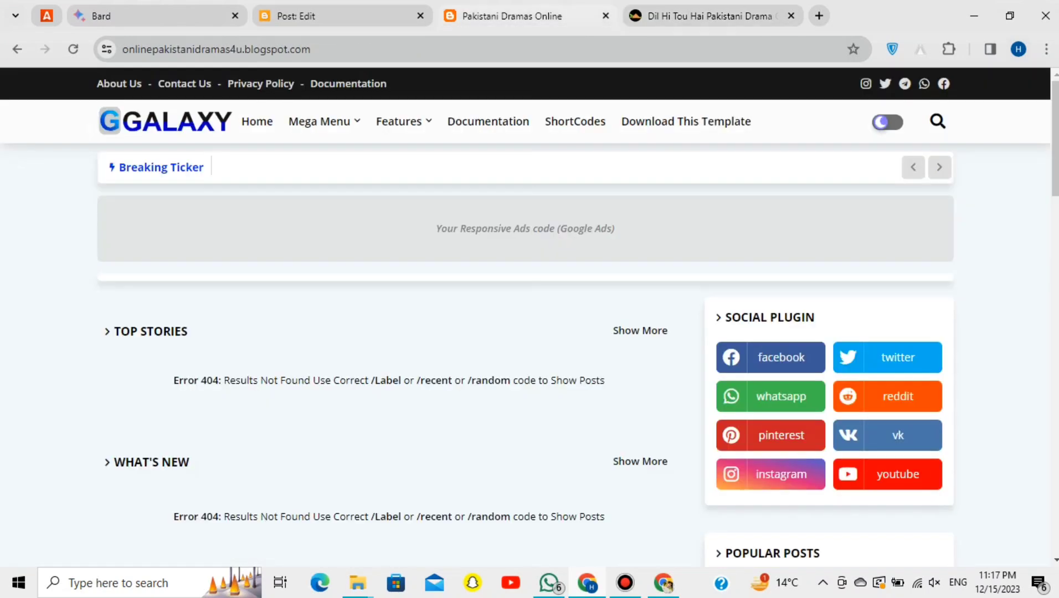
- Return to the Blogger post editor and copy the full post title
left_click(341, 16)
double_click(208, 157)
key("ctrl+a")
key("ctrl+c")
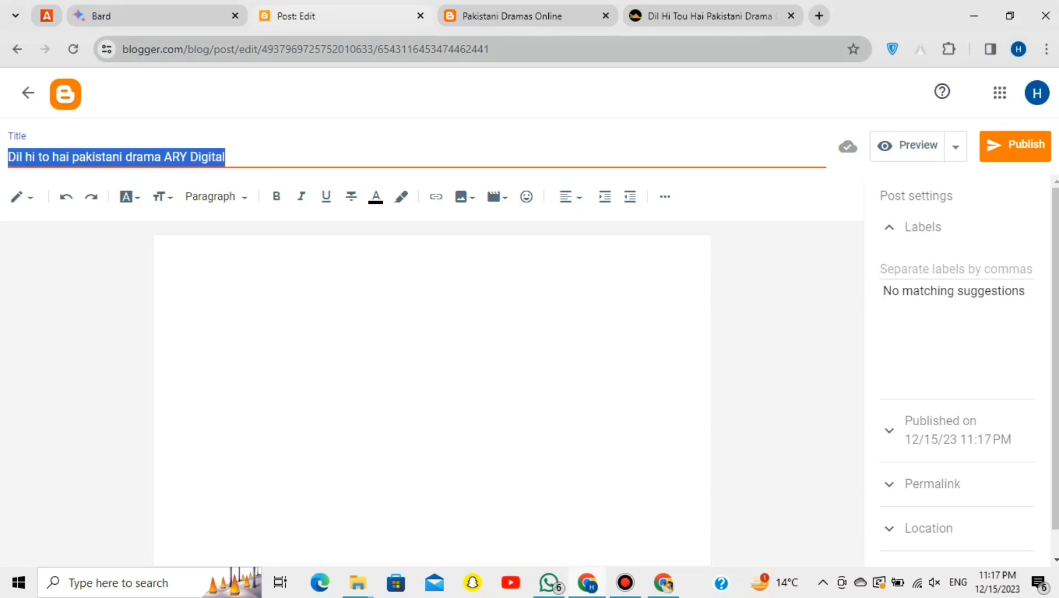
- Switch to Bard and start a chat with the message "hello"
left_click(157, 16)
type("hello")
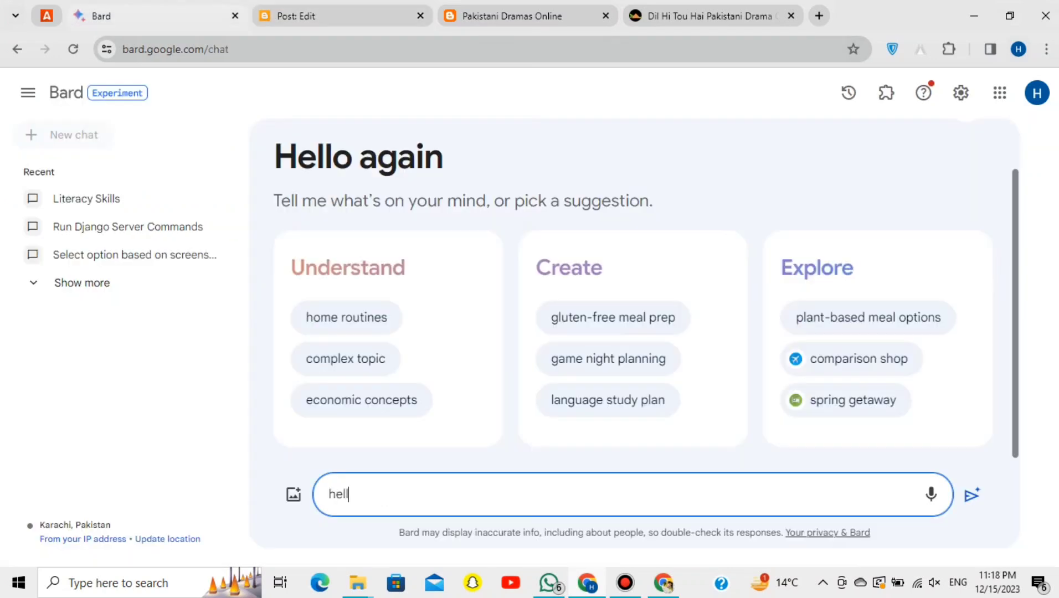
key("Return")
- Ask Bard to "write a description for pakistani drama", ending the prompt with the copied post title
type("writ")
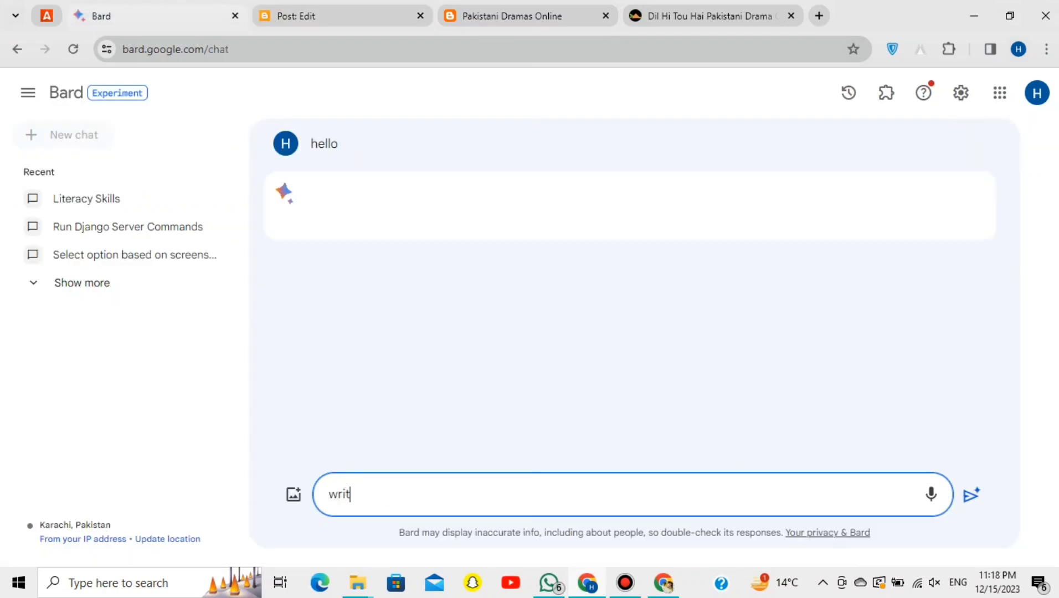
type("e a description")
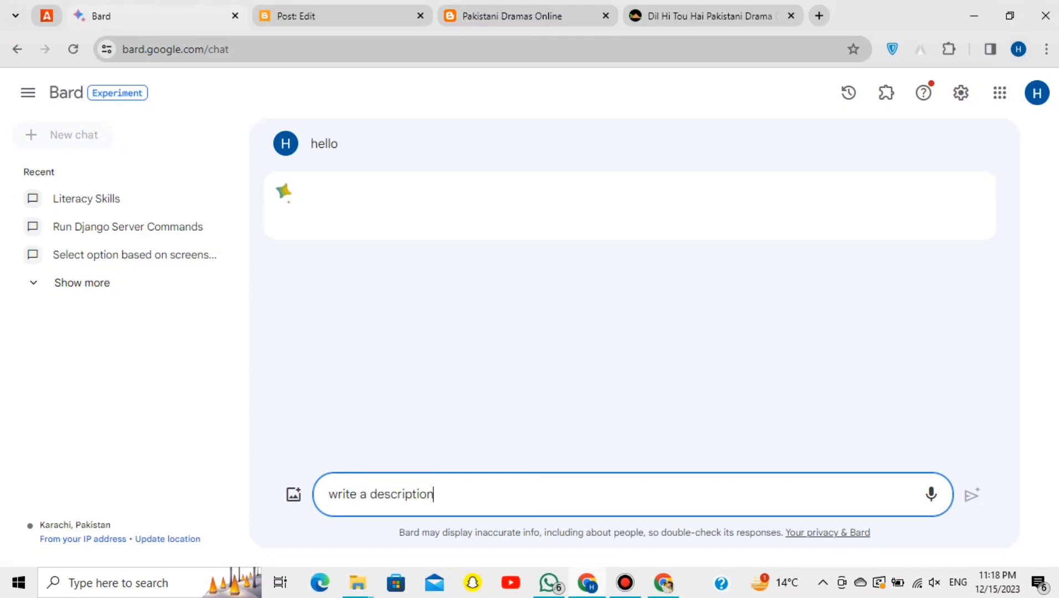
type(" for pakistani d")
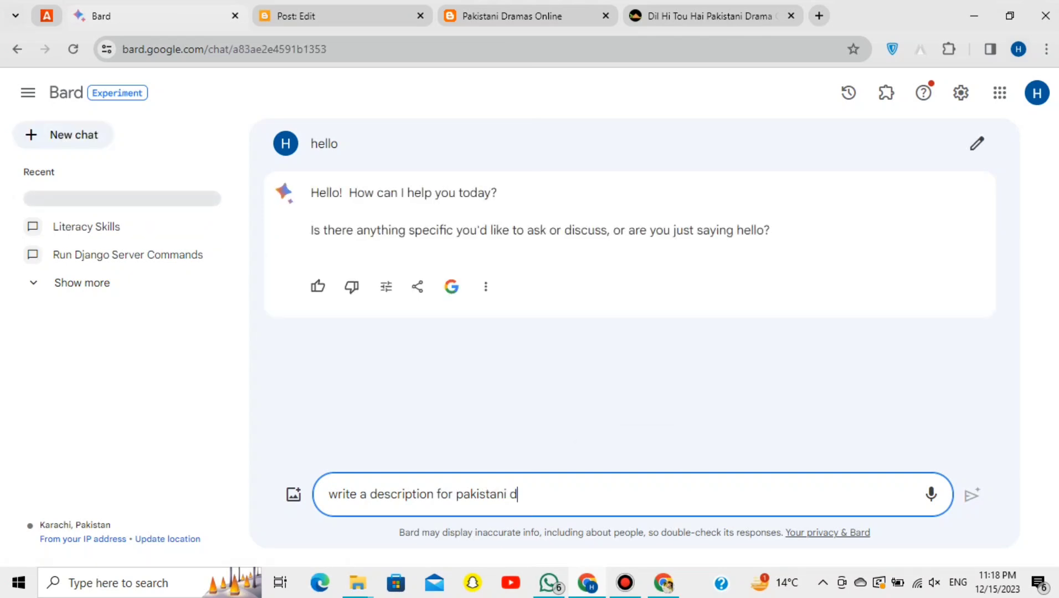
type("rama")
key("ctrl+v")
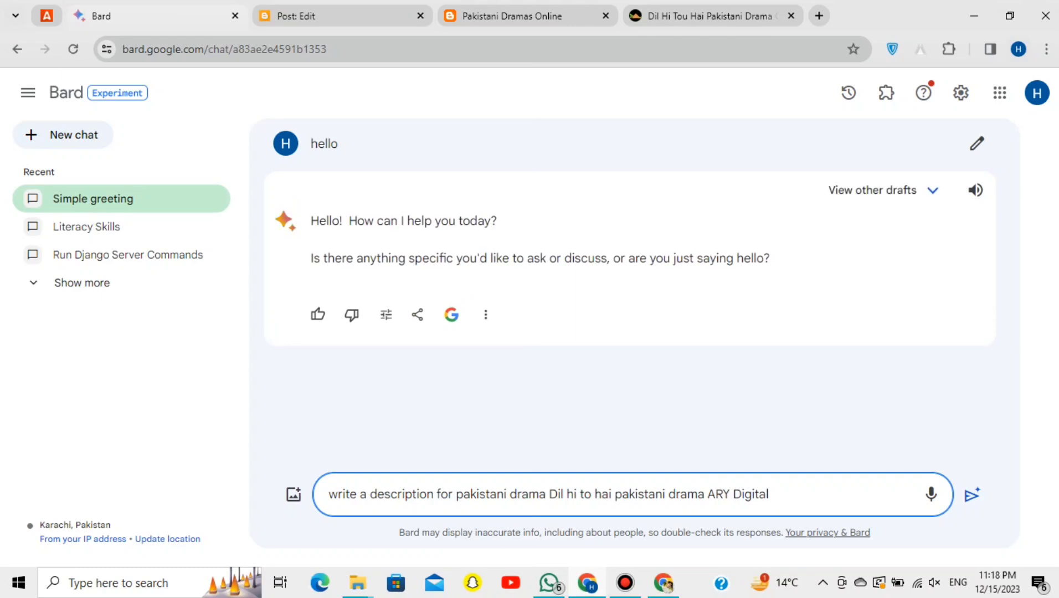
left_click(972, 495)
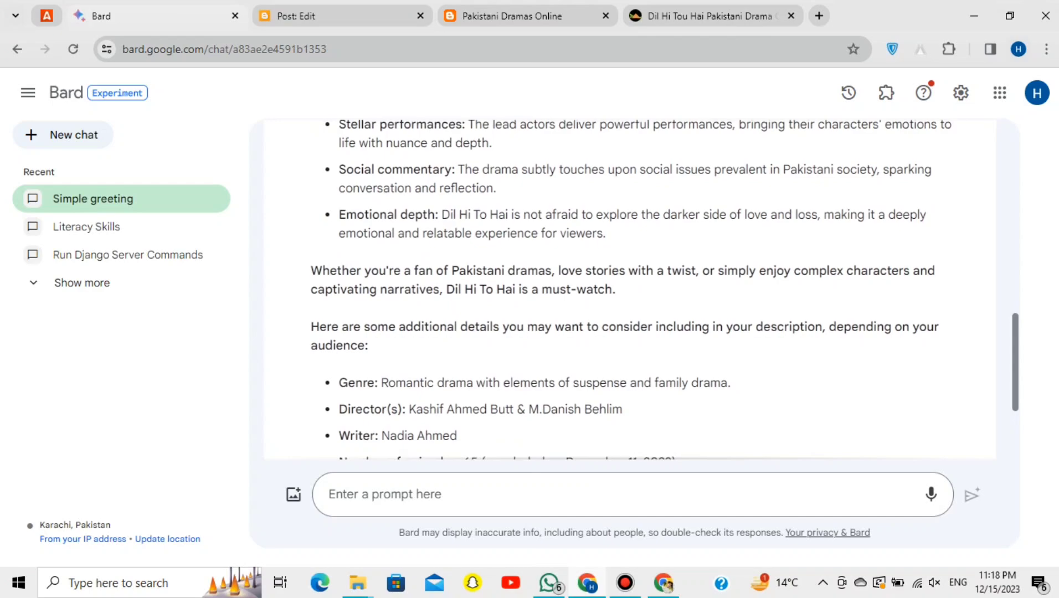
- Copy the heading and first three paragraphs of Bard's drama description and paste them into the Blogger post body
scroll(630, 289, "up", 9)
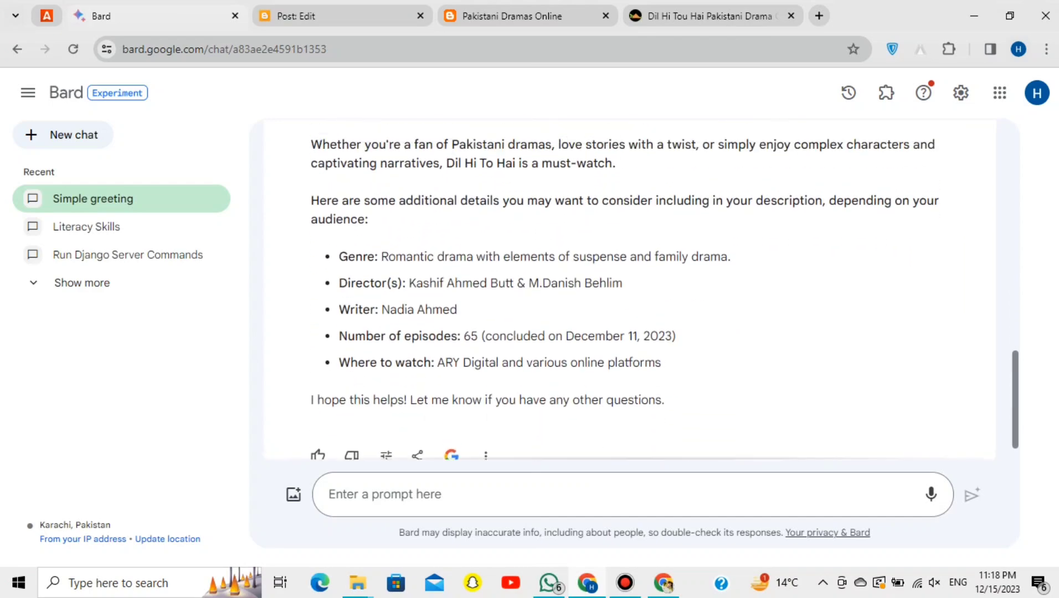
scroll(630, 289, "down", 3)
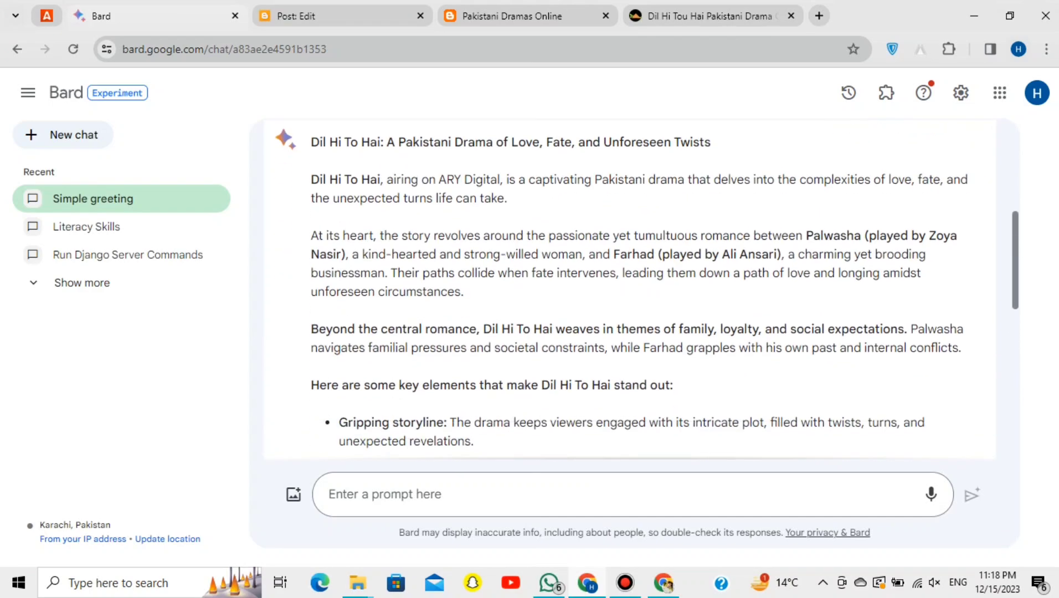
left_click_drag(311, 140, 963, 345)
key("ctrl+c")
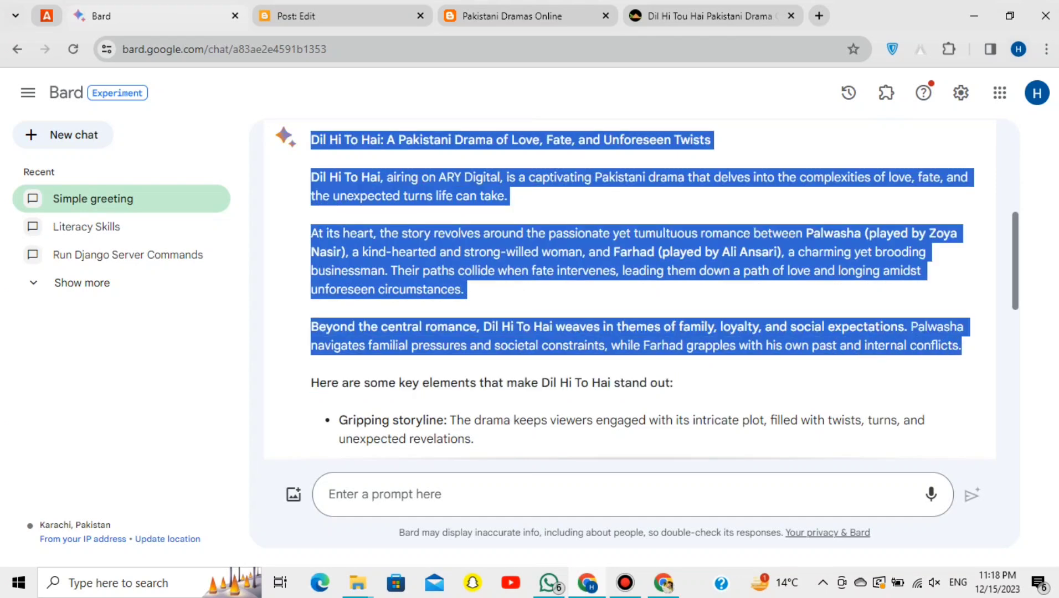
left_click(333, 16)
left_click(169, 255)
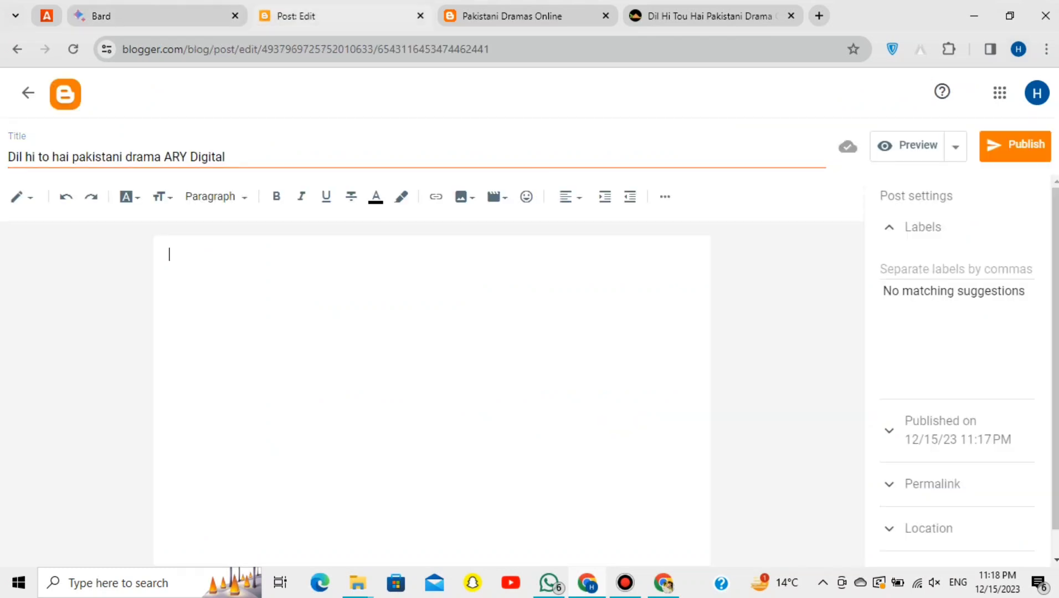
key("ctrl+v")
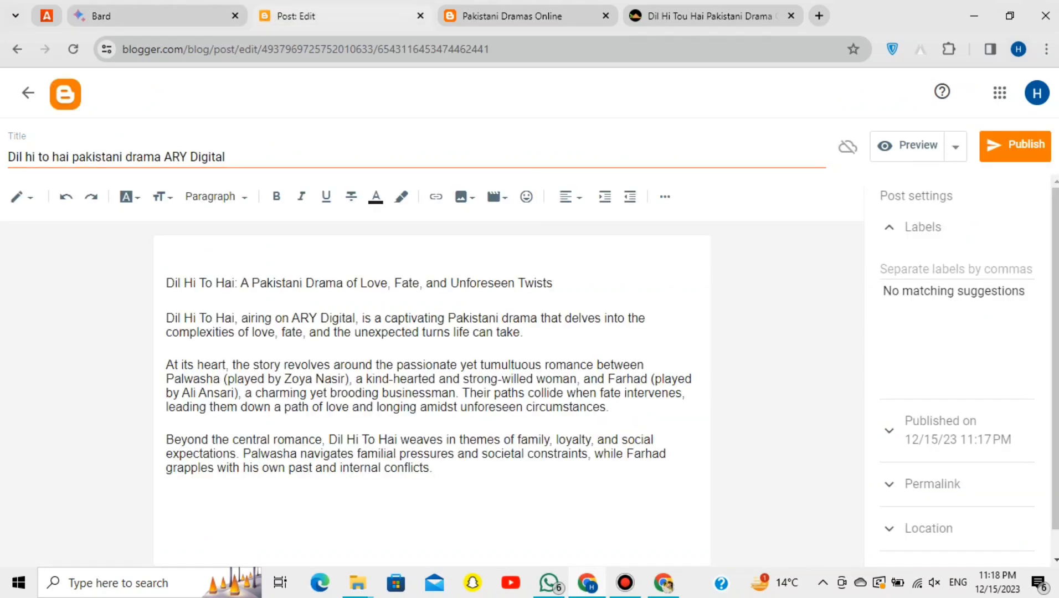
- Insert blank lines below the heading "Dil Hi To Hai: A Pakistani Drama of Love, Fate, and Unforeseen Twists"
key("Return")
key("Return")
left_click(553, 283)
key("Return")
key("Return")
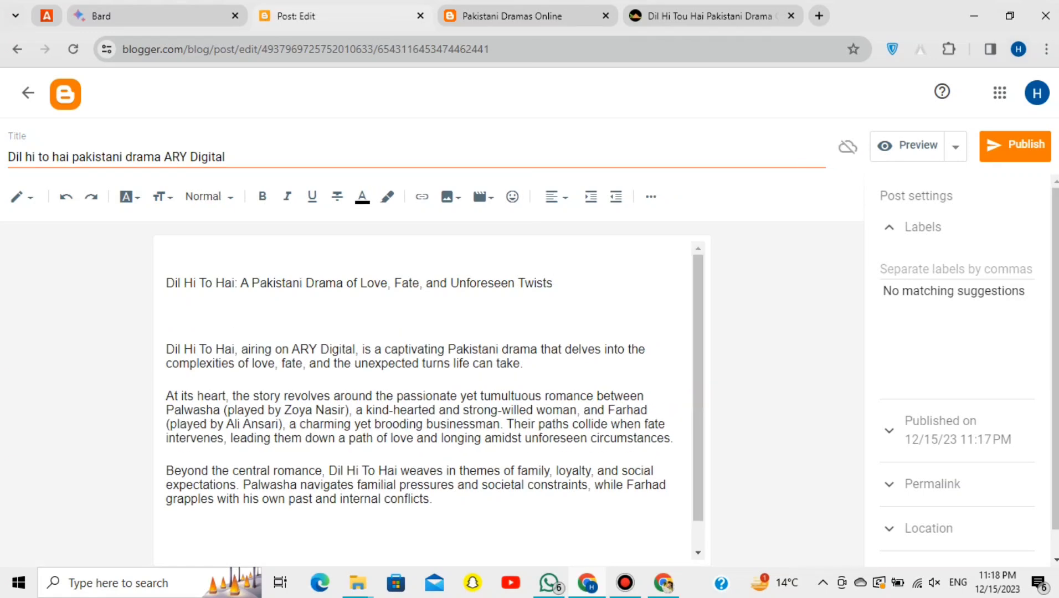
- Search Google Images for "dil hi to hai" in a new browser tab
left_click(709, 16)
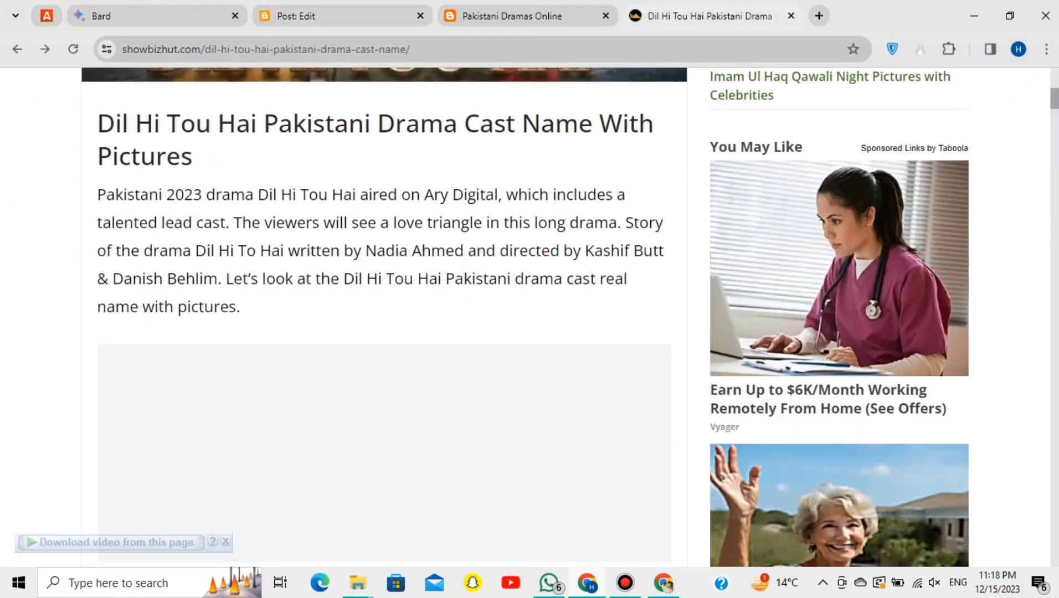
scroll(530, 316, "up", 9)
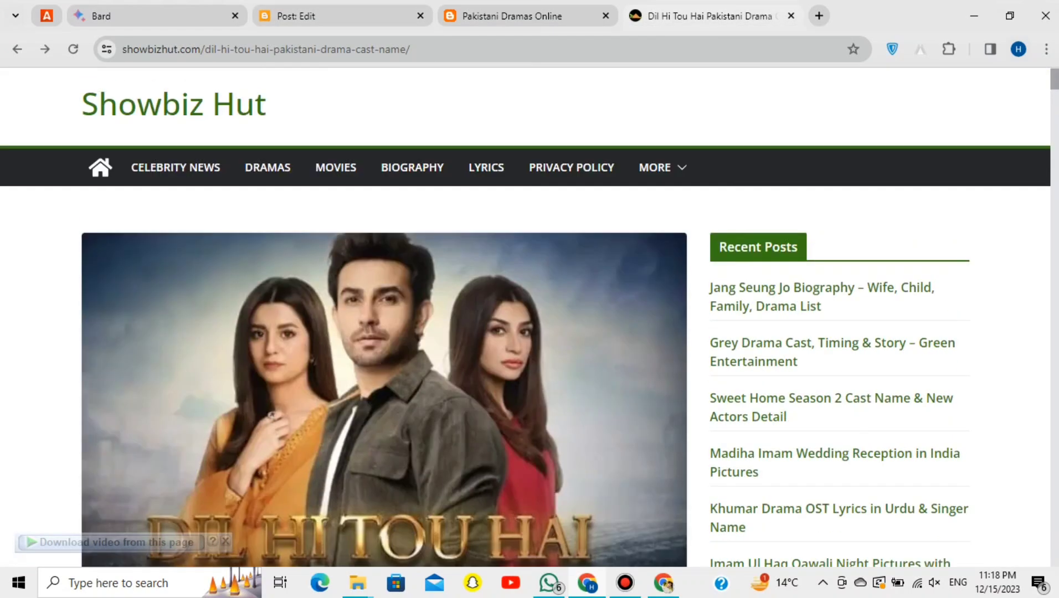
key("ctrl+t")
type("dil ")
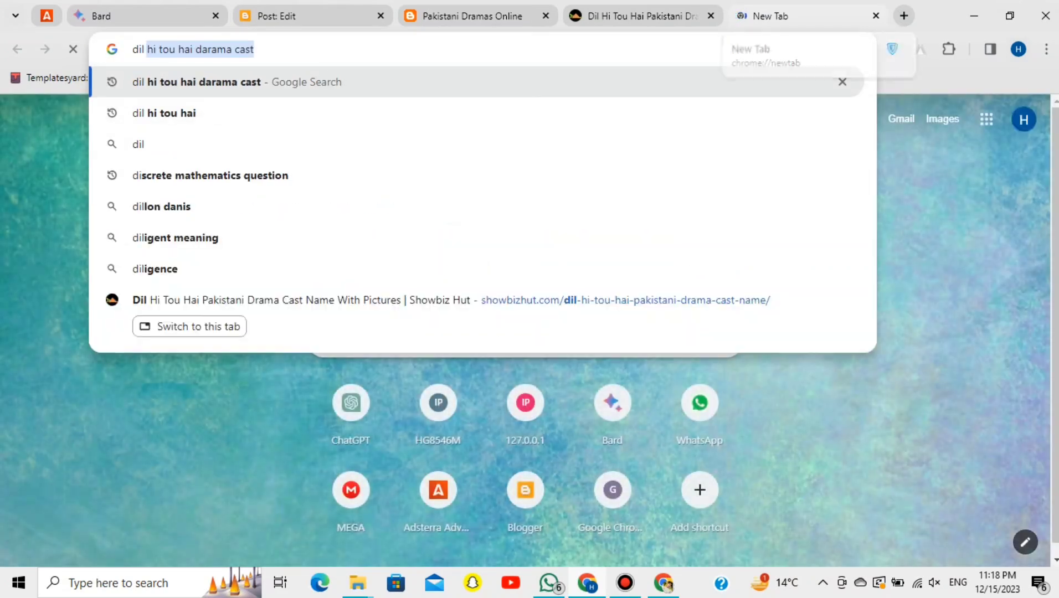
type("hi to")
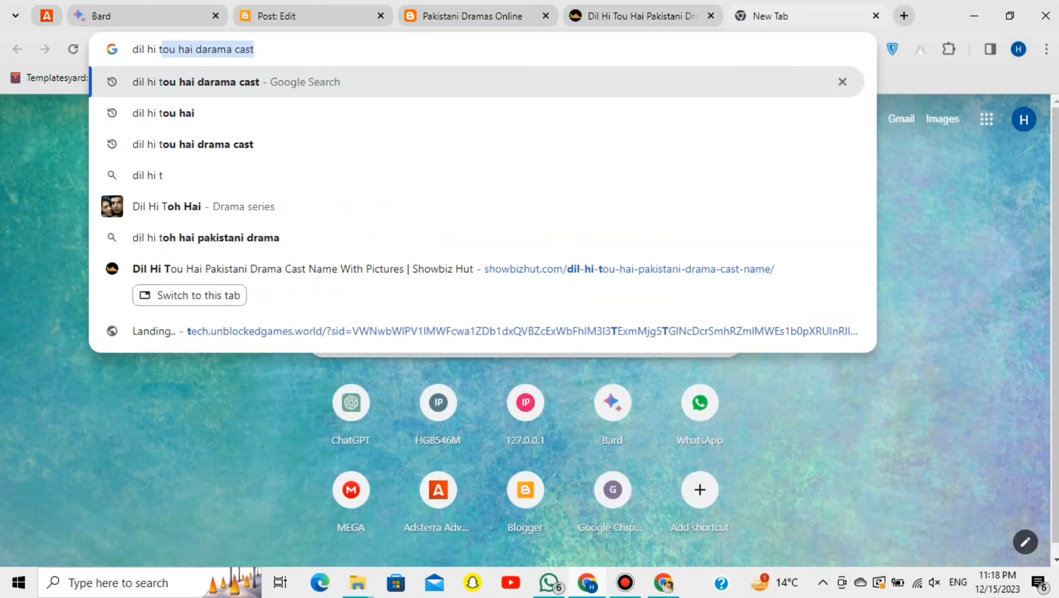
type(" hai")
key("Return")
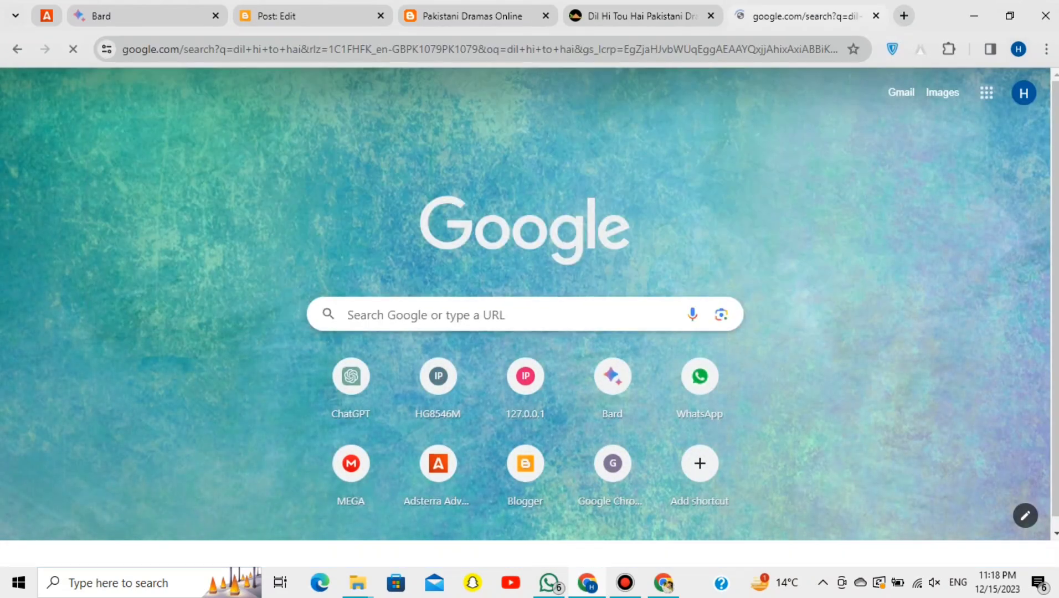
left_click(154, 153)
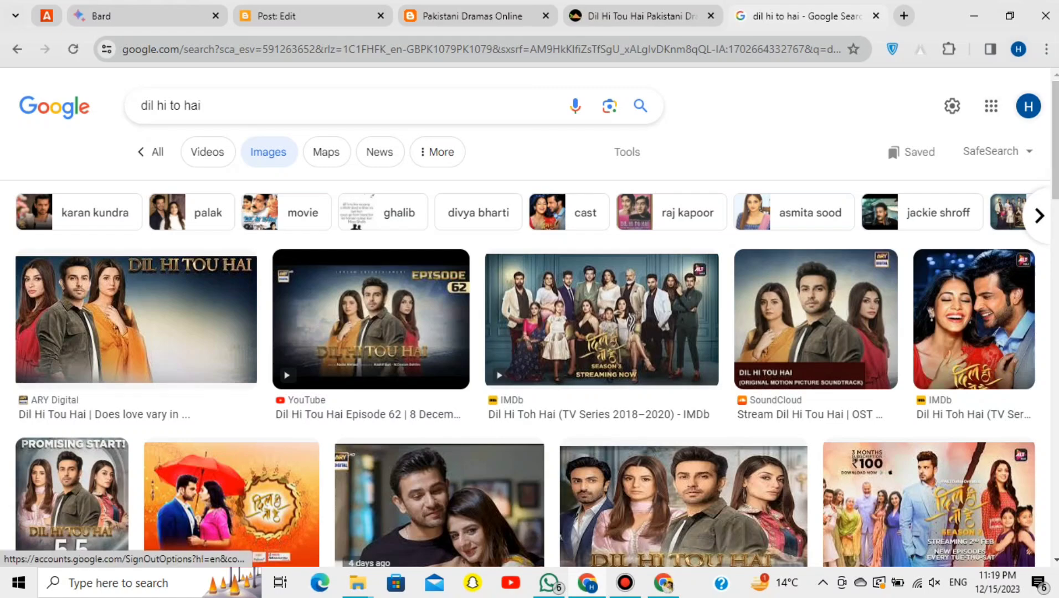
- Find the DeviantArt image of the Dil Hi Tou Hai poster and save it to Downloads with the file name 1
scroll(530, 318, "down", 3)
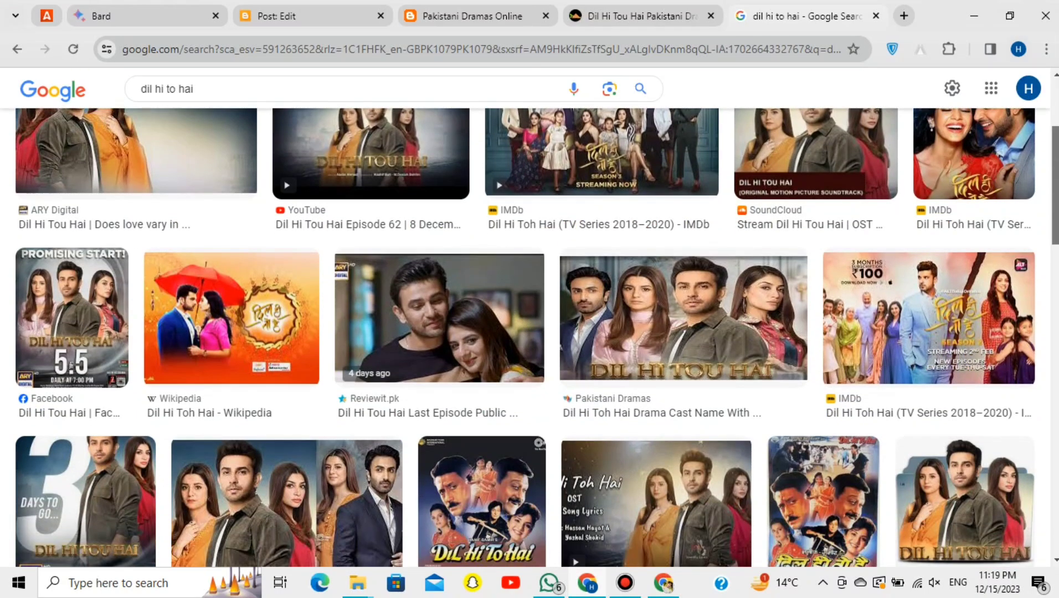
scroll(530, 338, "up", 2)
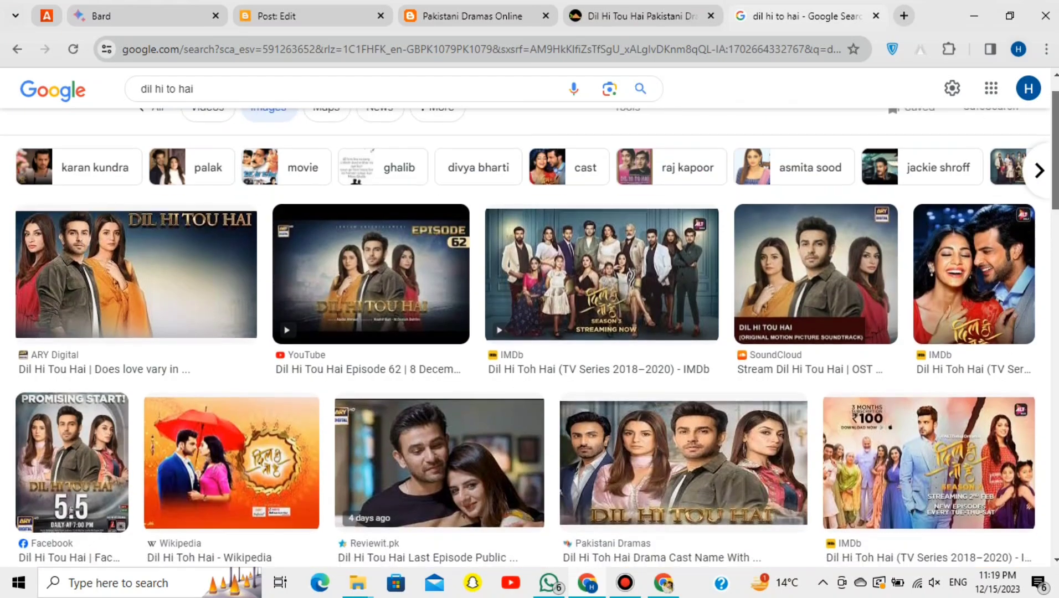
scroll(529, 338, "down", 3)
scroll(529, 338, "up", 2)
scroll(529, 338, "down", 1)
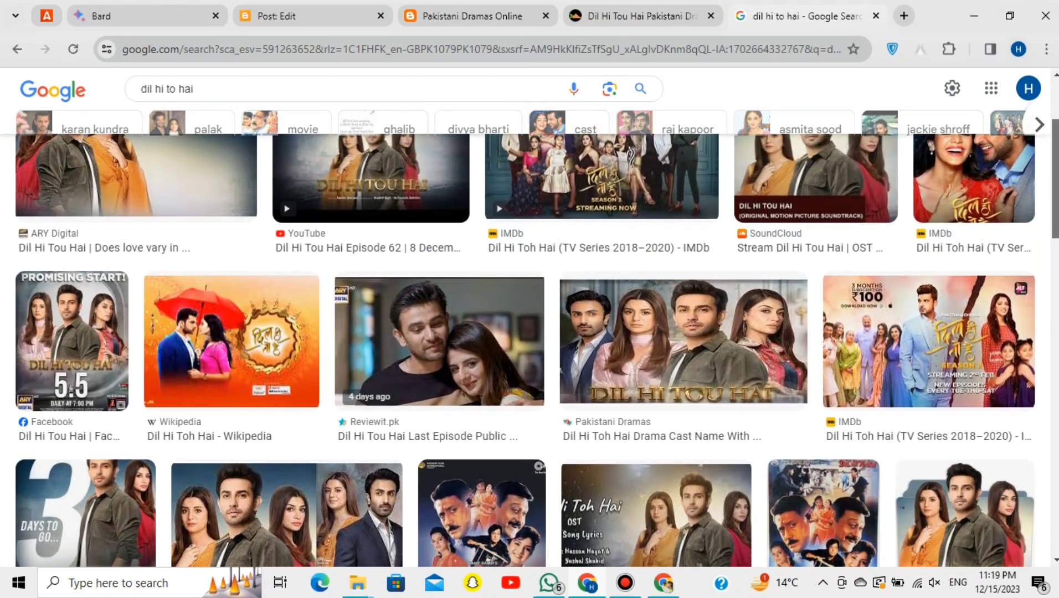
left_click(965, 507)
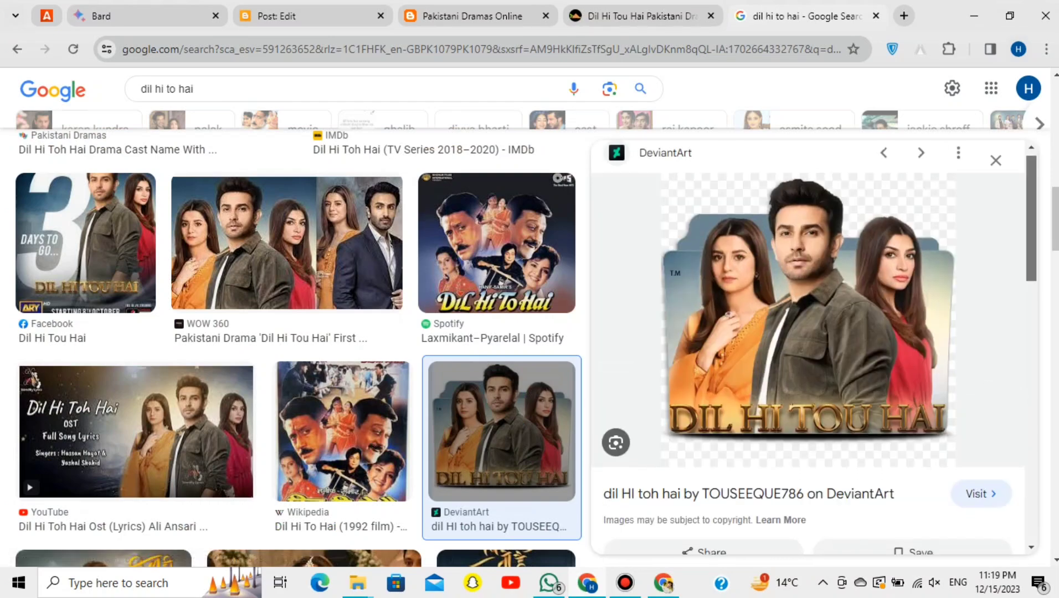
right_click(707, 308)
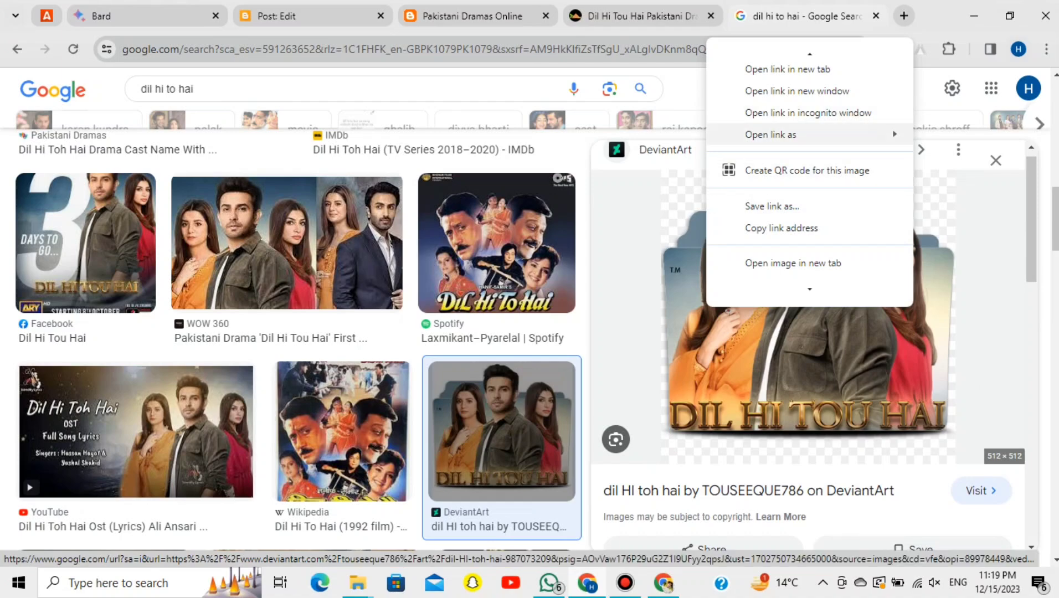
scroll(792, 263, "down", 3)
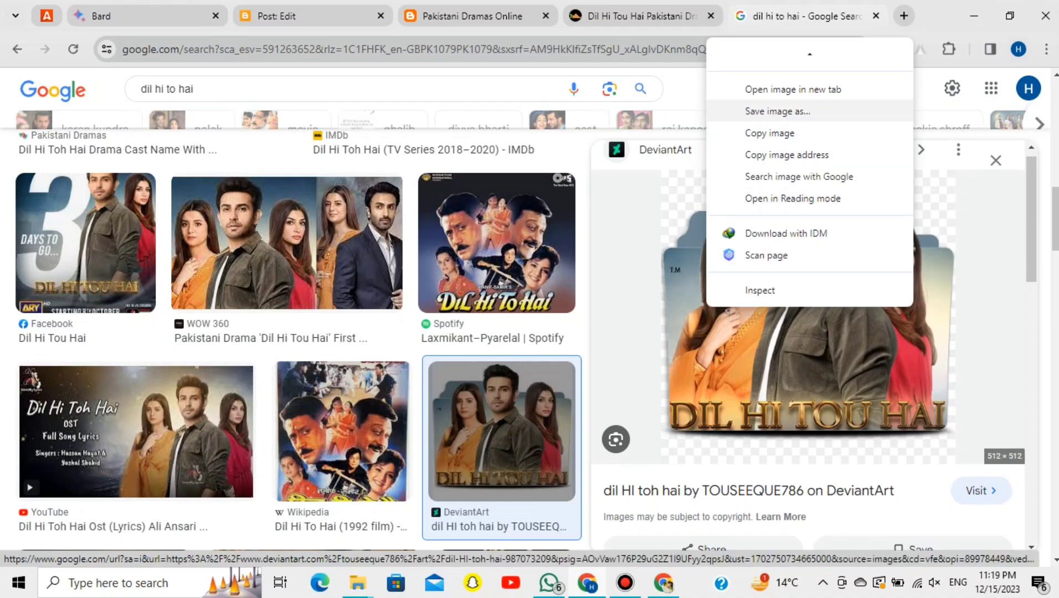
left_click(778, 110)
type("1")
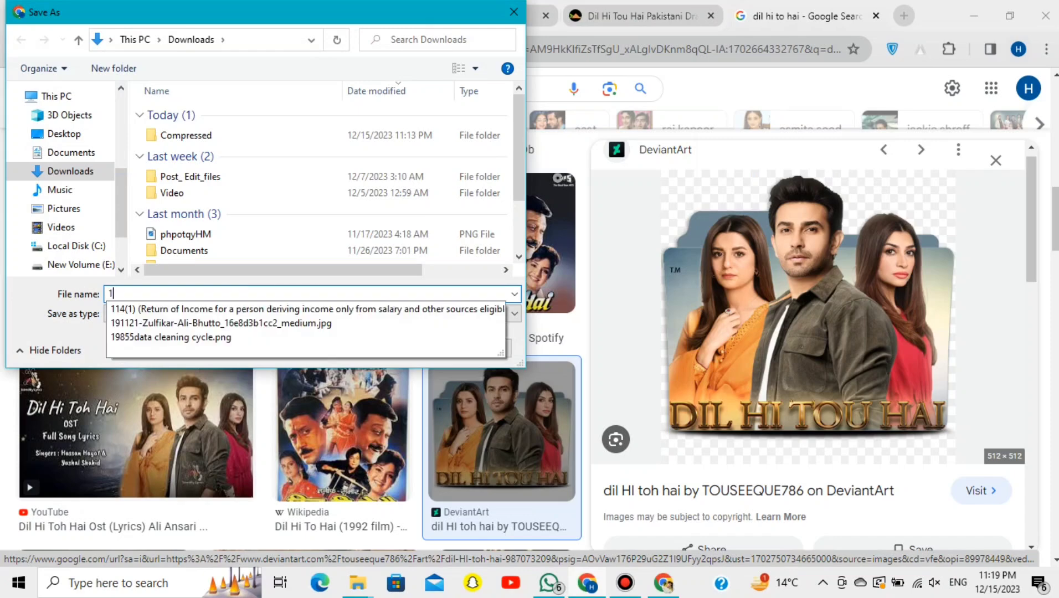
key("Return")
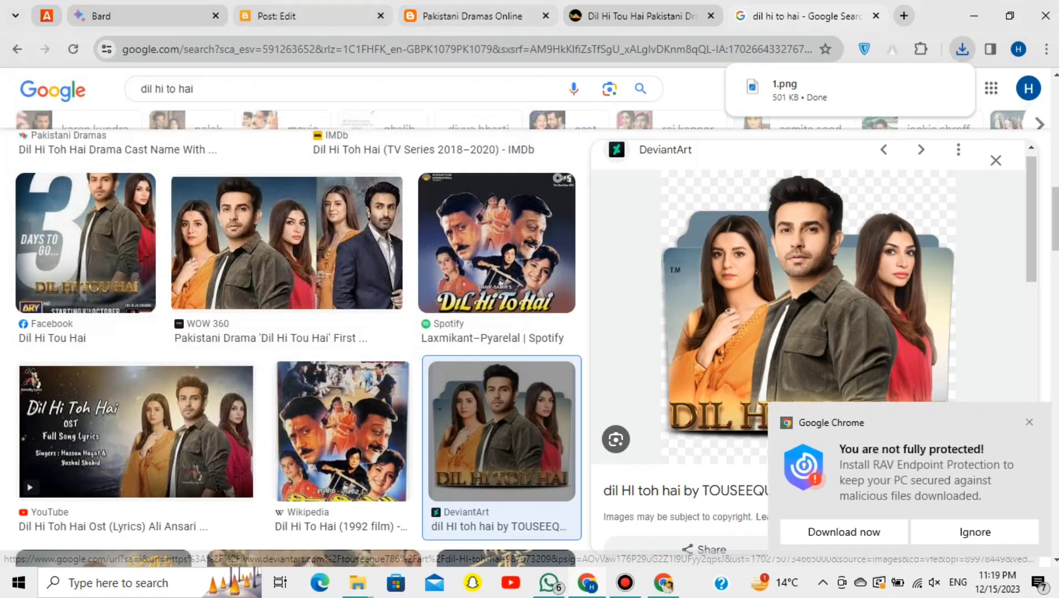
- Return to the Blogger post and insert image 1 from the Downloads folder below the heading by uploading it from the computer
left_click(308, 16)
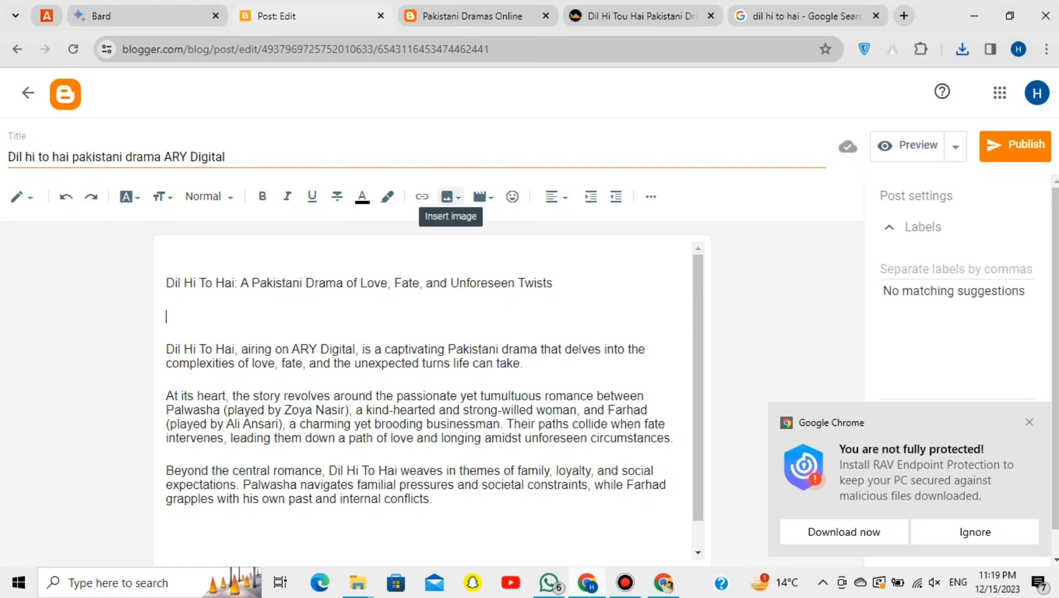
left_click(447, 197)
left_click(499, 231)
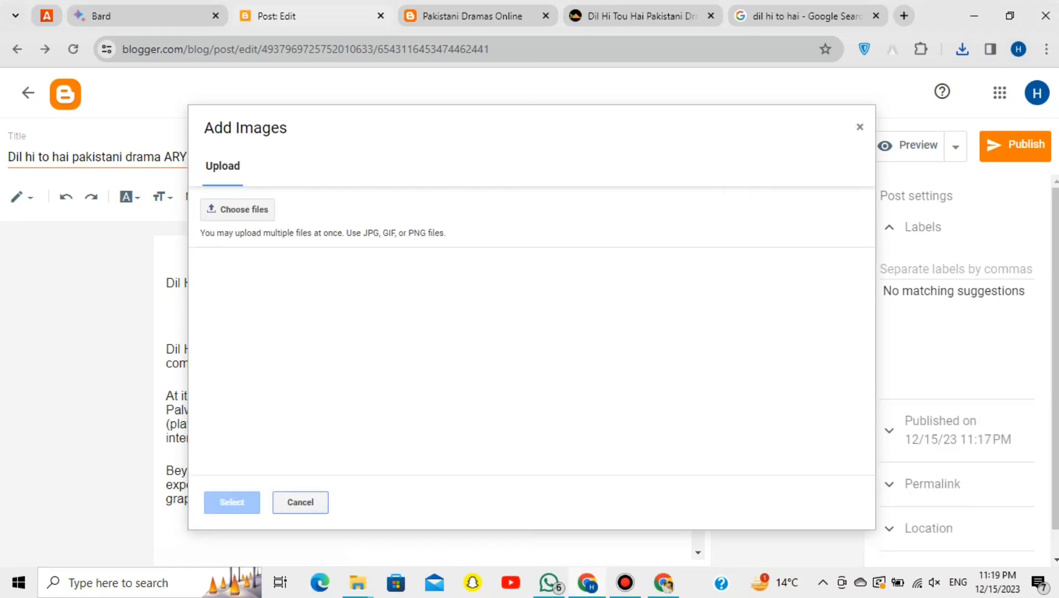
left_click(237, 209)
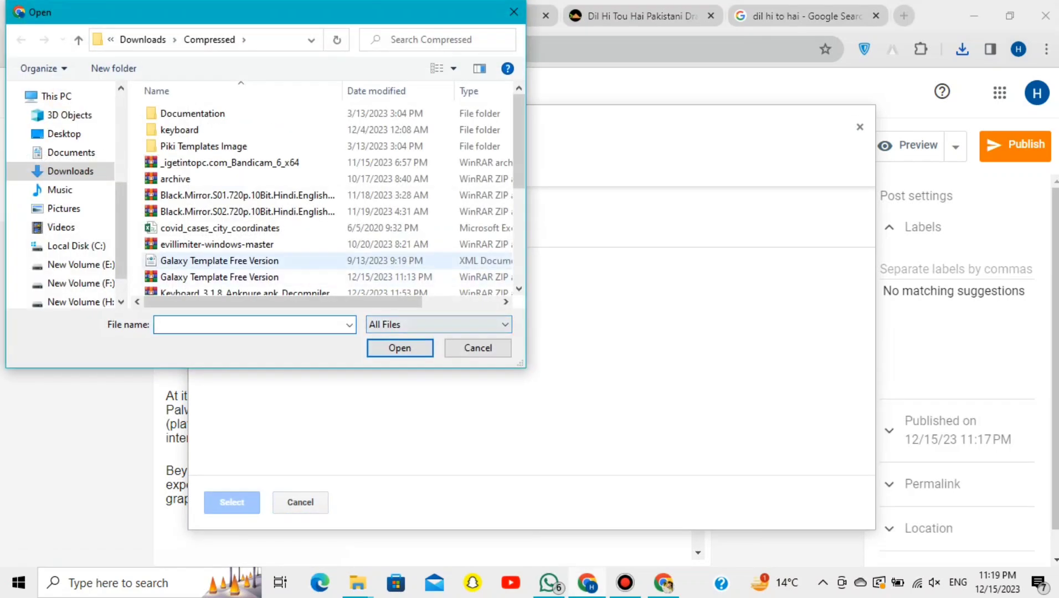
left_click(71, 152)
left_click(70, 171)
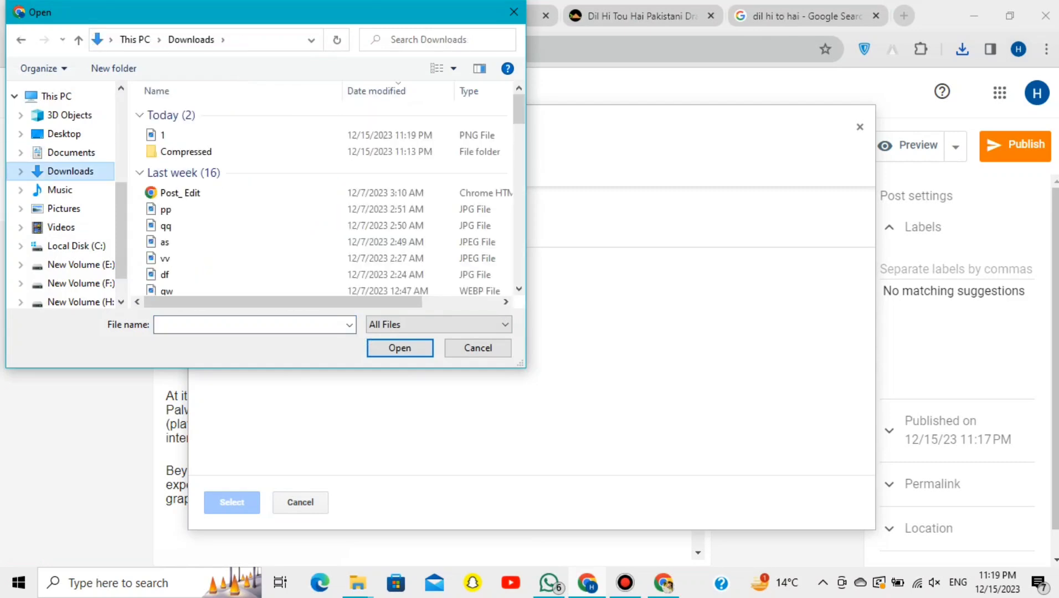
double_click(162, 134)
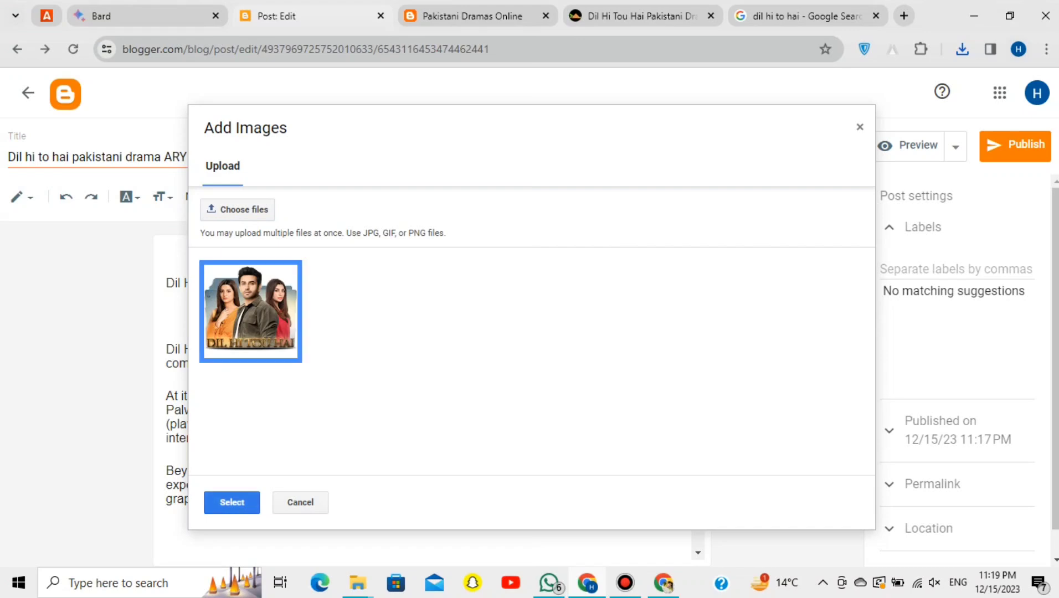
left_click(231, 502)
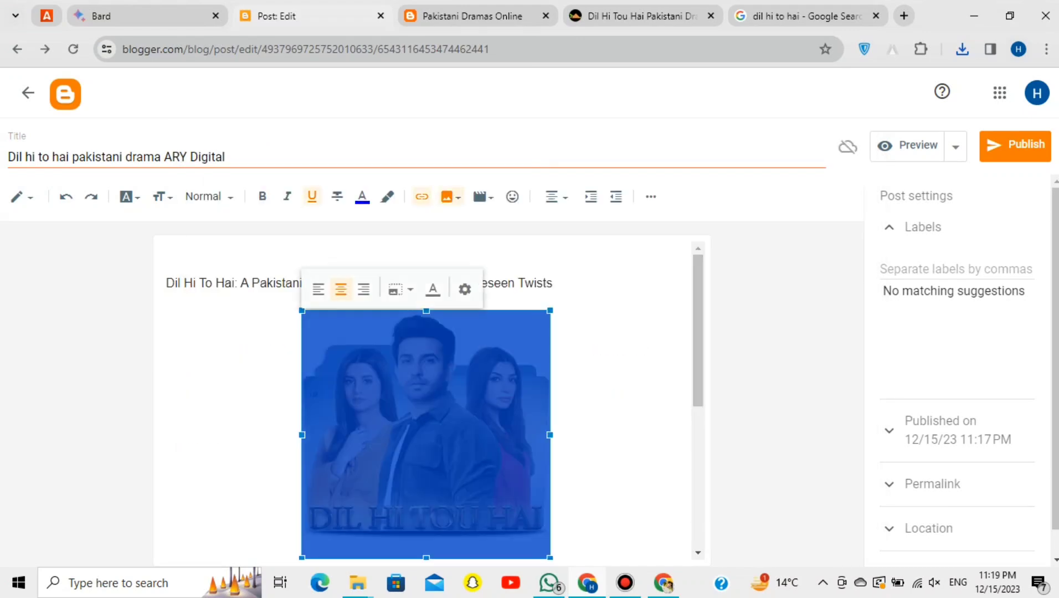
- Enlarge the inserted poster through its image settings and remove an extra blank line beneath it
left_click(465, 289)
left_click(408, 383)
left_click(636, 484)
left_click(166, 303)
left_click_drag(699, 324, 698, 413)
left_click(167, 422)
key("BackSpace")
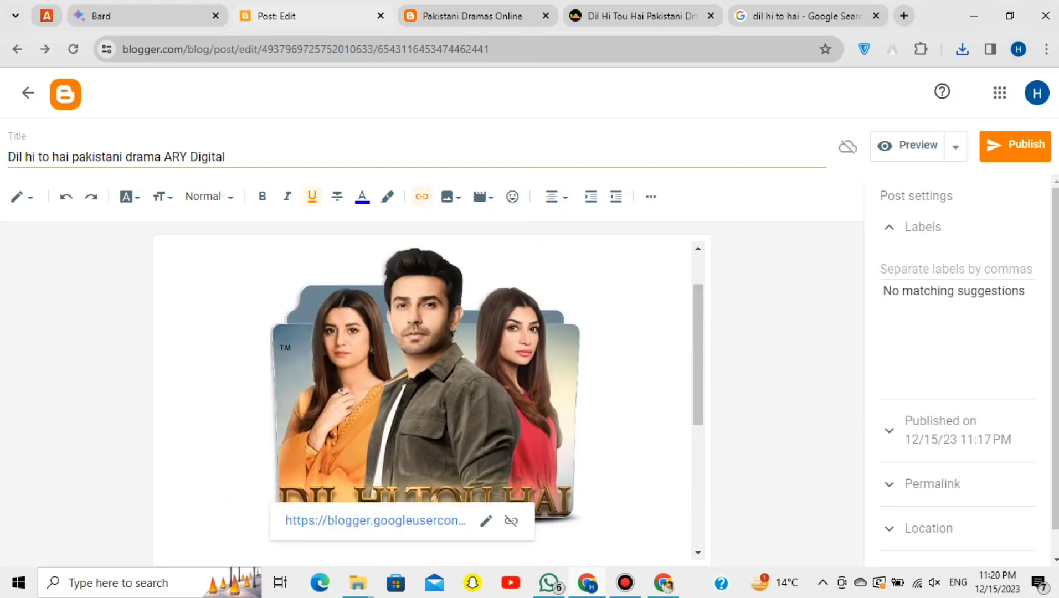
- Add the line "Cast:" below the last paragraph of the post body
scroll(421, 388, "down", 5)
left_click(167, 534)
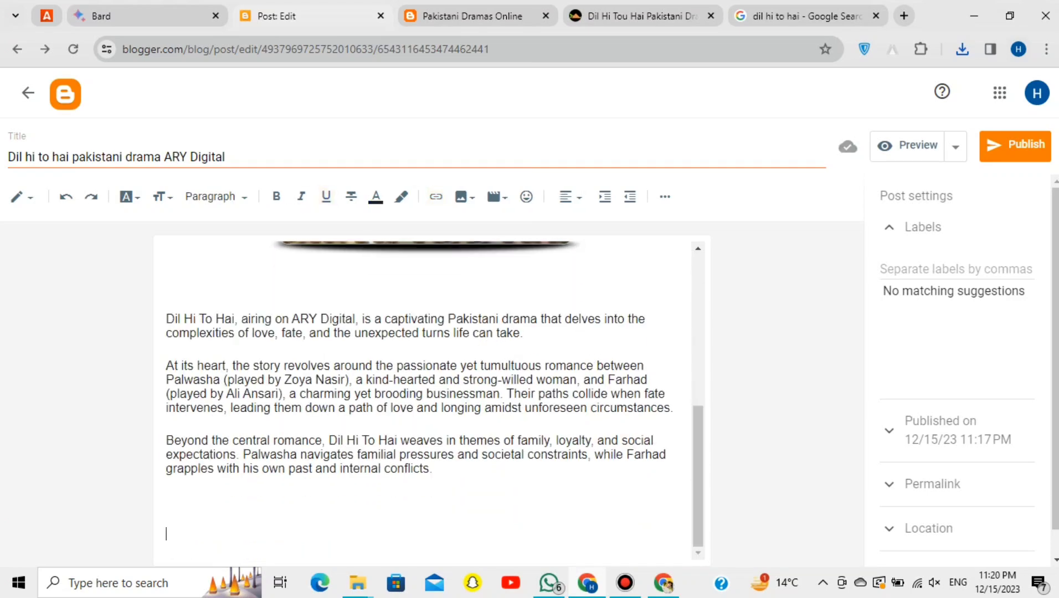
type("Cast:")
- Switch to Bard and look through its drama description for cast information
left_click(145, 16)
left_click(637, 365)
scroll(642, 288, "down", 5)
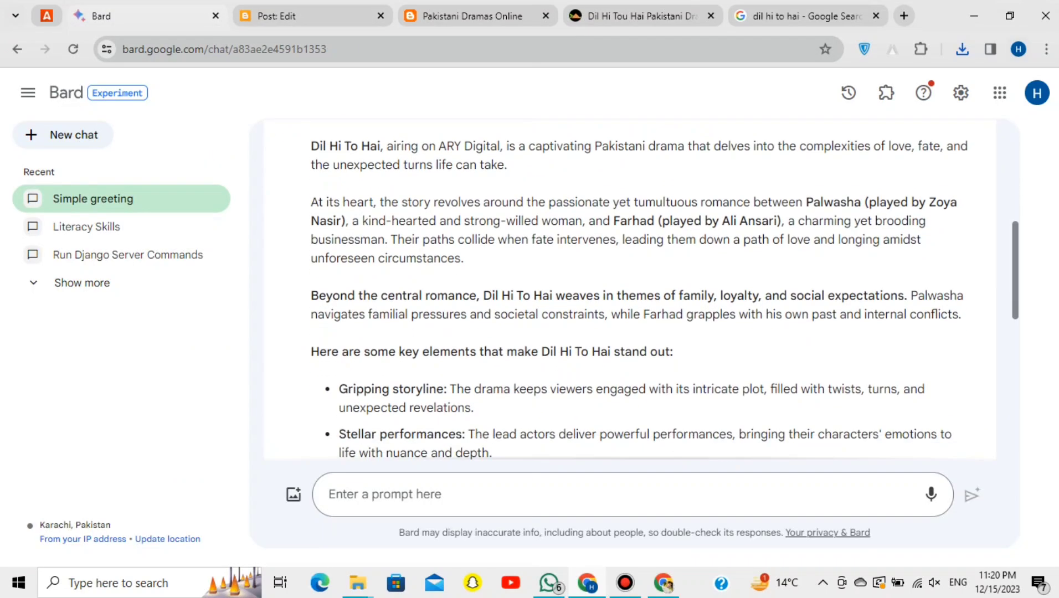
scroll(643, 288, "down", 4)
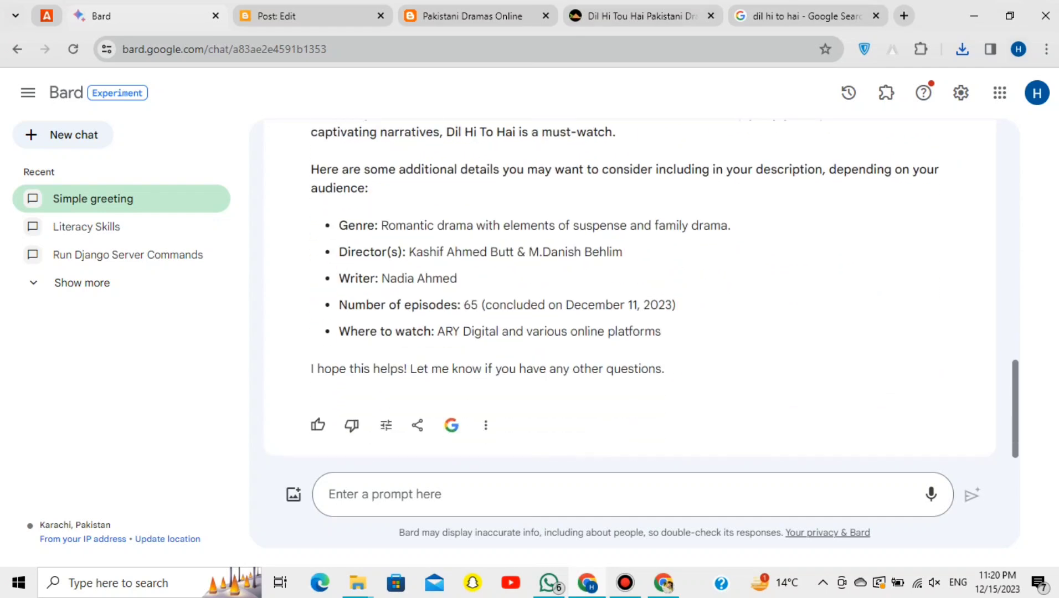
- Search Google for "dil hi to hai cast" and examine the web results for the drama's cast
left_click(819, 17)
left_click(195, 89)
type("cast")
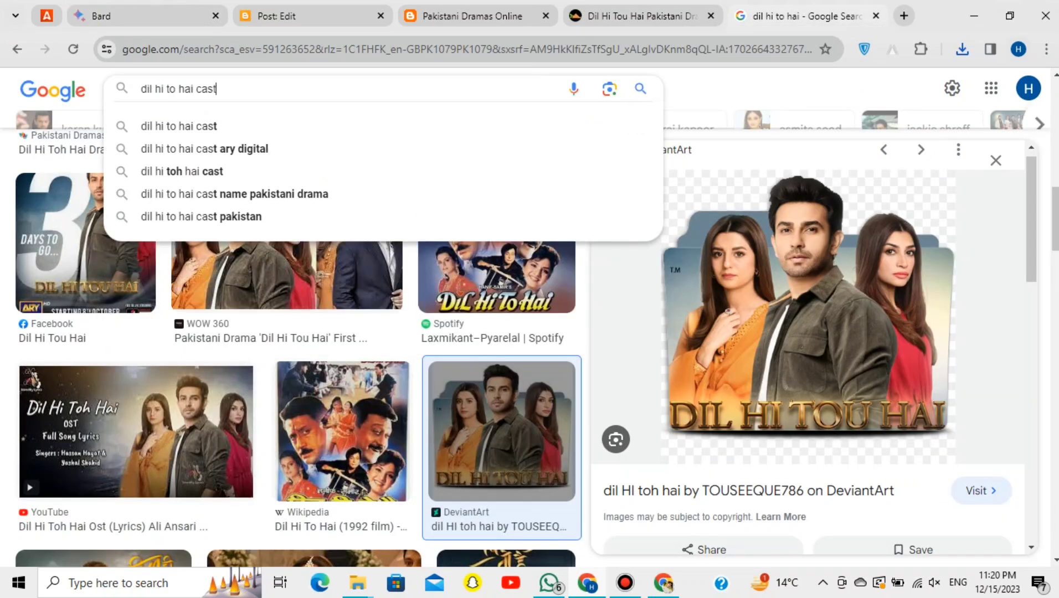
key("Return")
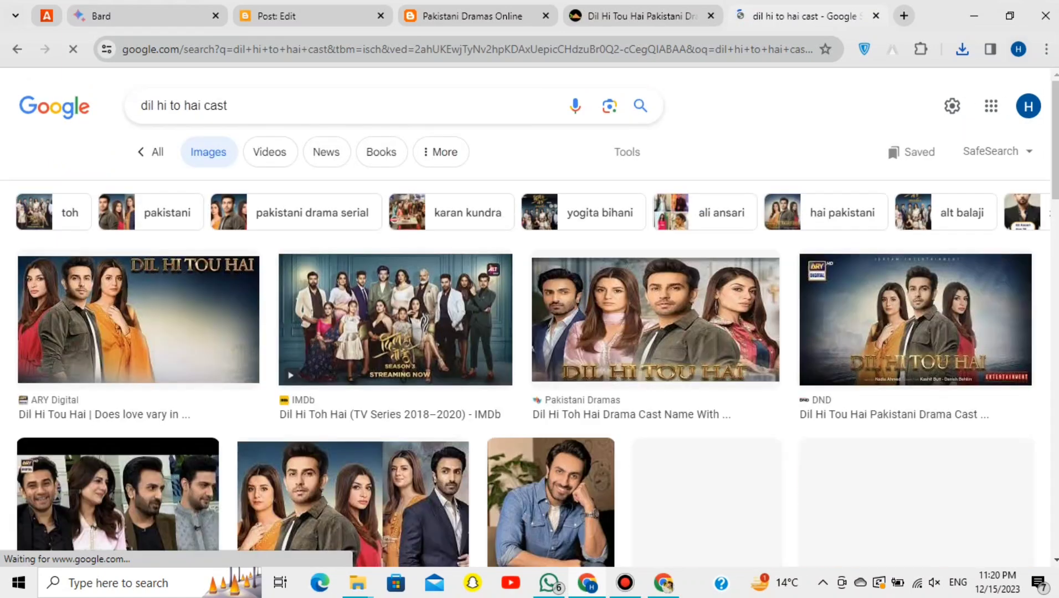
left_click(150, 152)
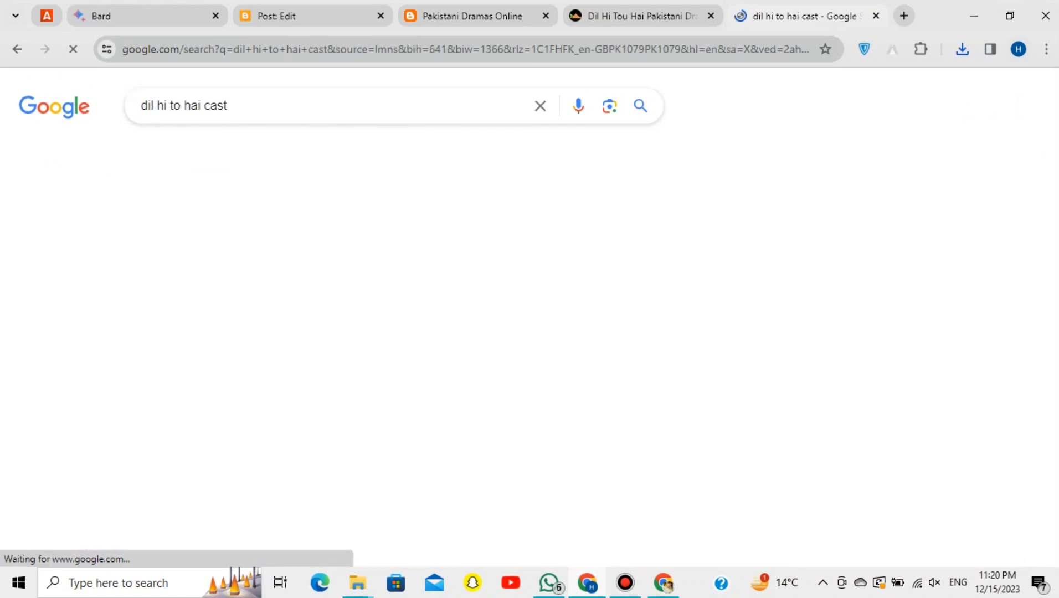
scroll(530, 332, "down", 6)
scroll(529, 333, "down", 5)
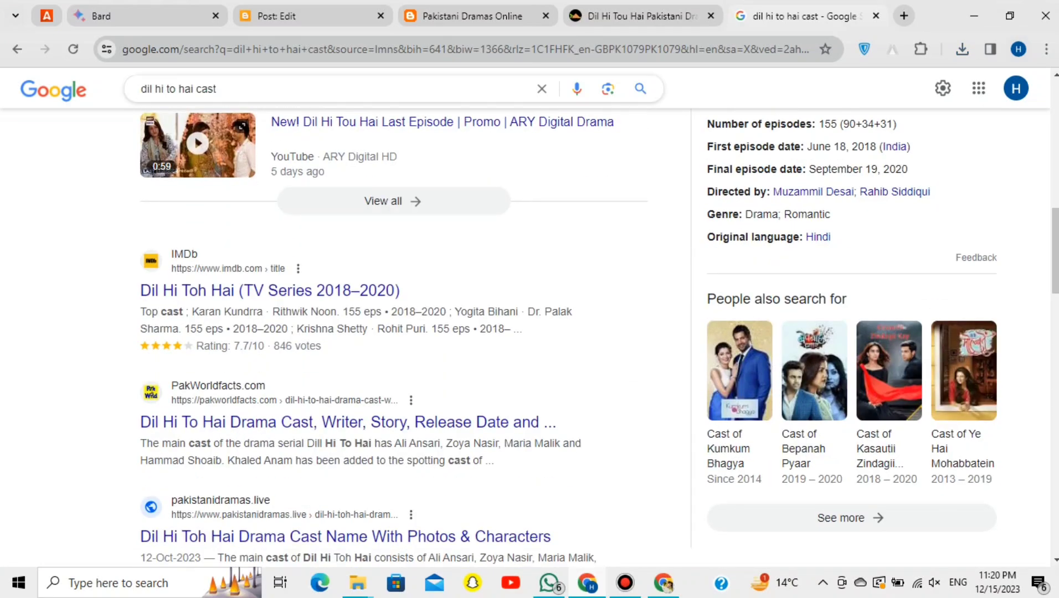
- Return to the Bard chat and send the prompt "cast?"
left_click(144, 16)
left_click(609, 494)
type("cast?")
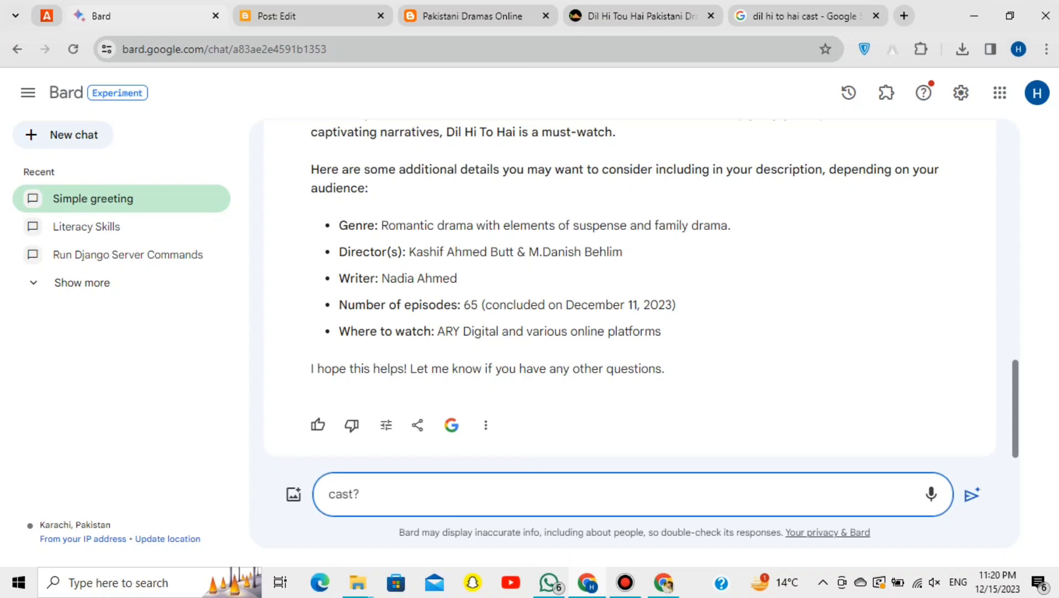
key("Return")
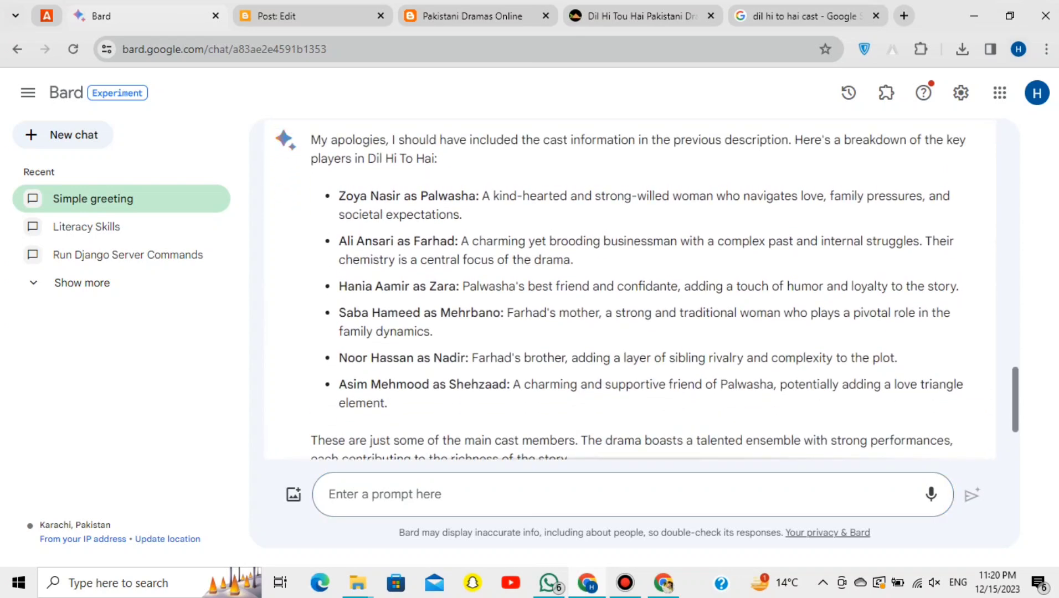
- Copy all the cast bullet points from Bard's answer and paste them under "Cast:" in the Blogger post
left_click_drag(339, 195, 388, 403)
key("ctrl+c")
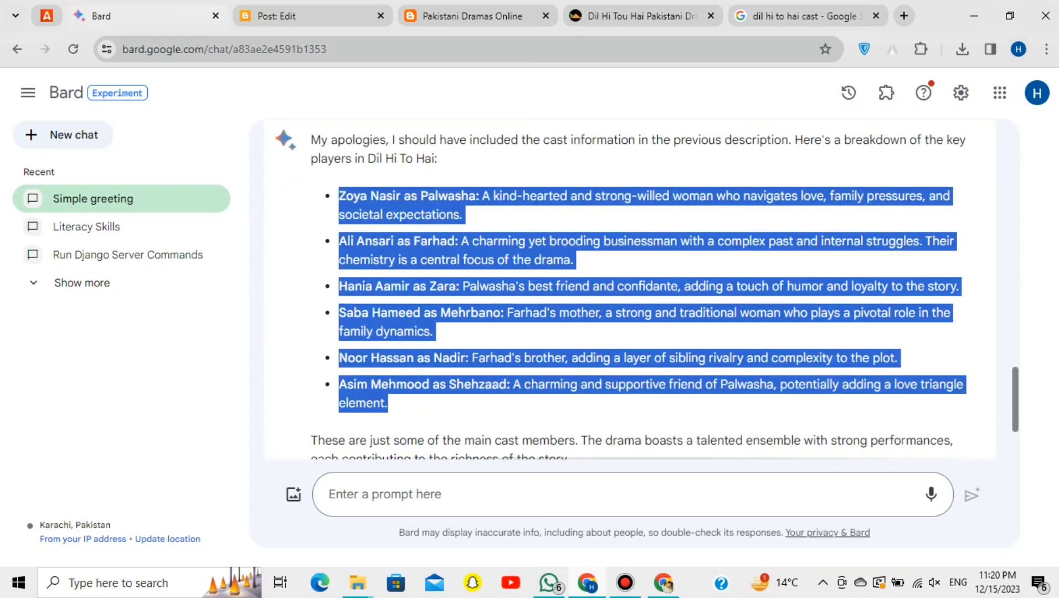
key("ctrl+Tab")
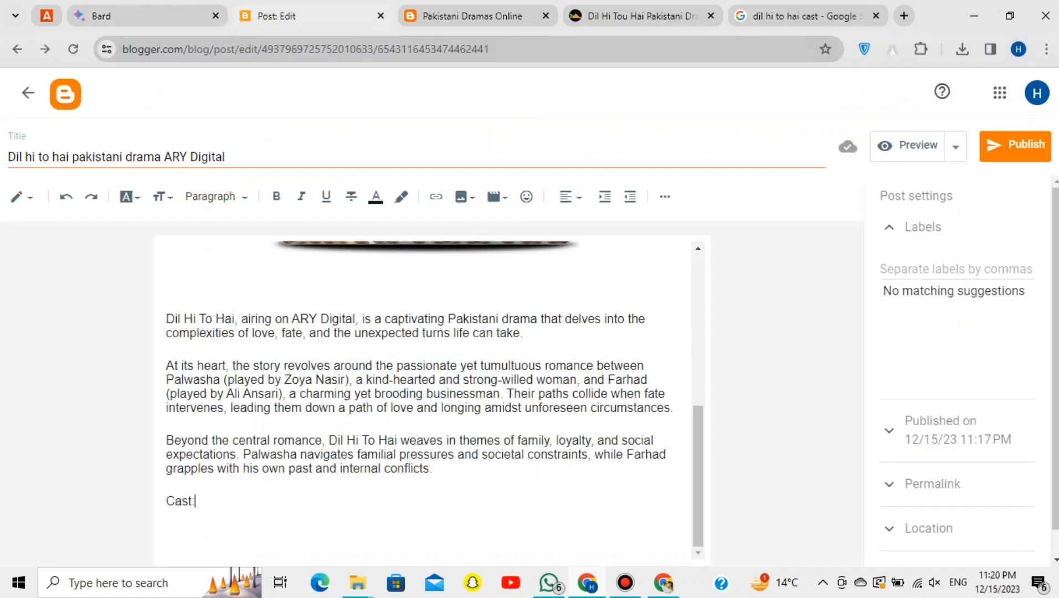
key("Return")
key("ctrl+v")
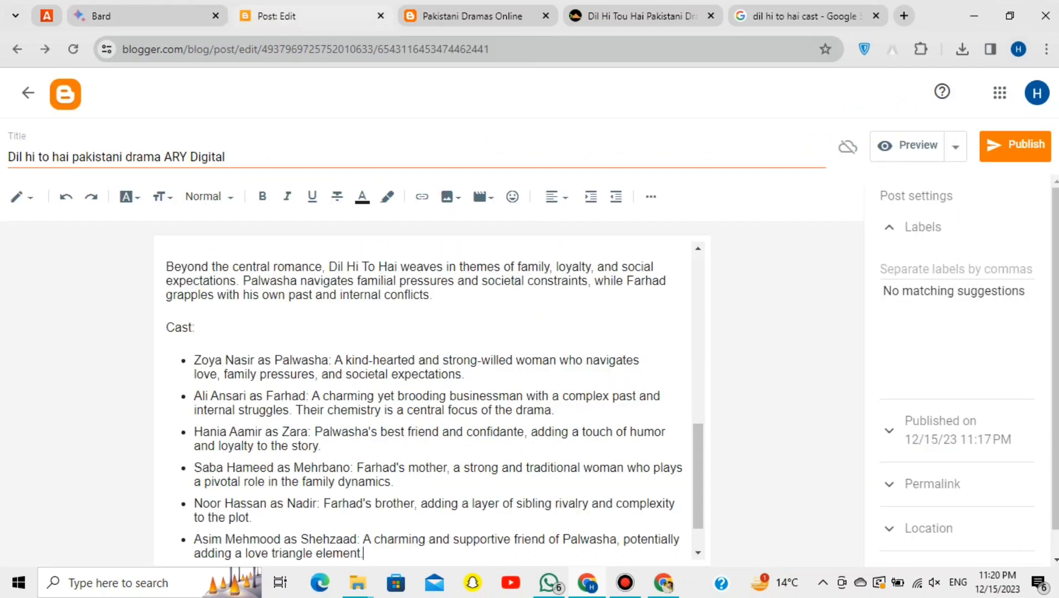
- Make the "Cast:" line in the post body bold
key("shift+Home")
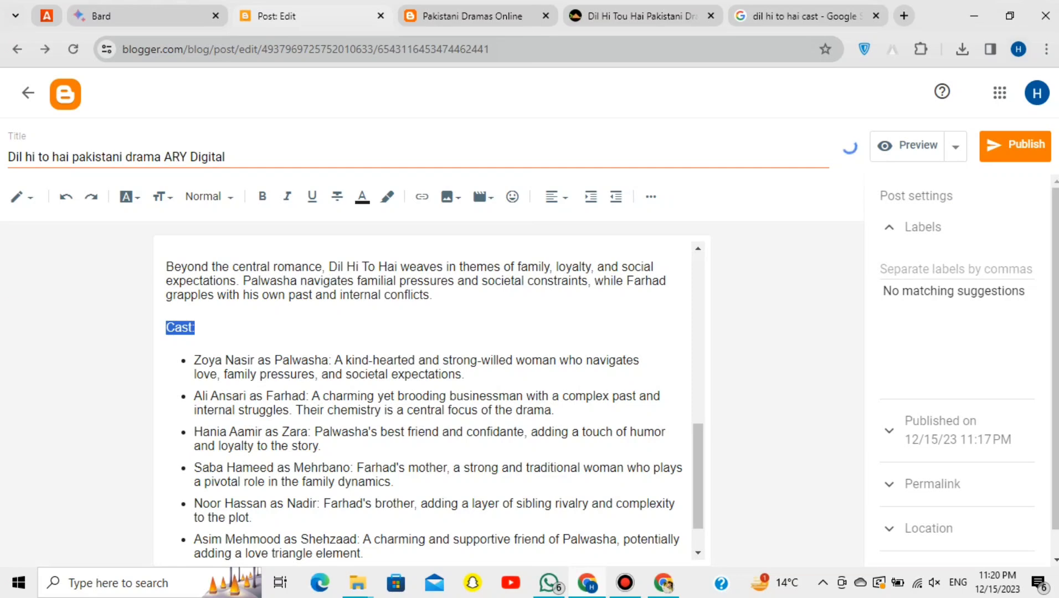
key("ctrl+b")
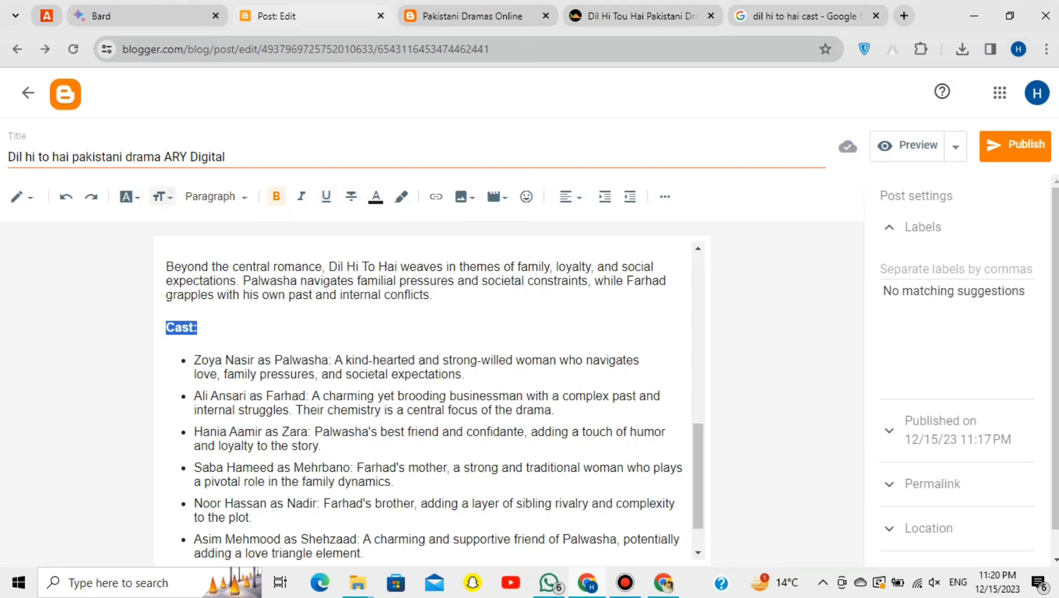
- Set the text size of the "Cast:" line to Large
left_click(129, 197)
left_click(130, 197)
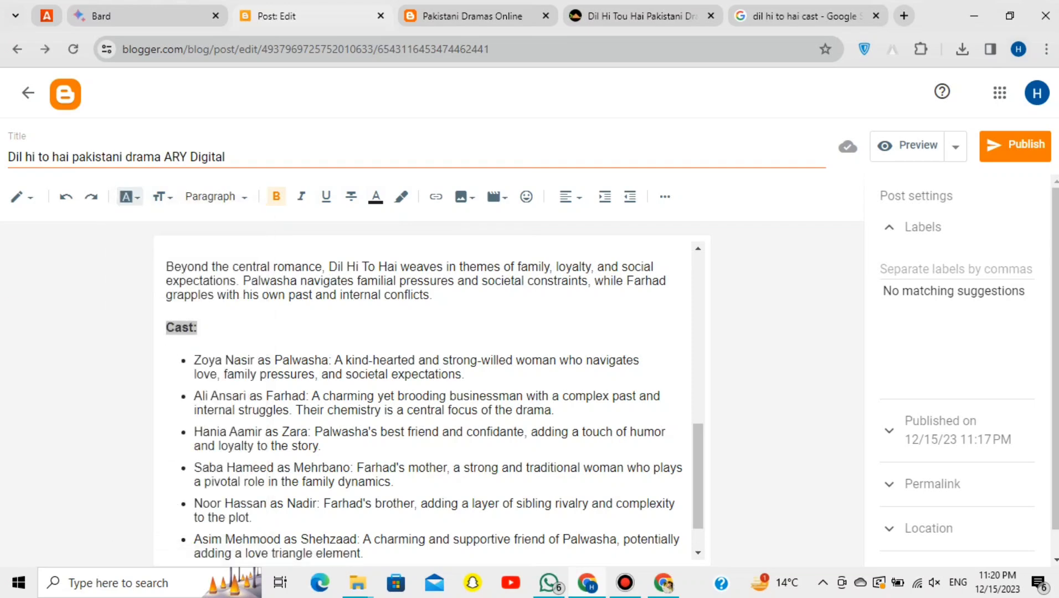
left_click(162, 197)
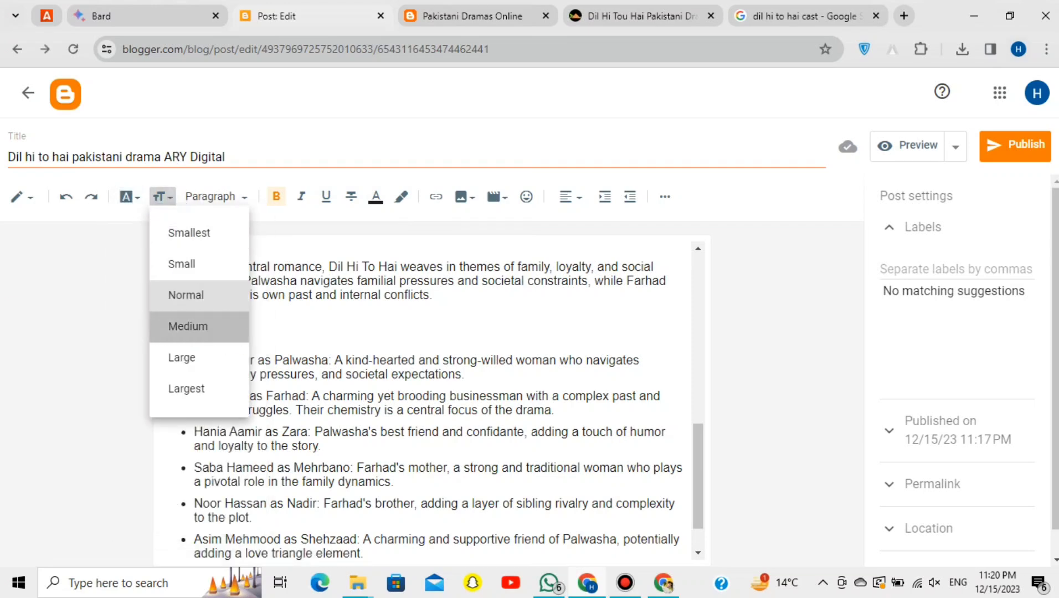
left_click(188, 326)
left_click(162, 196)
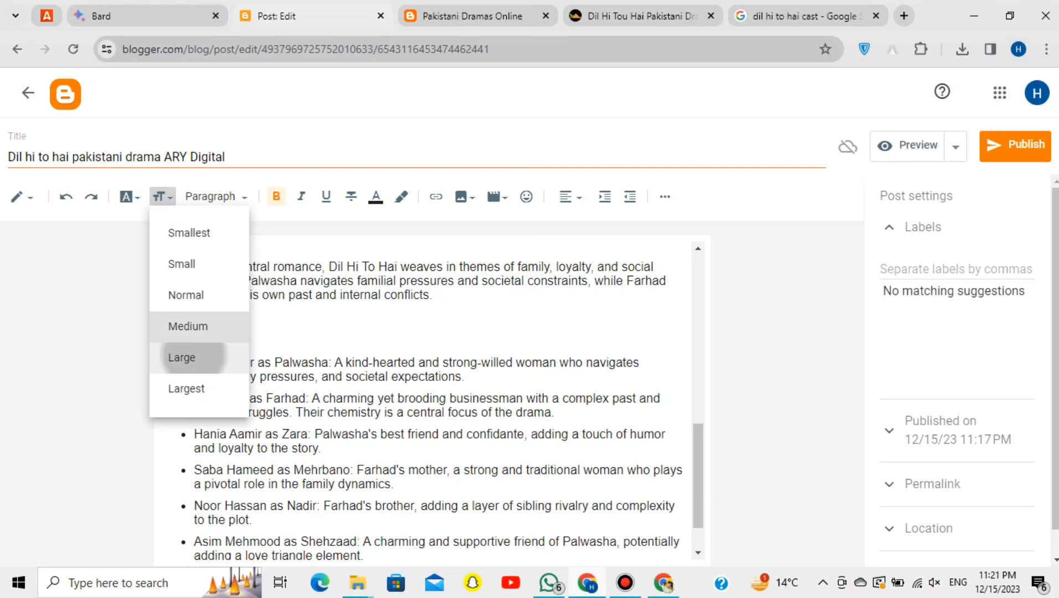
left_click(178, 354)
left_click(301, 368)
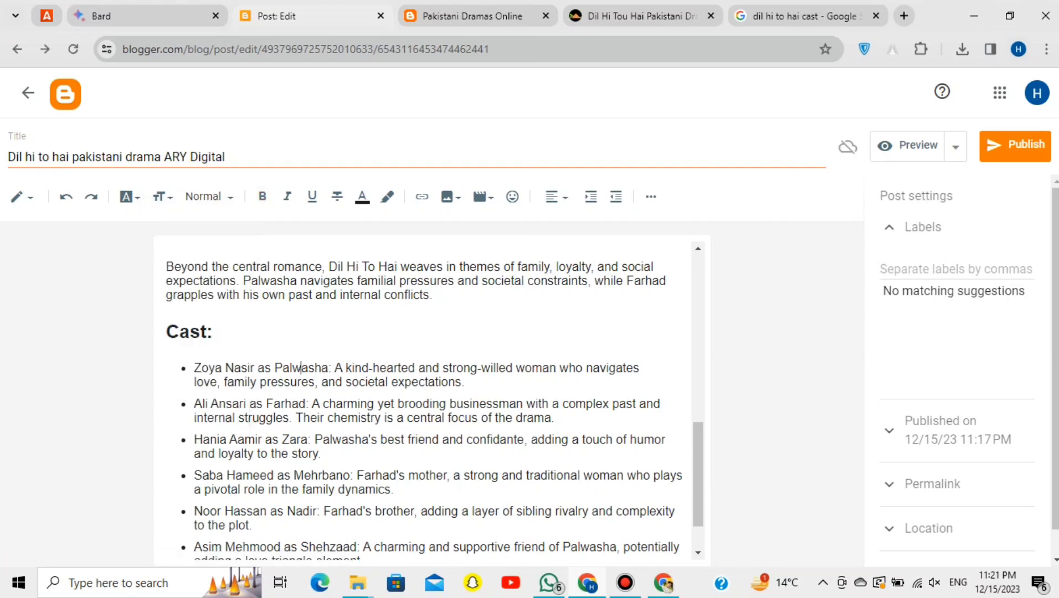
- Make "Zoya Nasir as Palwasha:" and "Ali Ansari as Farhad:" bold in the first two cast bullets
left_click_drag(332, 368, 193, 379)
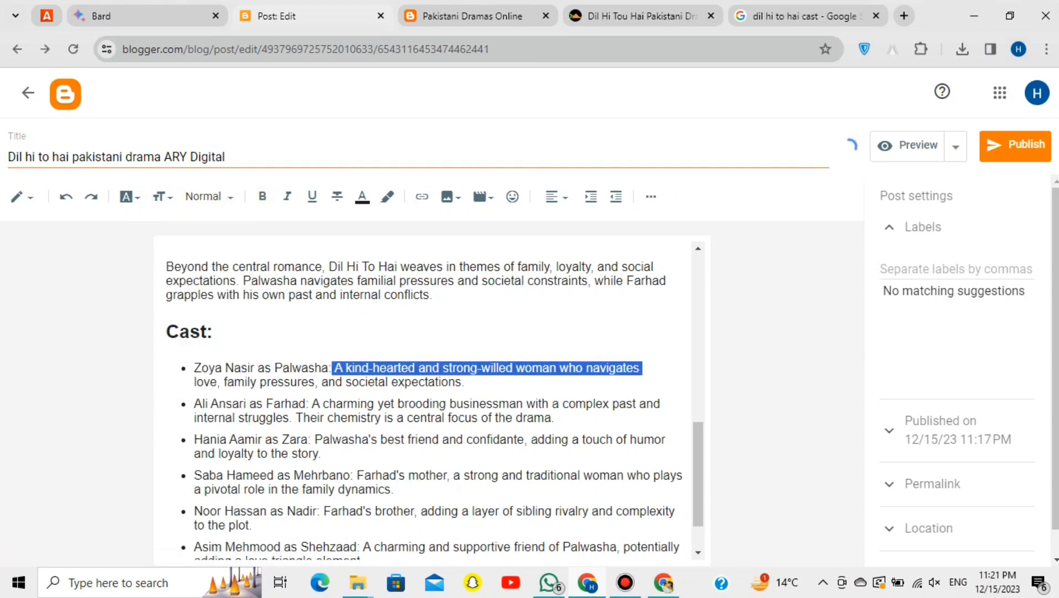
left_click(331, 367)
left_click_drag(332, 367, 194, 367)
key("ctrl+b")
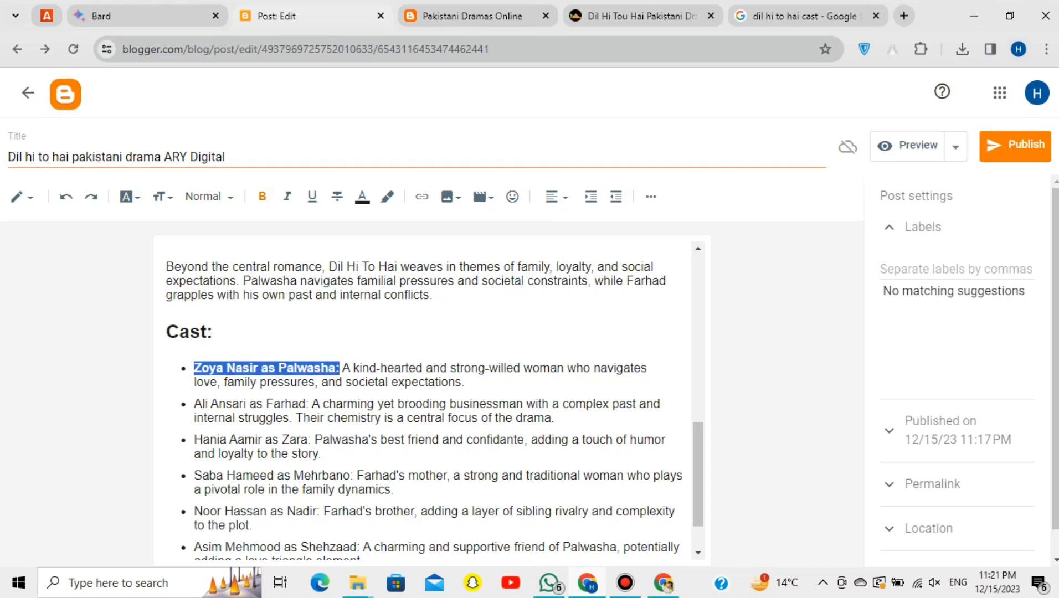
left_click_drag(317, 404, 193, 404)
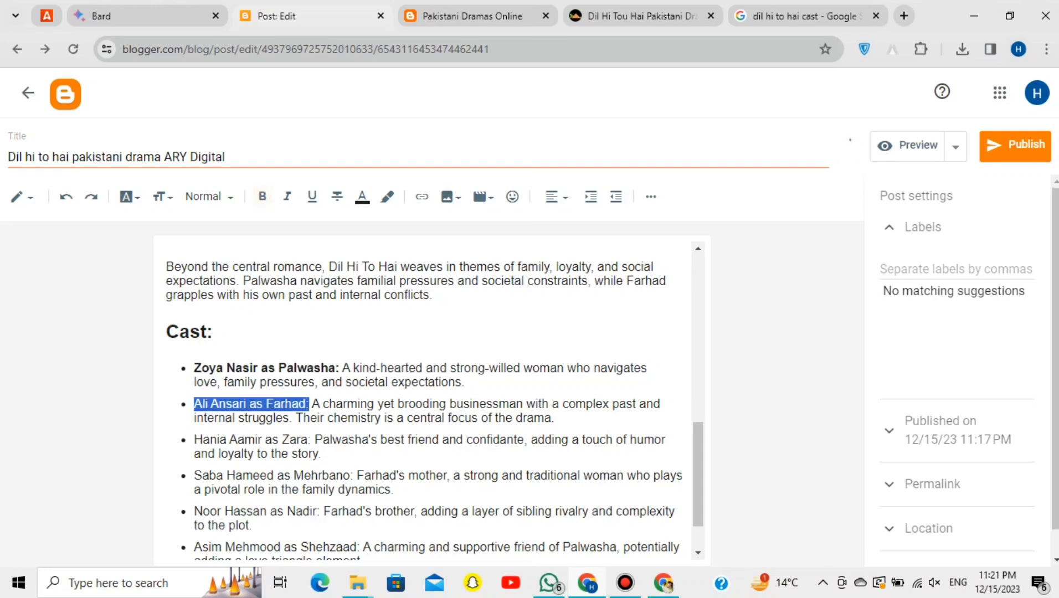
key("ctrl+b")
left_click_drag(370, 418, 375, 418)
left_click(599, 440)
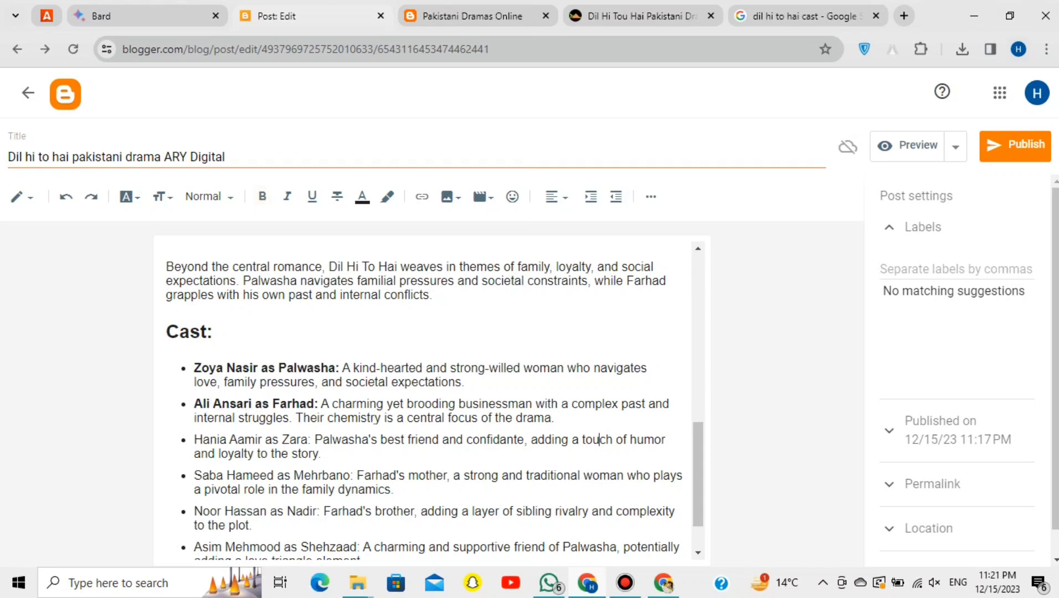
- Give the headline above the poster, ending in "Unforeseen Twists:", the Normal paragraph style and Large text size
left_click_drag(699, 476, 698, 307)
triple_click(534, 283)
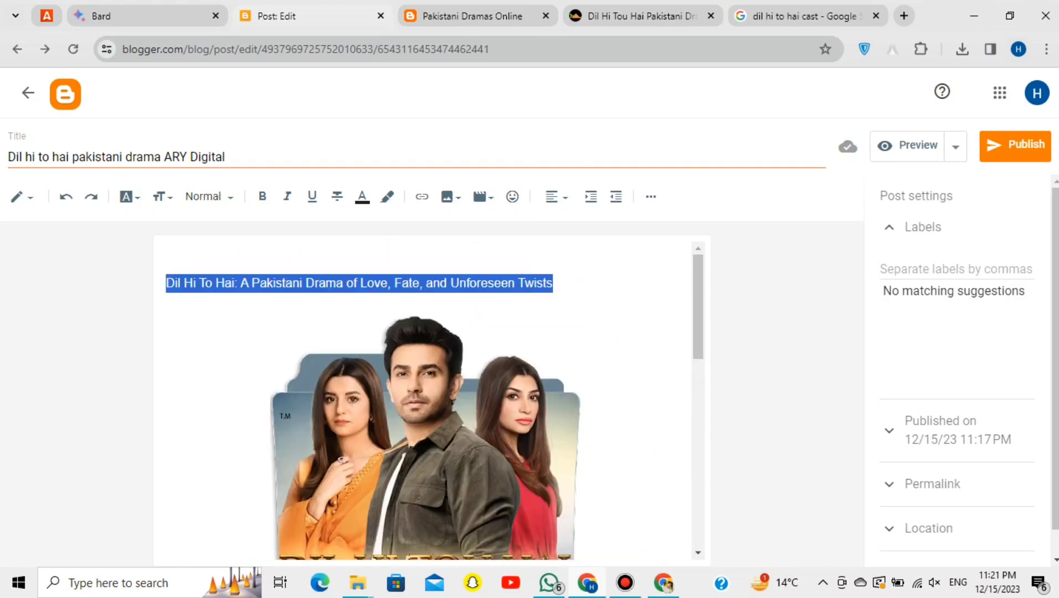
key("ctrl+z")
left_click(210, 197)
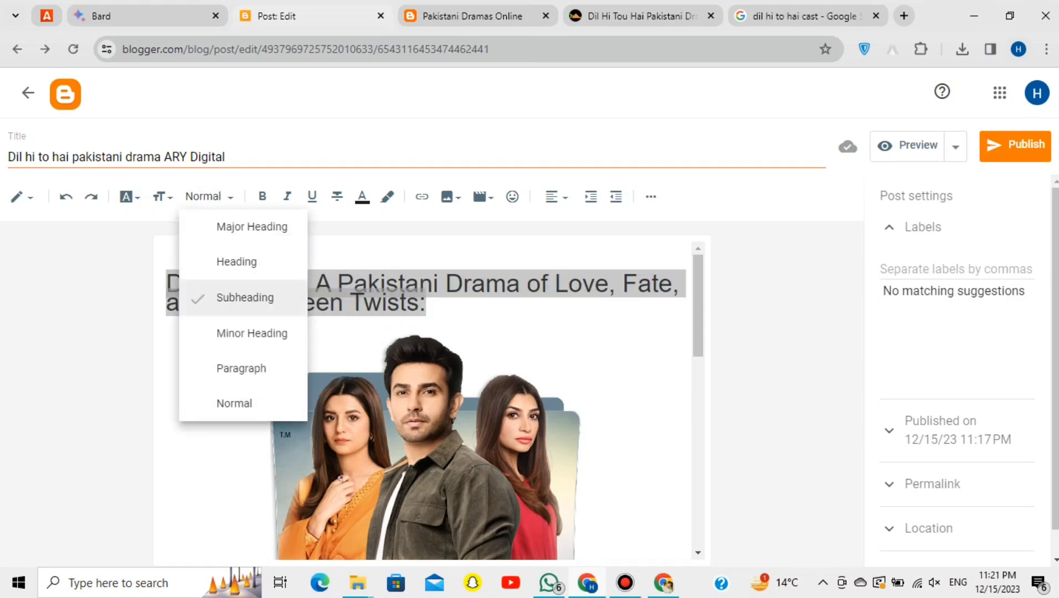
left_click(234, 404)
left_click(163, 196)
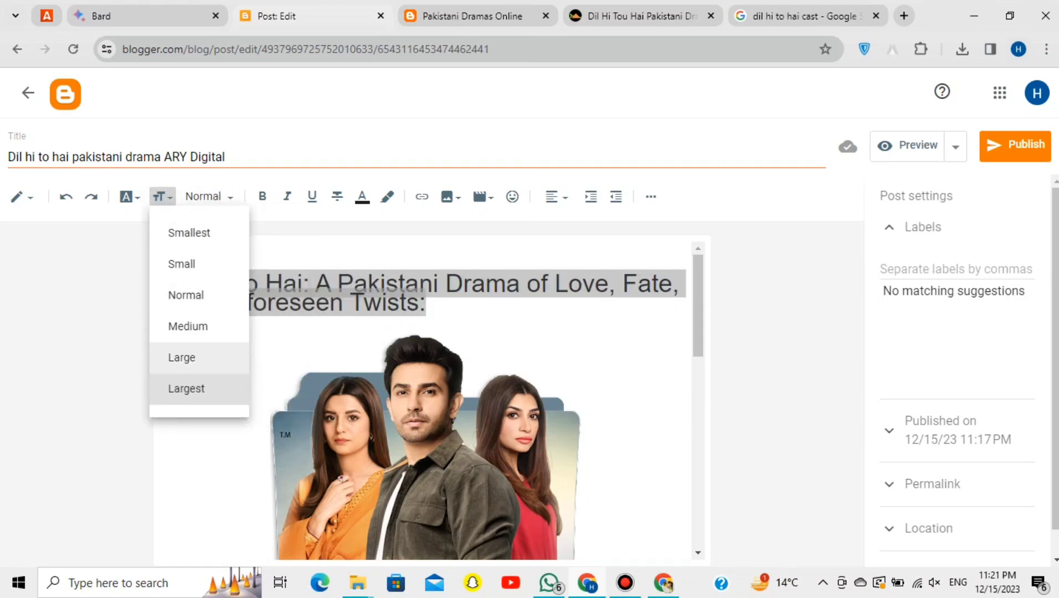
left_click(181, 357)
left_click(168, 254)
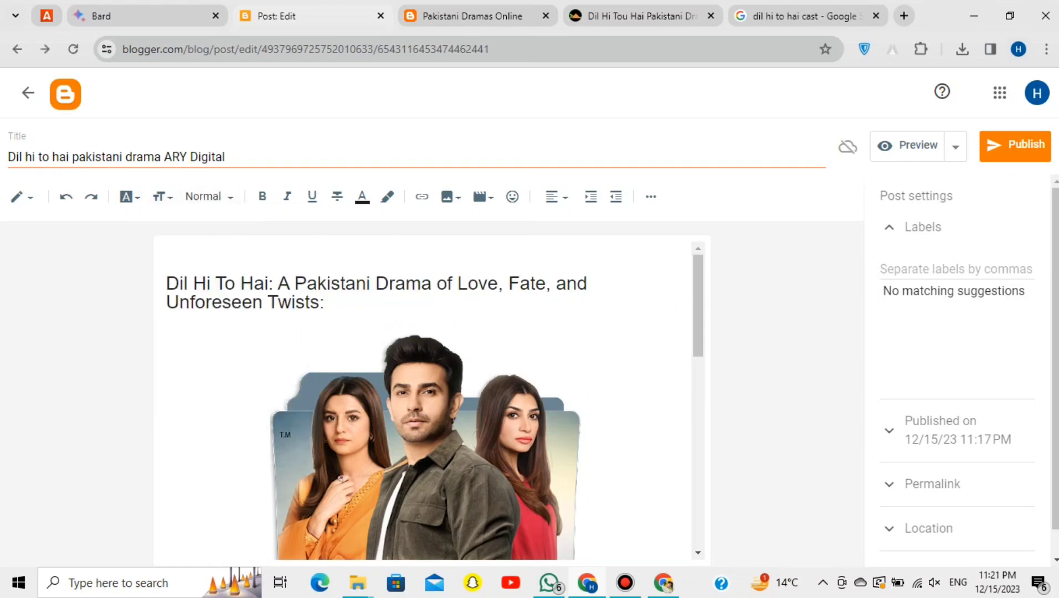
- Make the whole "Dil Hi To Hai: A Pakistani Drama of Love, Fate, and Unforeseen Twists:" headline bold
scroll(188, 269, "down", 1)
triple_click(212, 284)
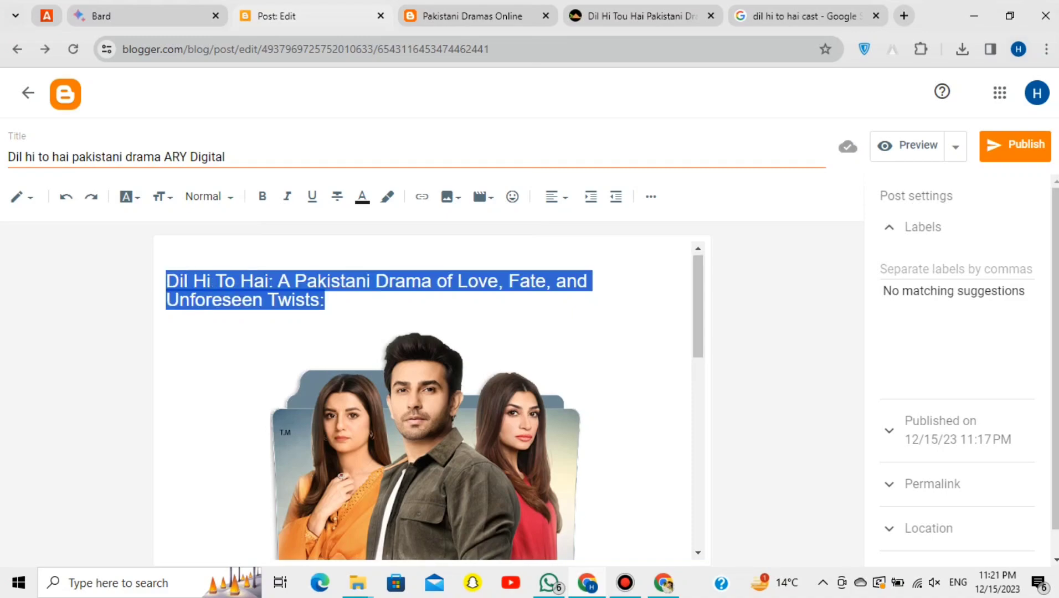
key("ctrl+b")
left_click(337, 300)
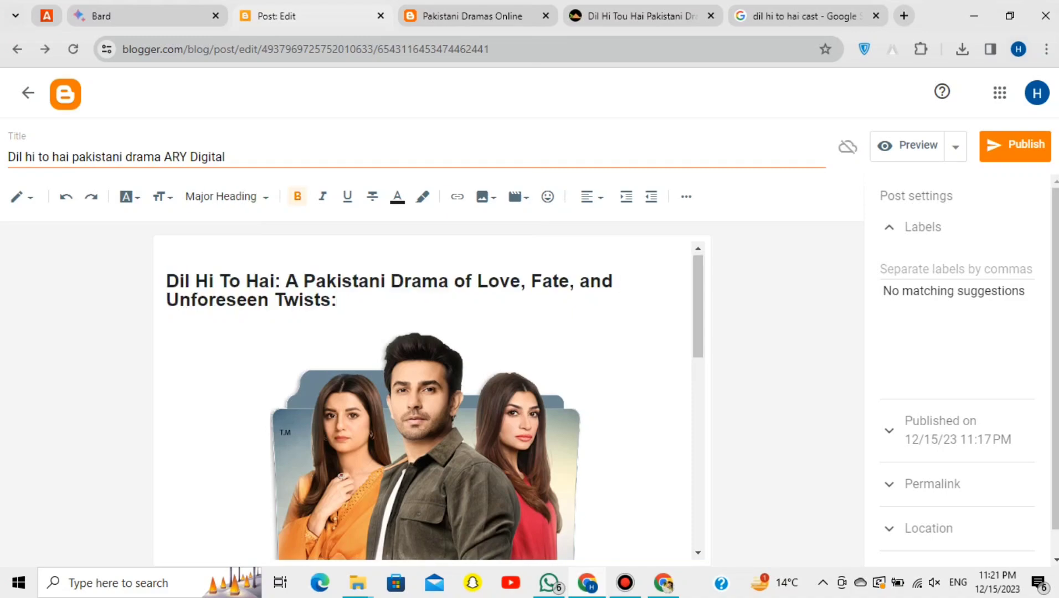
- Add a "Watch Now" line below the cast list and shift it to the middle of the page with leading spaces
scroll(424, 398, "down", 15)
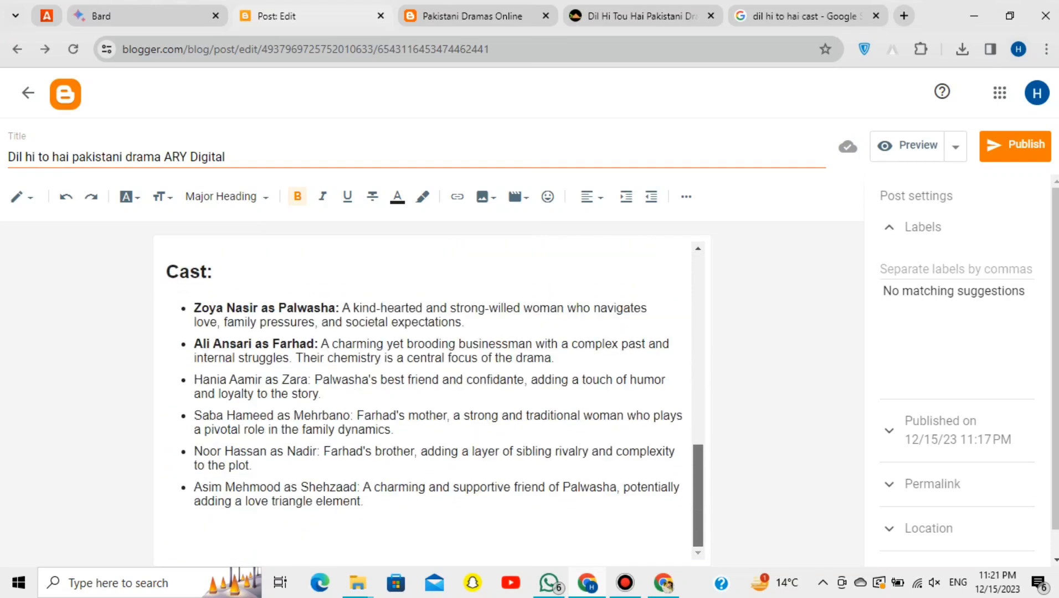
left_click(166, 534)
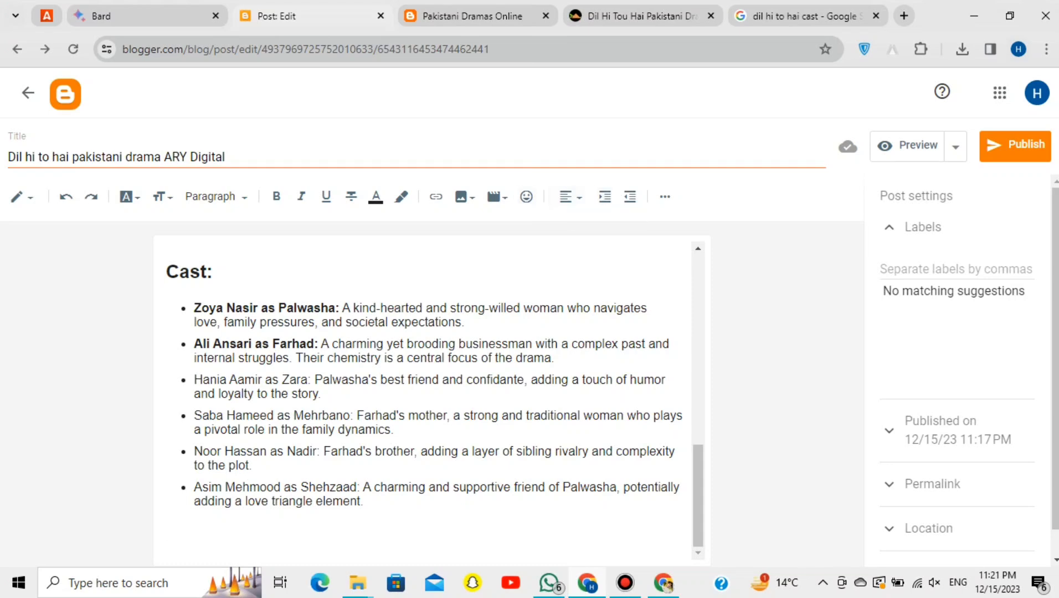
type("Watch Now")
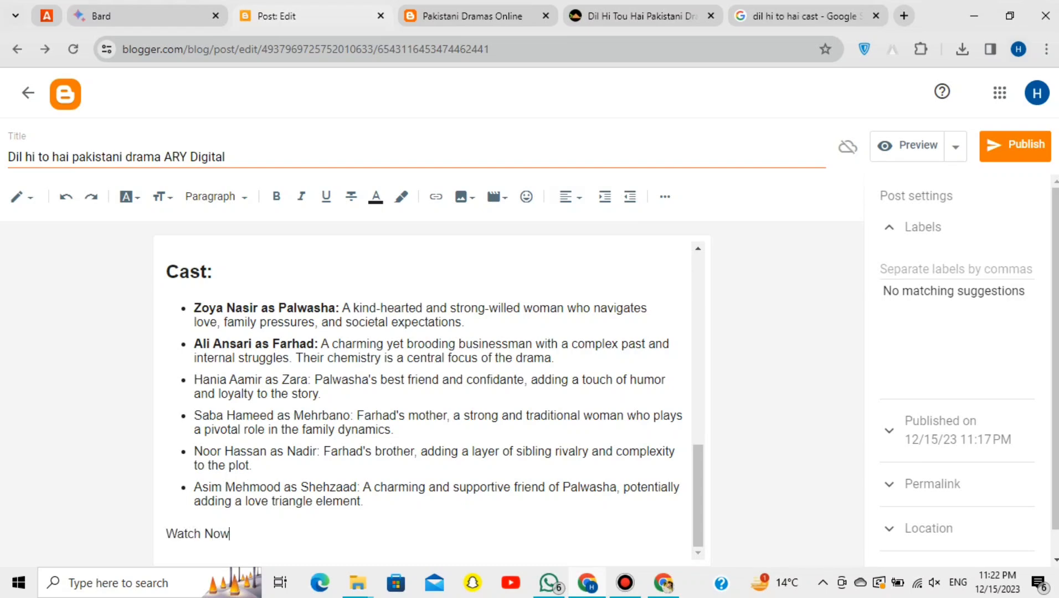
key("Home")
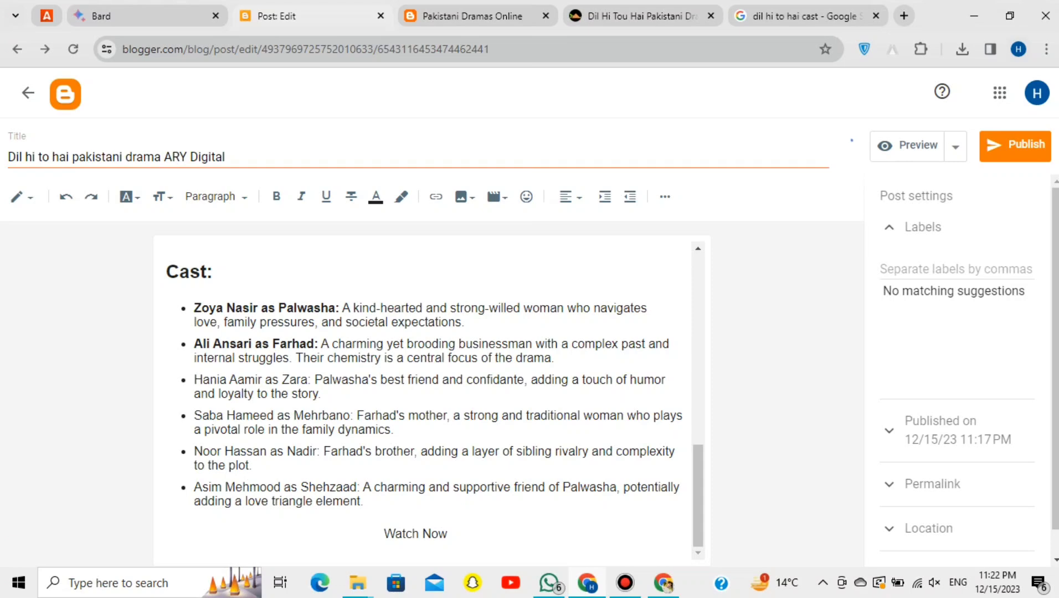
key("shift+End")
- Insert "Online" into the line below the cast list so it reads "Watch Online Now"
left_click(405, 533)
type("Online")
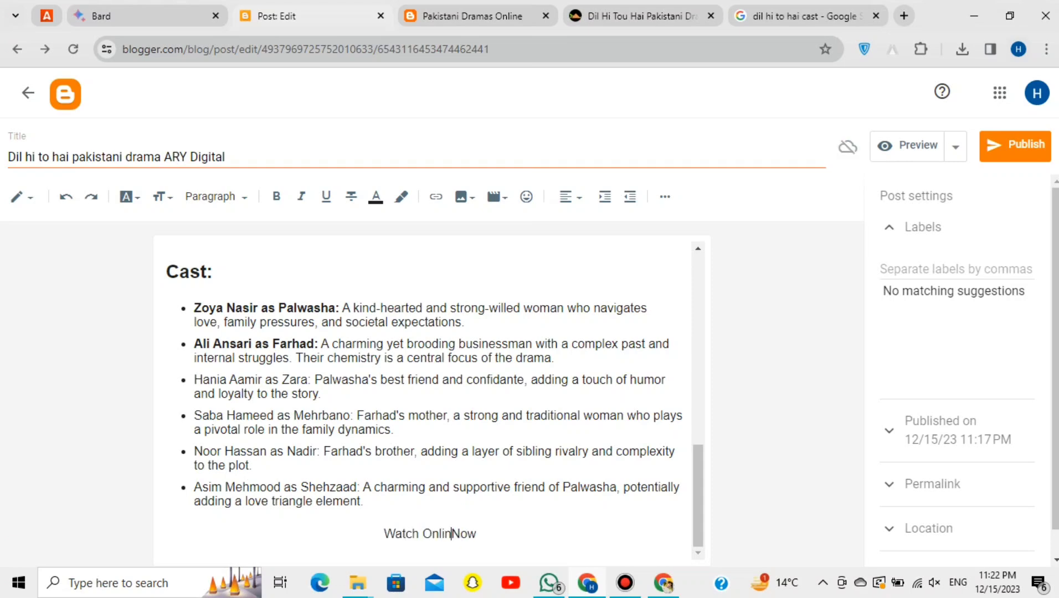
triple_click(442, 534)
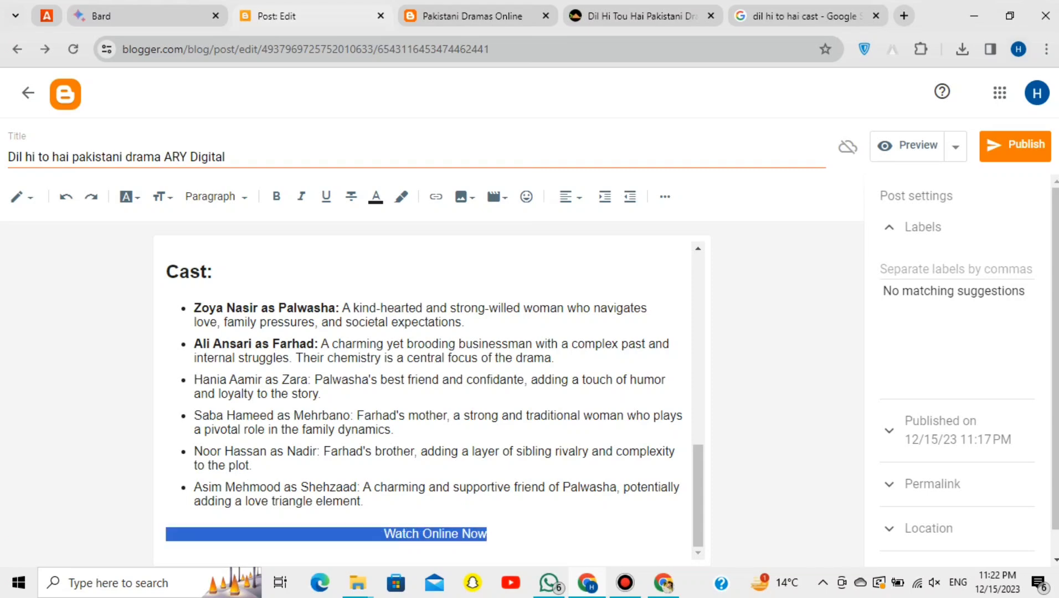
left_click(487, 533)
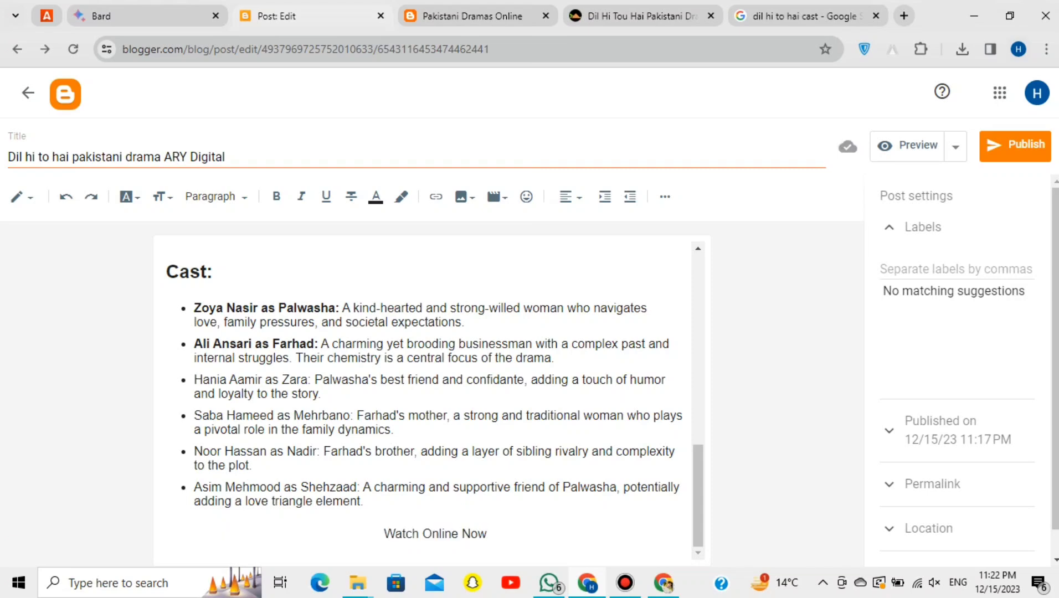
- Replace "Watch" with "Download" in the line below the cast list
left_click_drag(486, 534, 384, 534)
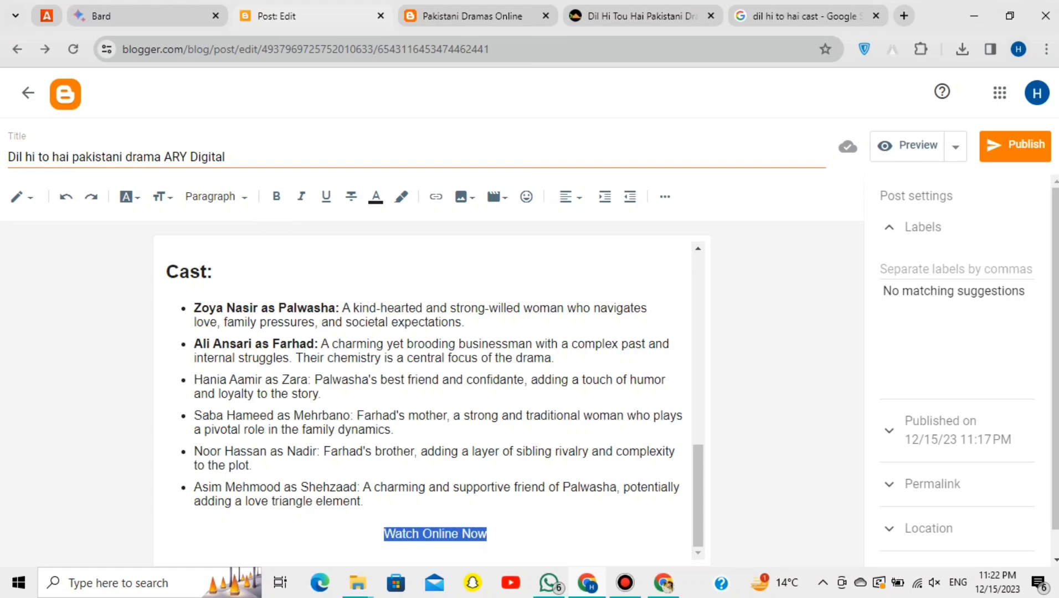
left_click(487, 534)
double_click(419, 534)
type("Download")
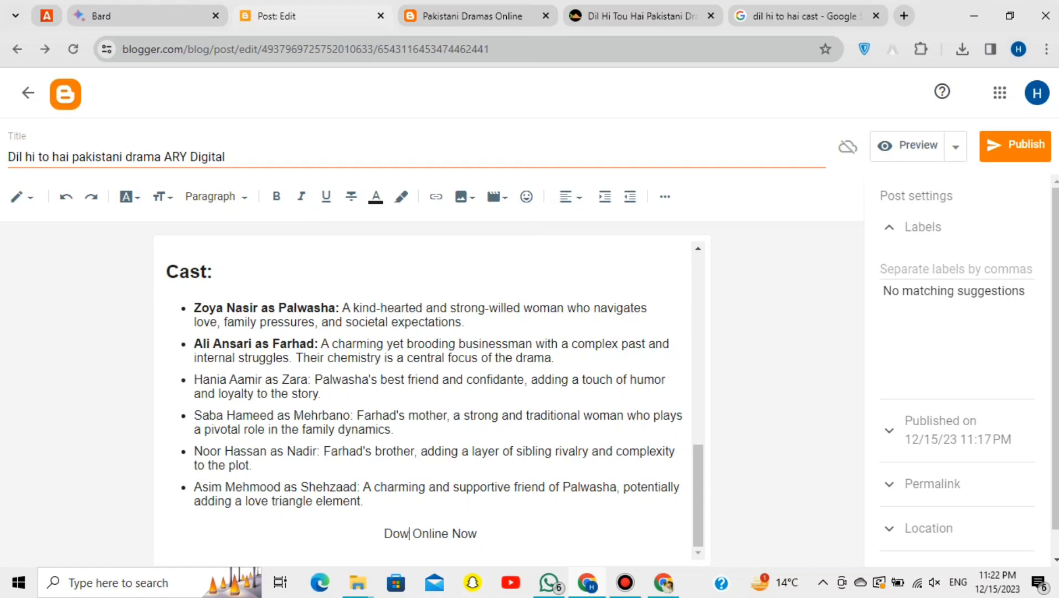
- Set the font of the "Download Online Now" line to Trebuchet
left_click_drag(380, 533, 507, 534)
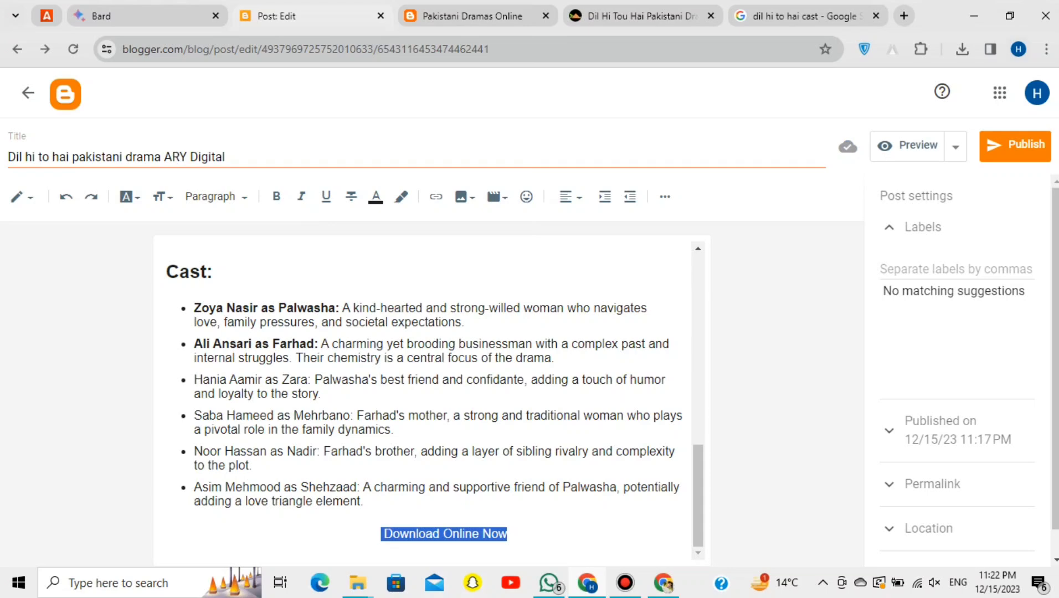
left_click(163, 196)
left_click(162, 197)
left_click(129, 196)
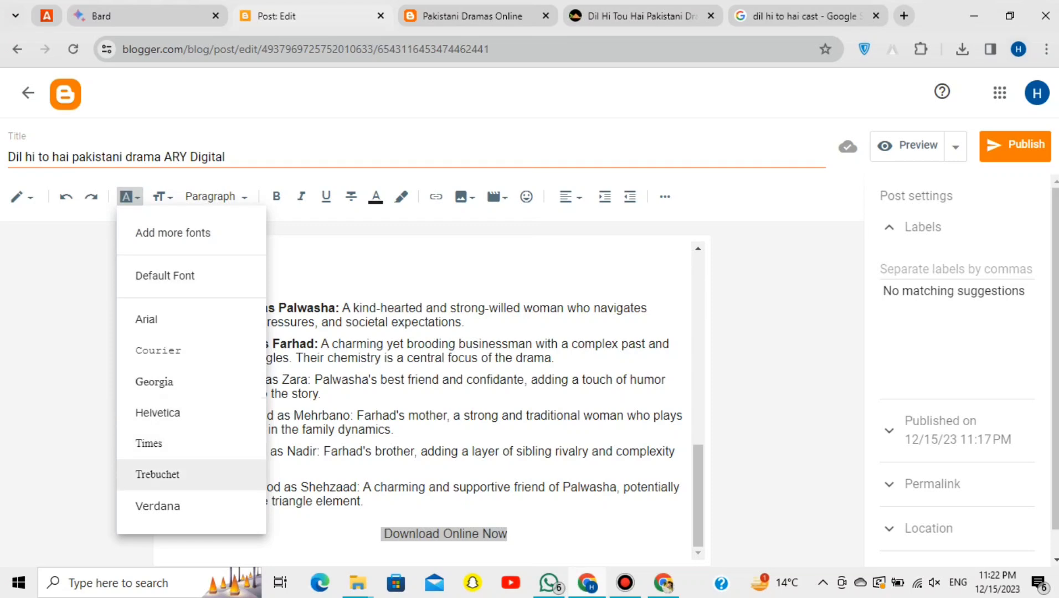
left_click(158, 474)
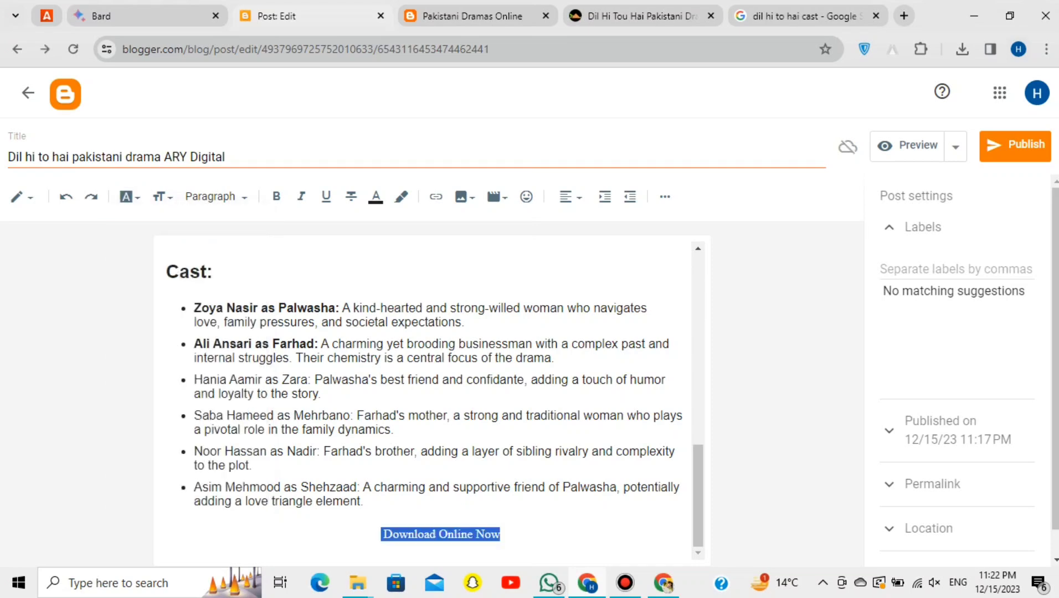
- Enlarge the "Download Online Now" line to the Largest text size
left_click(163, 196)
left_click(177, 354)
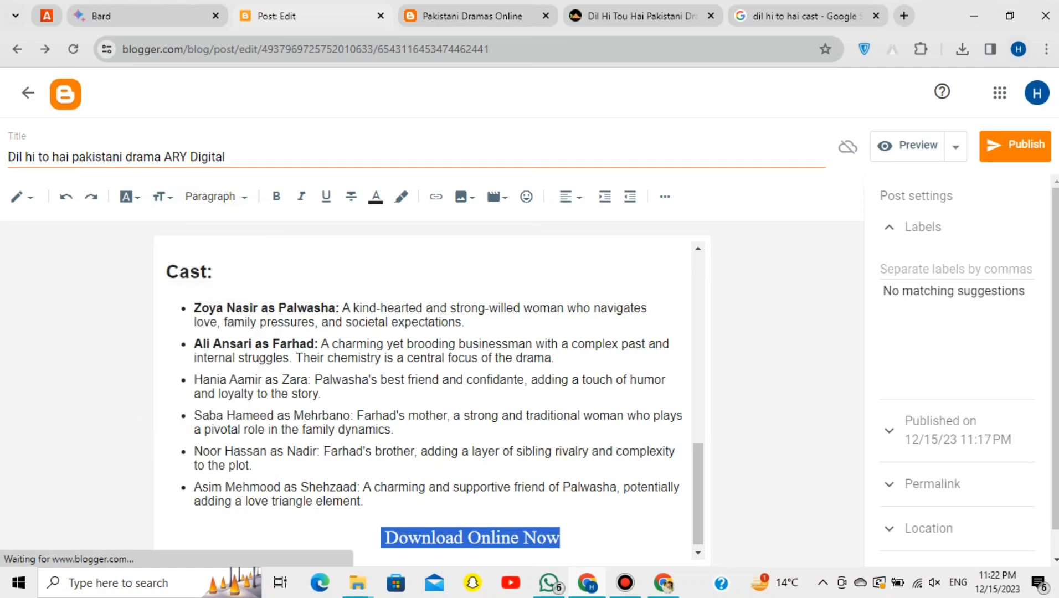
left_click(162, 197)
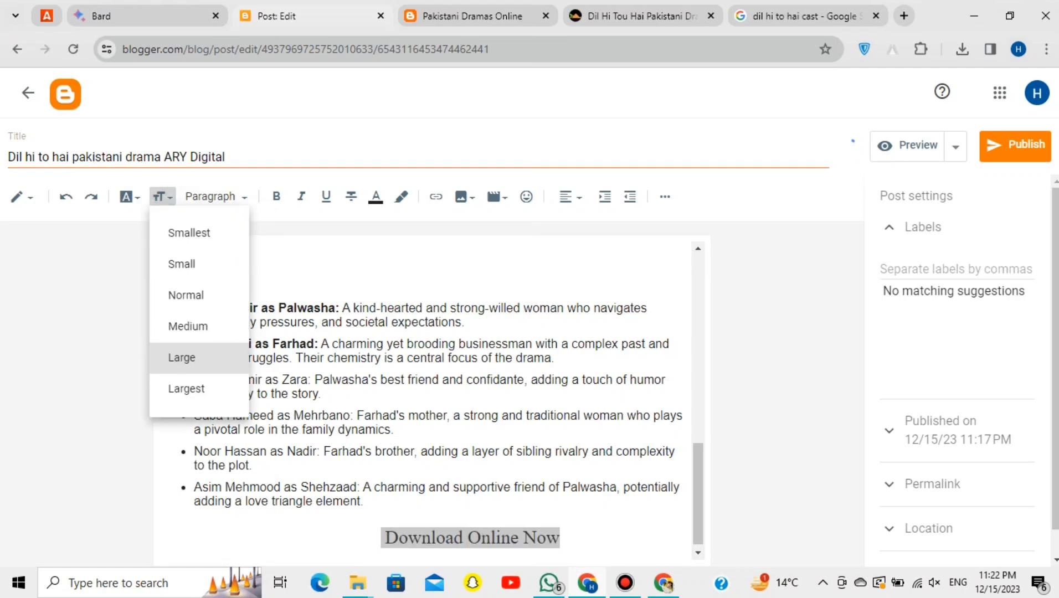
left_click(177, 386)
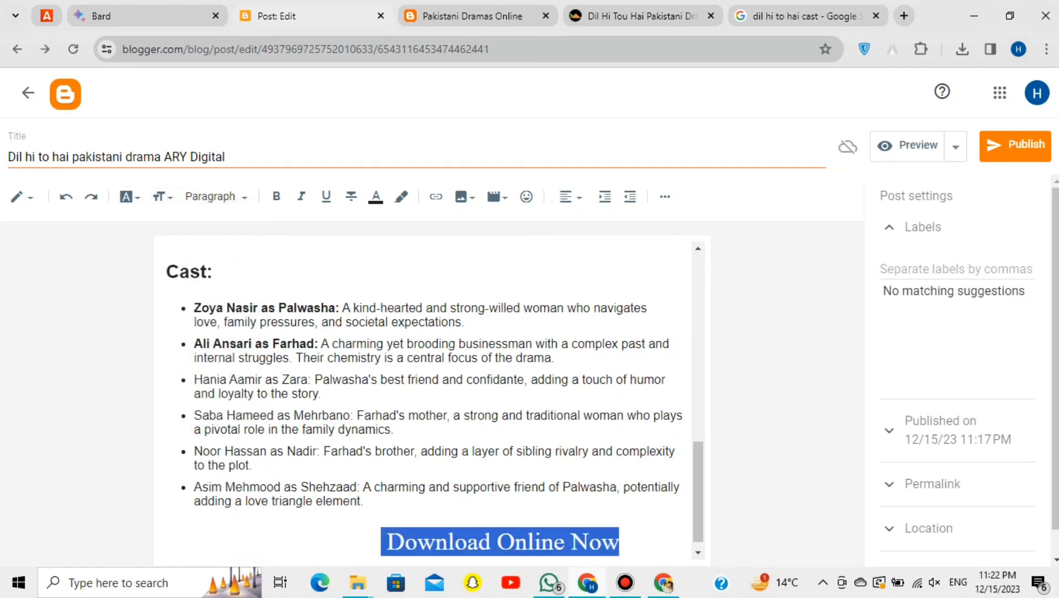
left_click(252, 465)
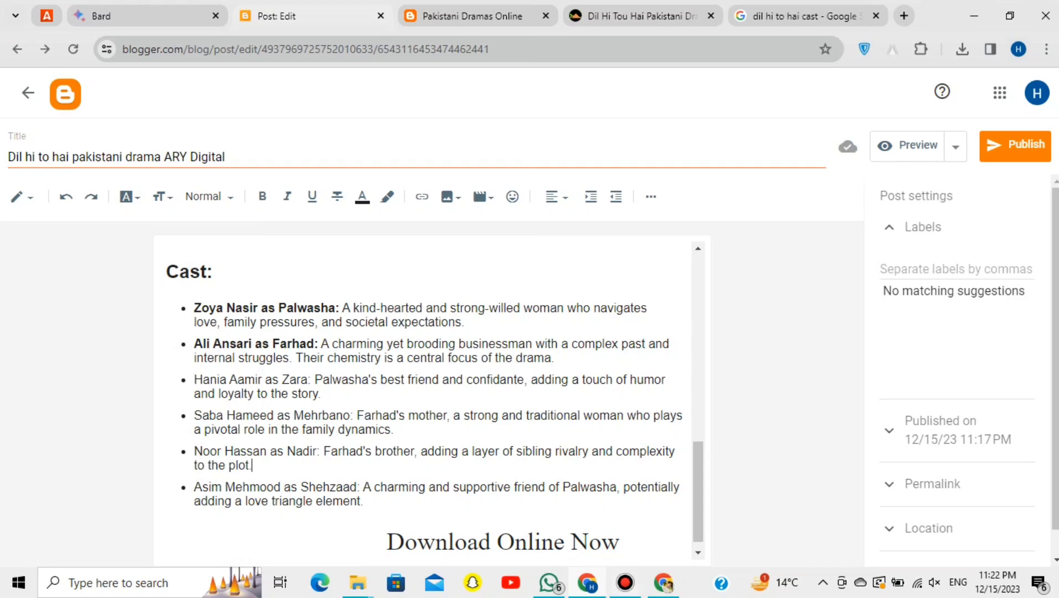
- Delete enough leading spaces before "Download Online Now" to bring the enlarged line back to the middle of the page
left_click(386, 543)
key("BackSpace")
key("BackSpace")
key("BackSpace")
key("BackSpace")
key("BackSpace")
key("BackSpace")
key("BackSpace")
key("BackSpace")
key("BackSpace")
key("BackSpace")
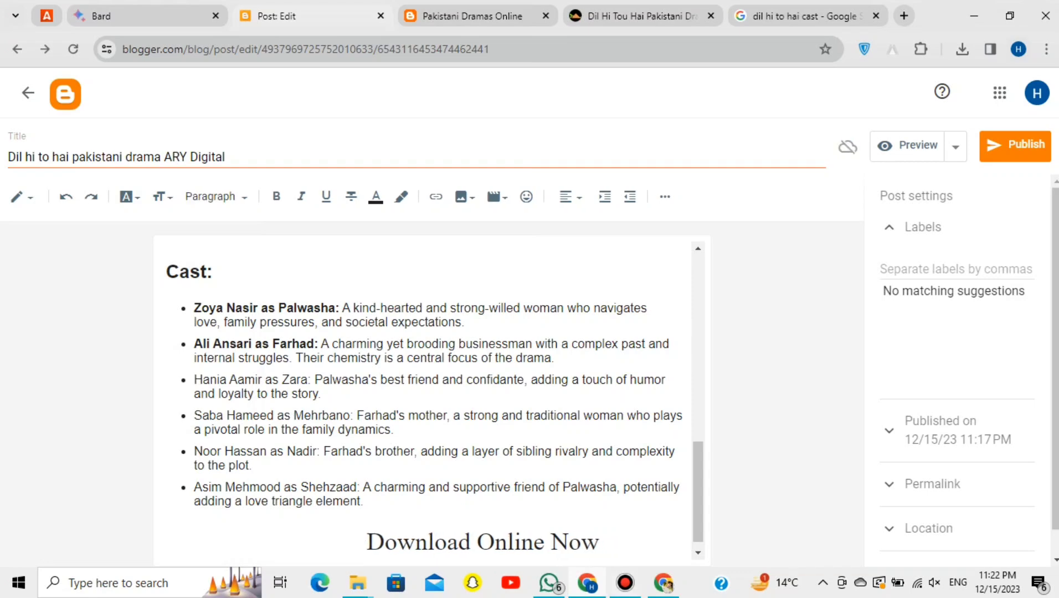
key("BackSpace")
key("BackSpace")
key("BackSpace")
key("BackSpace")
key("BackSpace")
key("BackSpace")
key("BackSpace")
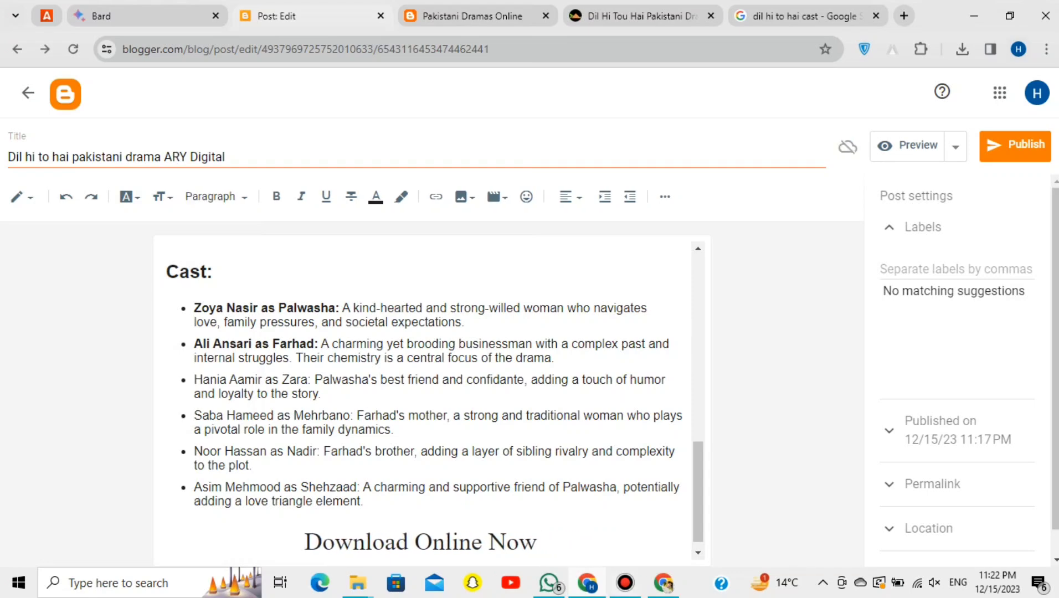
- Add an empty line below "Download Online Now" at the end of the post
scroll(432, 400, "down", 1)
left_click(538, 527)
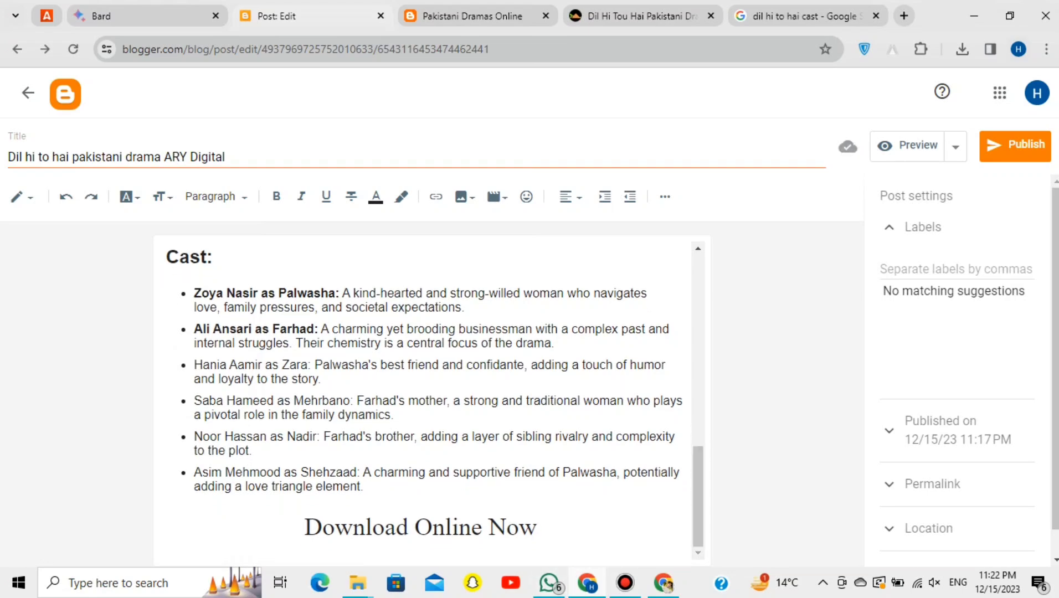
key("Return")
key("Return")
key("Return")
key("BackSpace")
key("BackSpace")
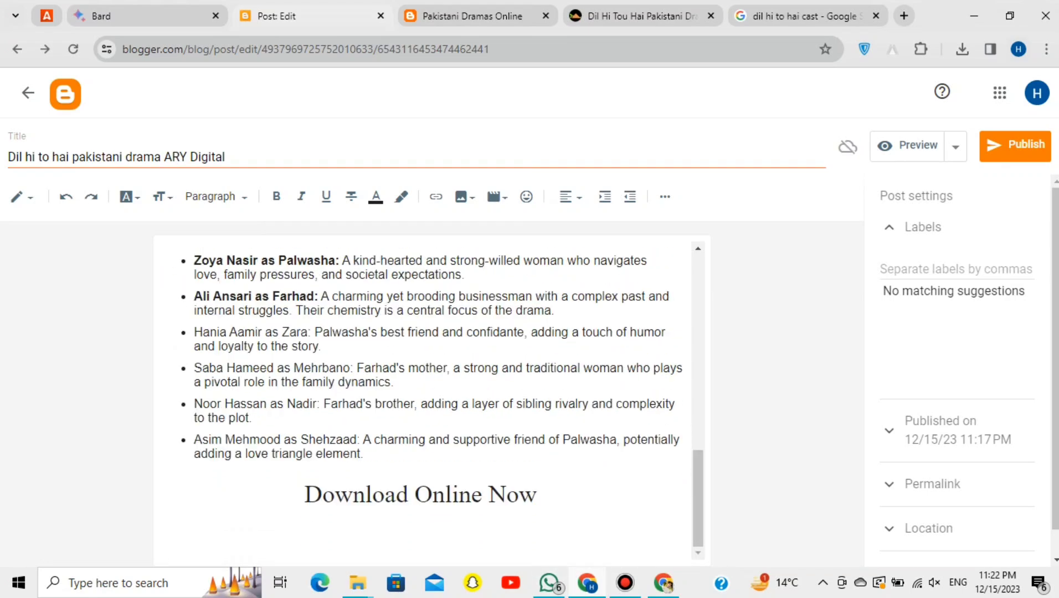
- Switch to the Bard chat and ask it to "write its story in own words"
left_click(95, 21)
left_click(610, 299)
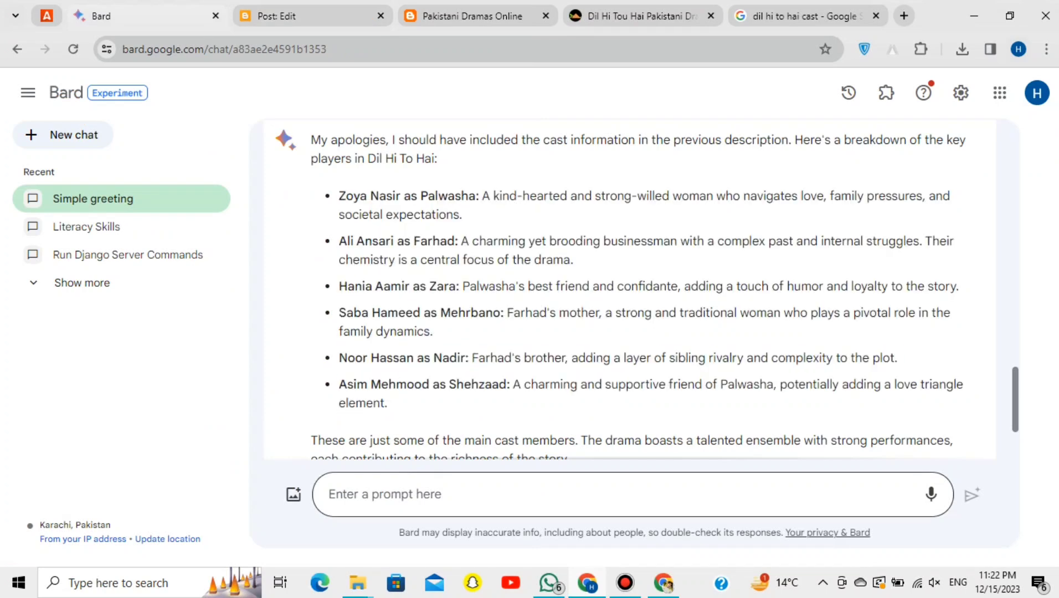
left_click(609, 494)
type("write ")
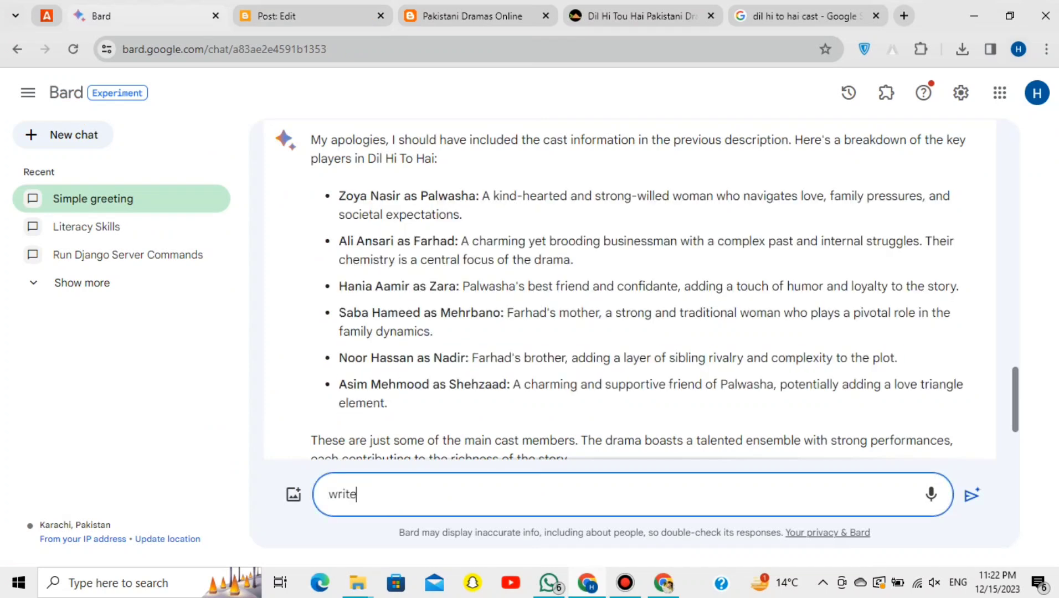
type("its story in own words")
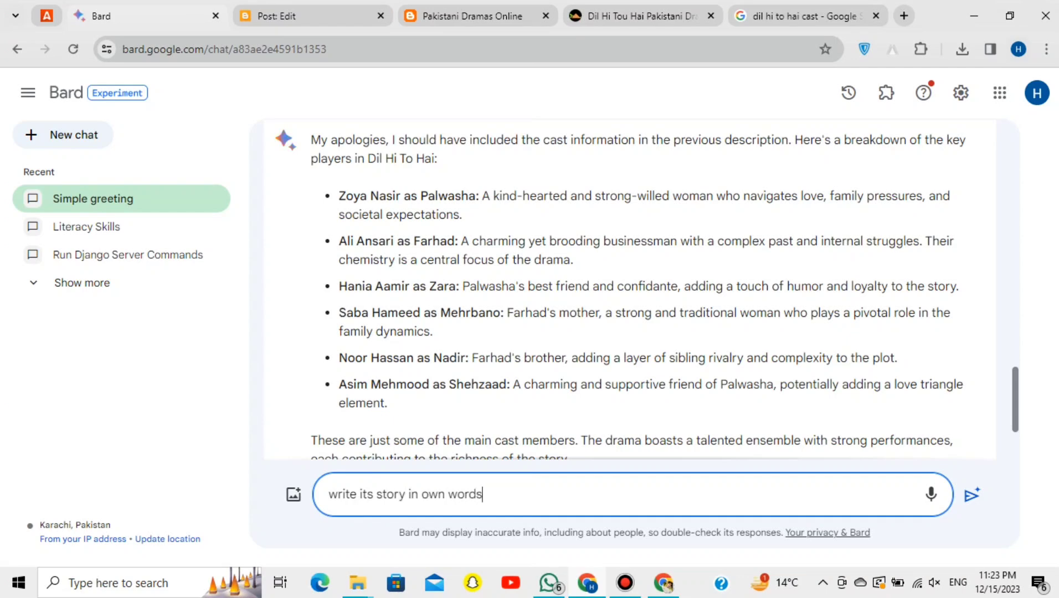
key("Return")
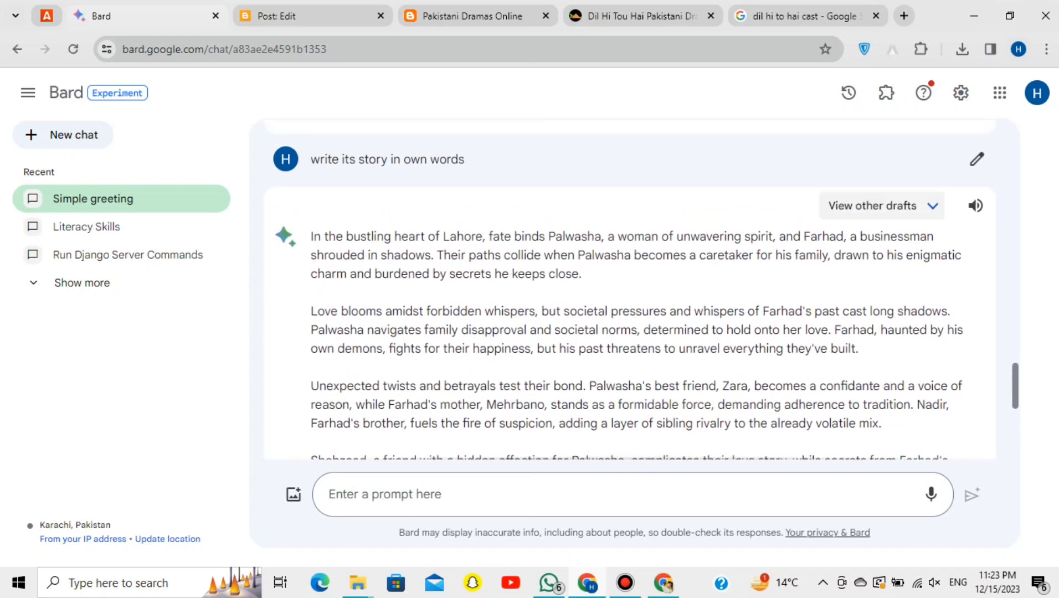
- Copy the first three paragraphs of the generated story and return to the Blogger post
left_click_drag(311, 236, 880, 423)
key("ctrl+c")
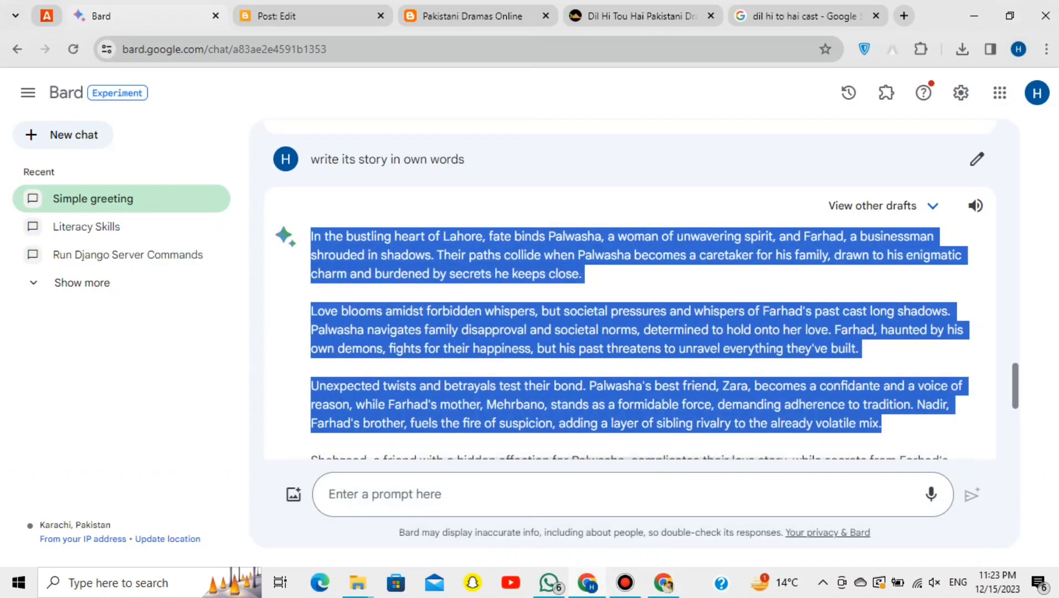
key("ctrl+Tab")
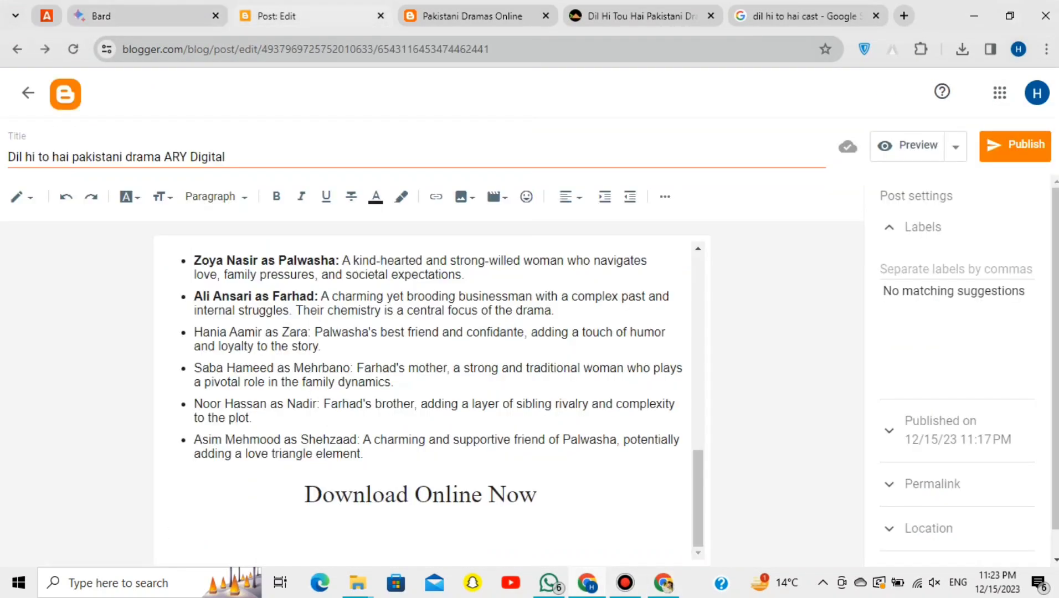
- Write the heading "Dil hi to hai Story:" on the empty line below "Download Online Now"
type("Sr")
type("ory")
type(":")
type("Dil hi")
type(" to hai")
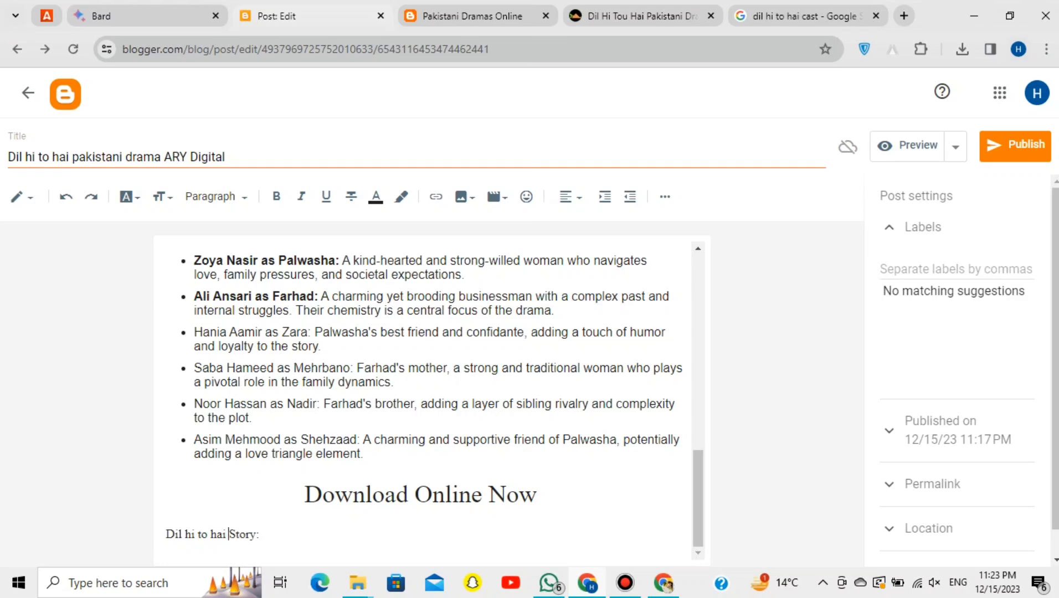
- Format the "Dil hi to hai Story:" heading in Large text size and bold
left_click_drag(259, 535, 166, 535)
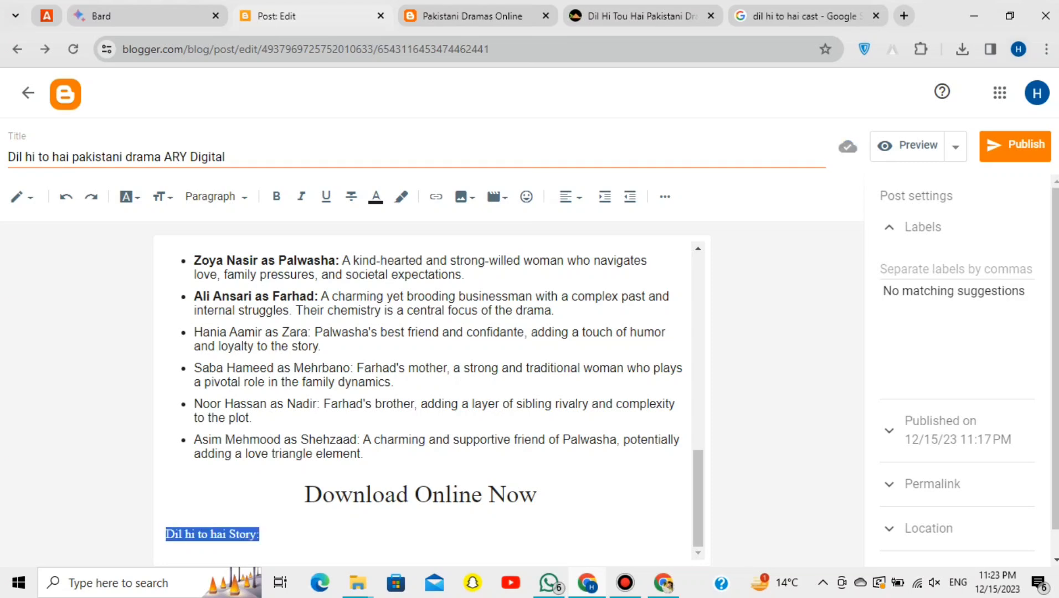
left_click(161, 197)
left_click(177, 356)
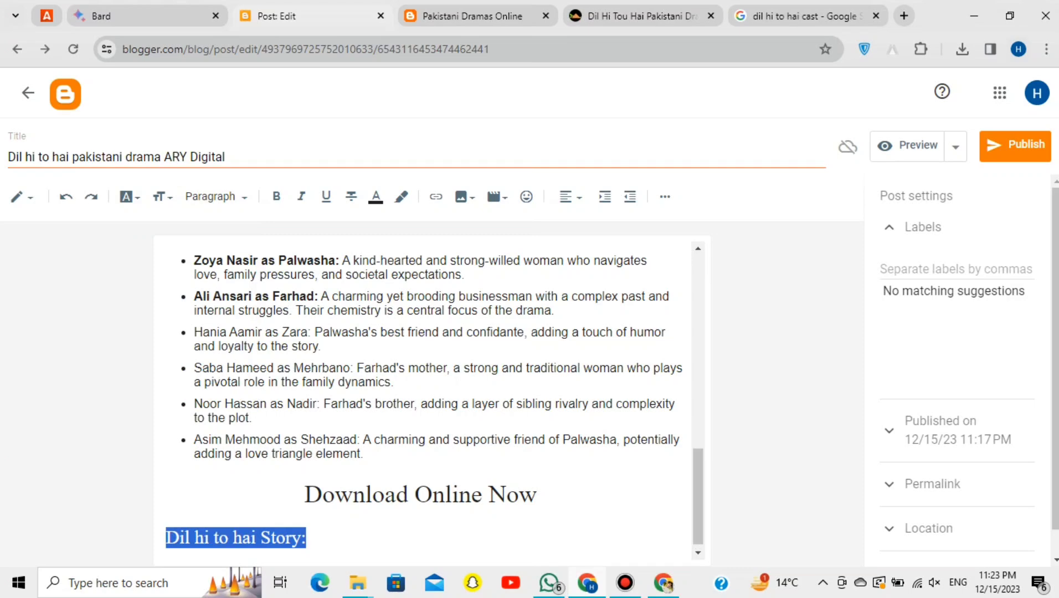
key("ctrl+b")
- Paste the copied story paragraphs below the story heading and remove the extra empty lines between them
key("End")
key("Return")
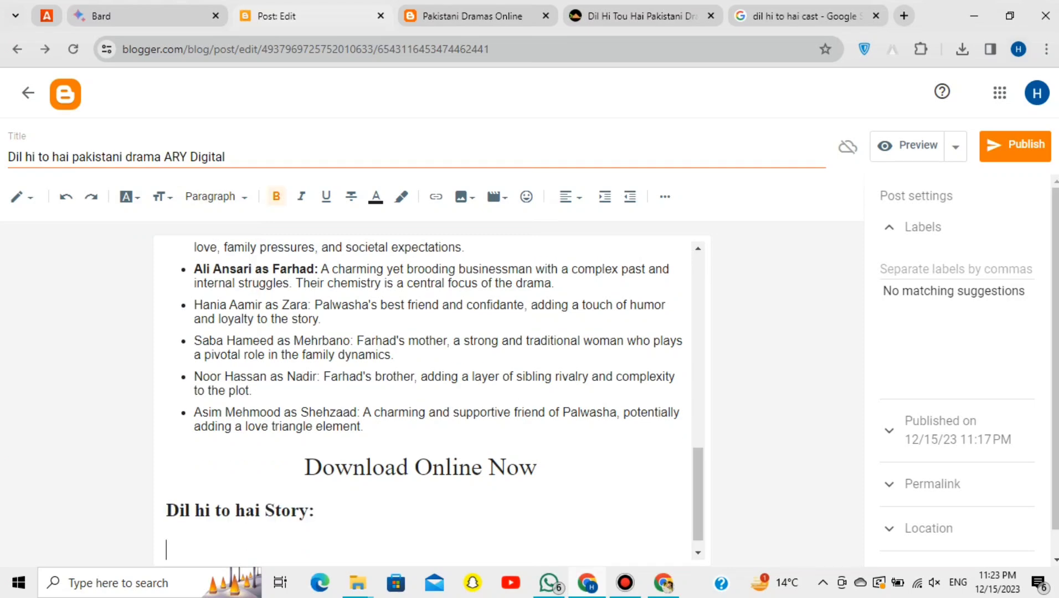
key("ctrl+v")
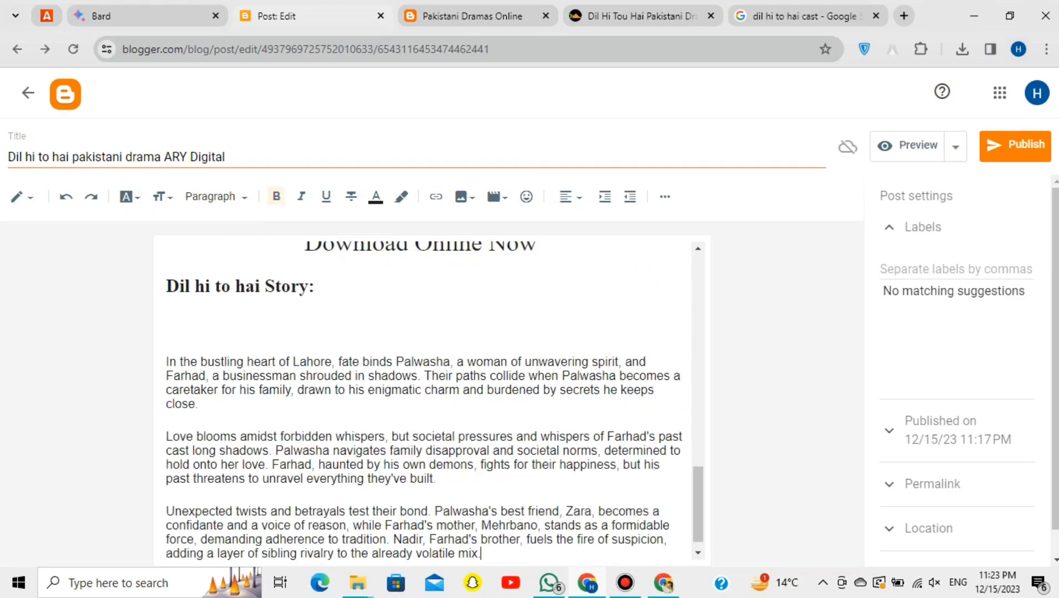
key("BackSpace")
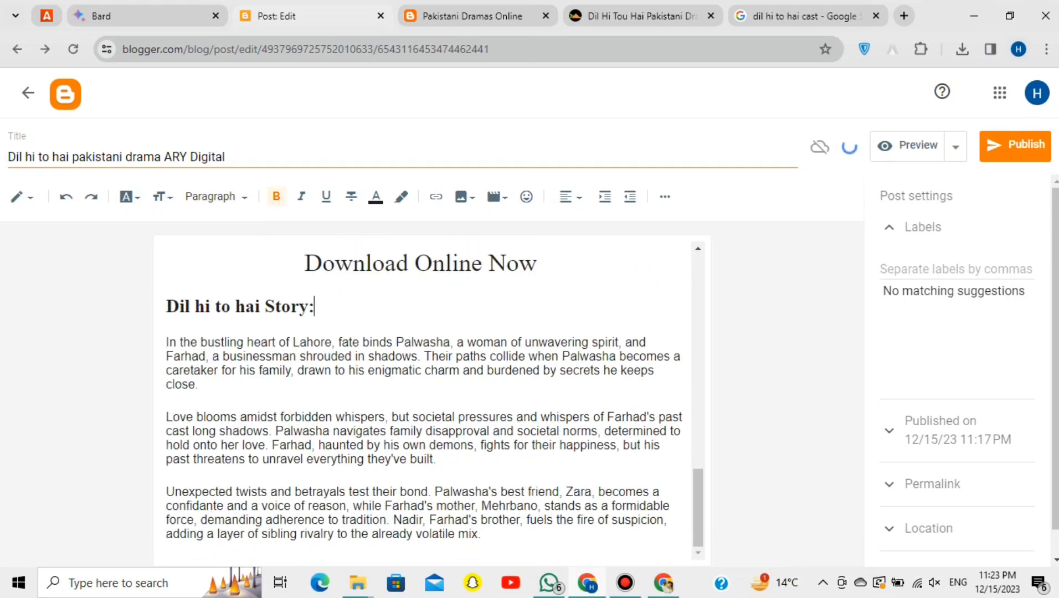
- Add the line "Watch Here Full Drama Now" below the story and move it to the middle with leading spaces
key("ctrl+End")
key("Return")
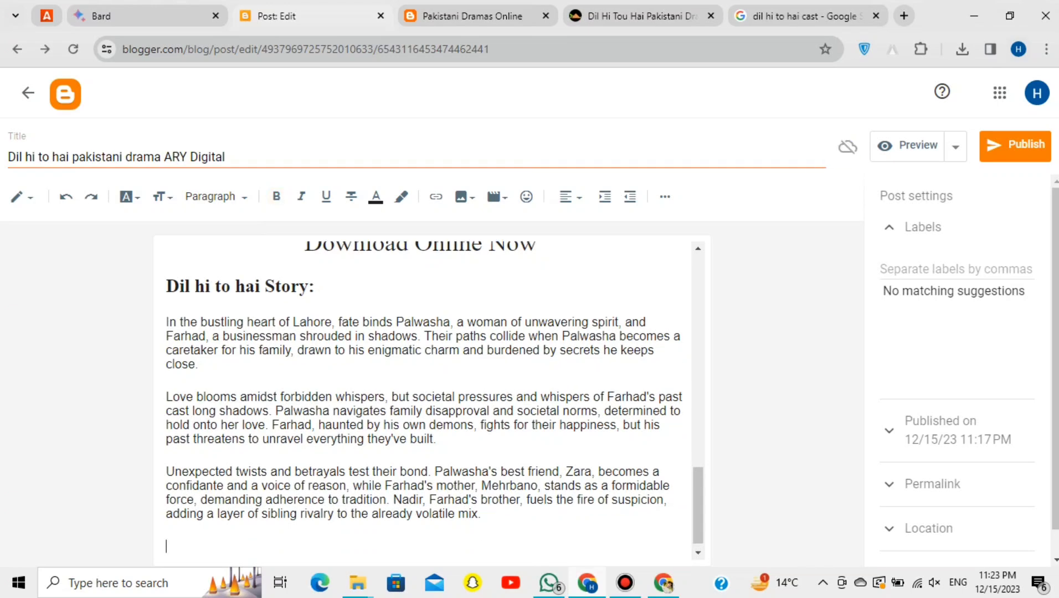
type("Watch Full Drama Now")
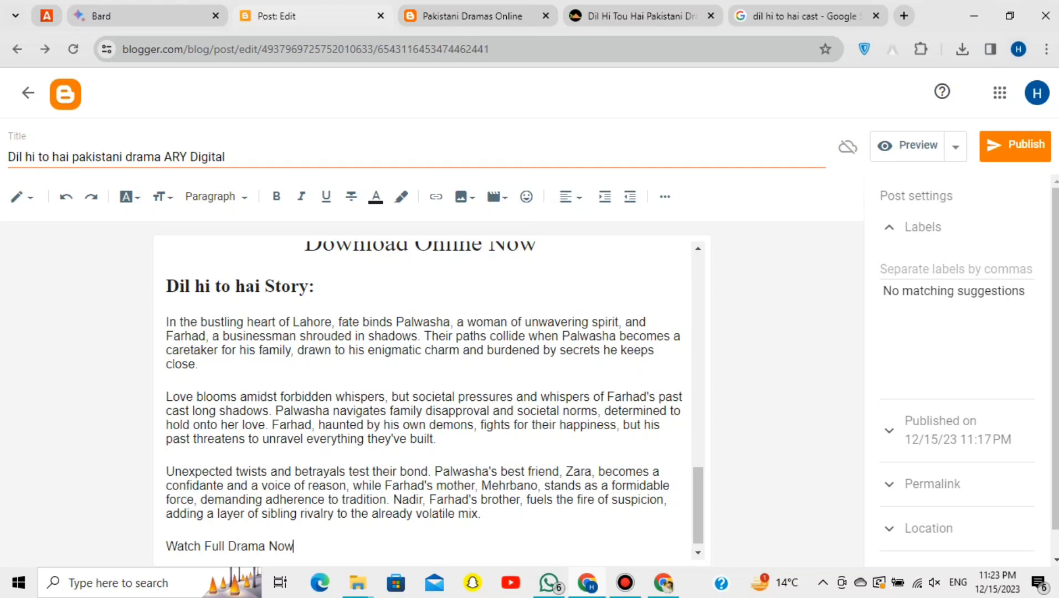
left_click(202, 547)
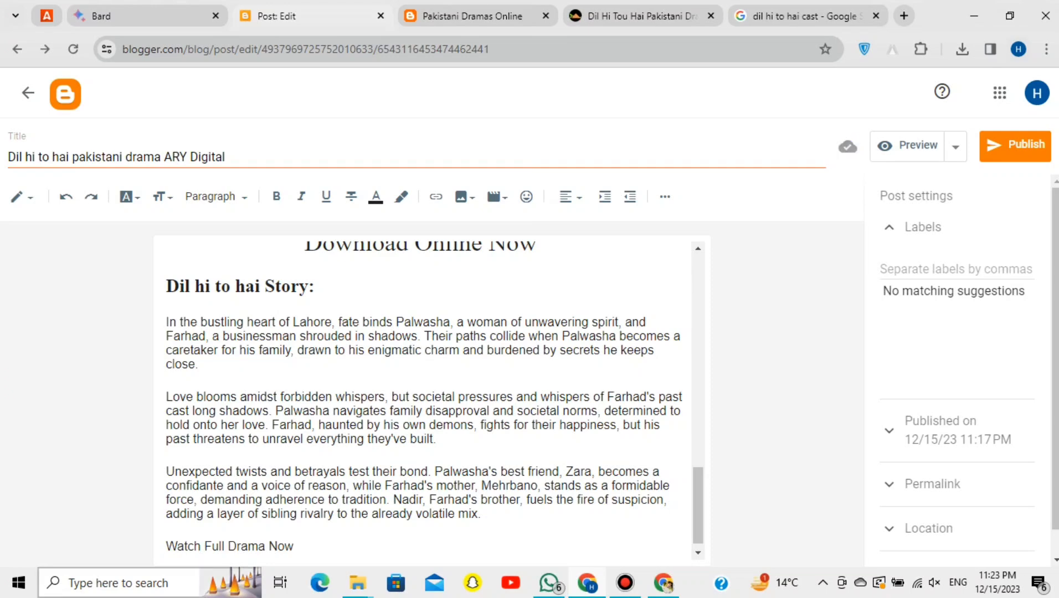
mouse_move(188, 581)
type("Here")
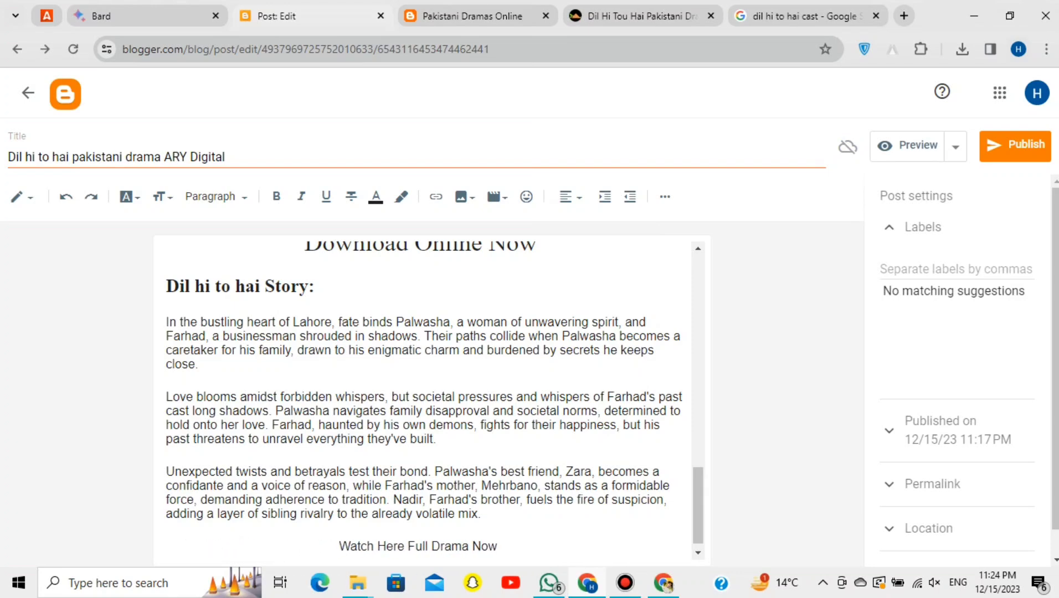
- Set the "Watch Here Full Drama Now" line to the default font and the Largest text size
triple_click(386, 546)
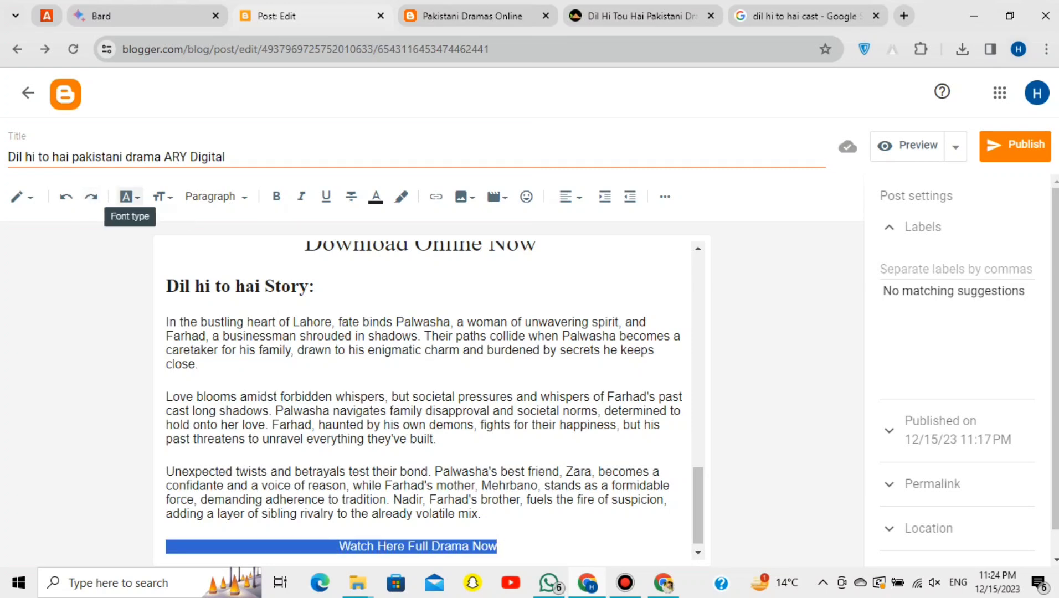
left_click(129, 196)
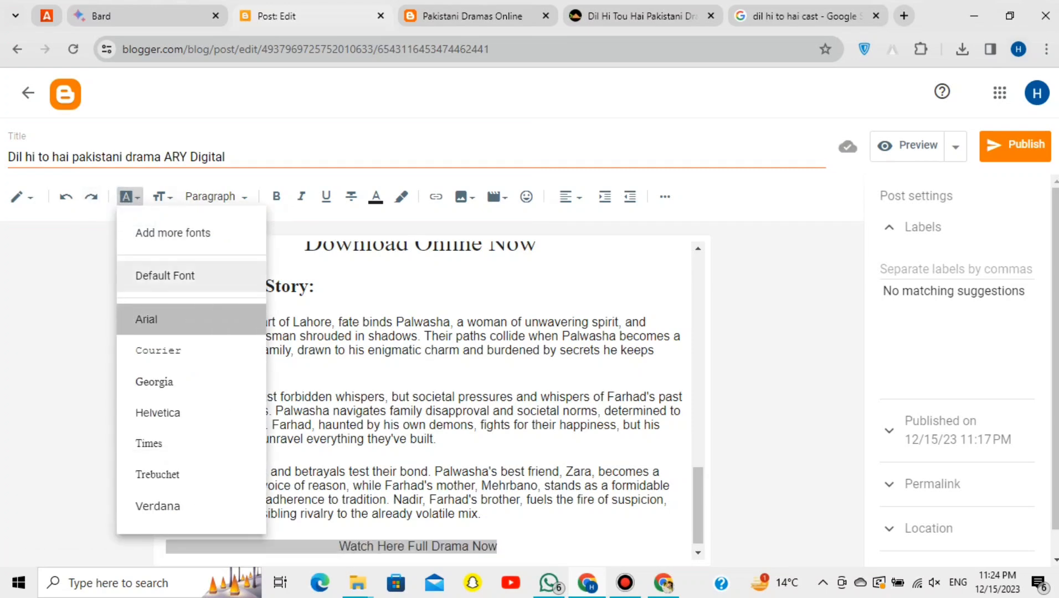
left_click(165, 275)
left_click(162, 197)
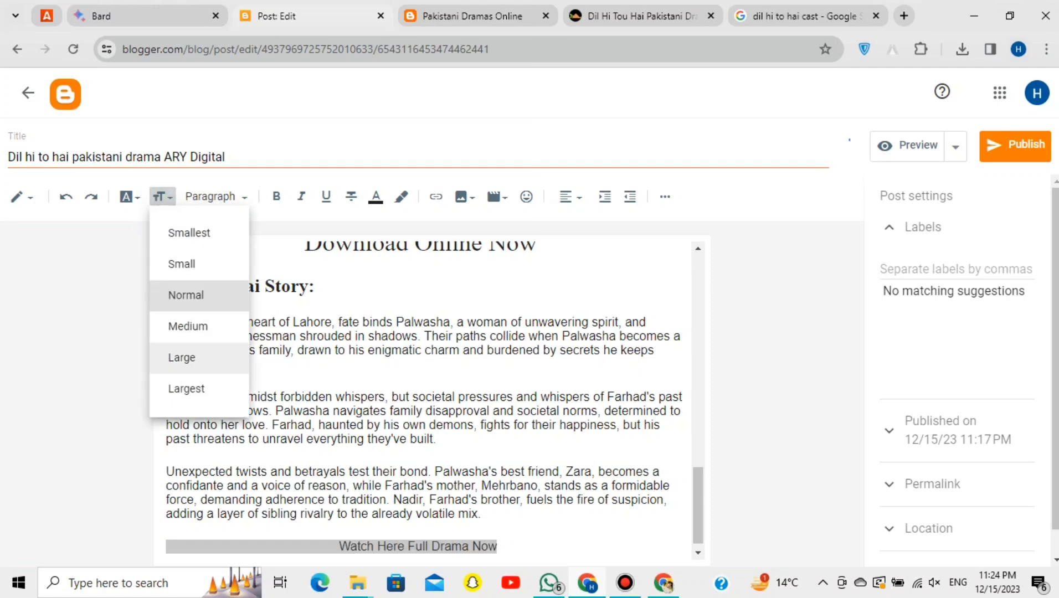
left_click(186, 386)
- Delete leading spaces before "Watch Here Full Drama Now" until the enlarged text fits on one line near the middle
left_click(456, 550)
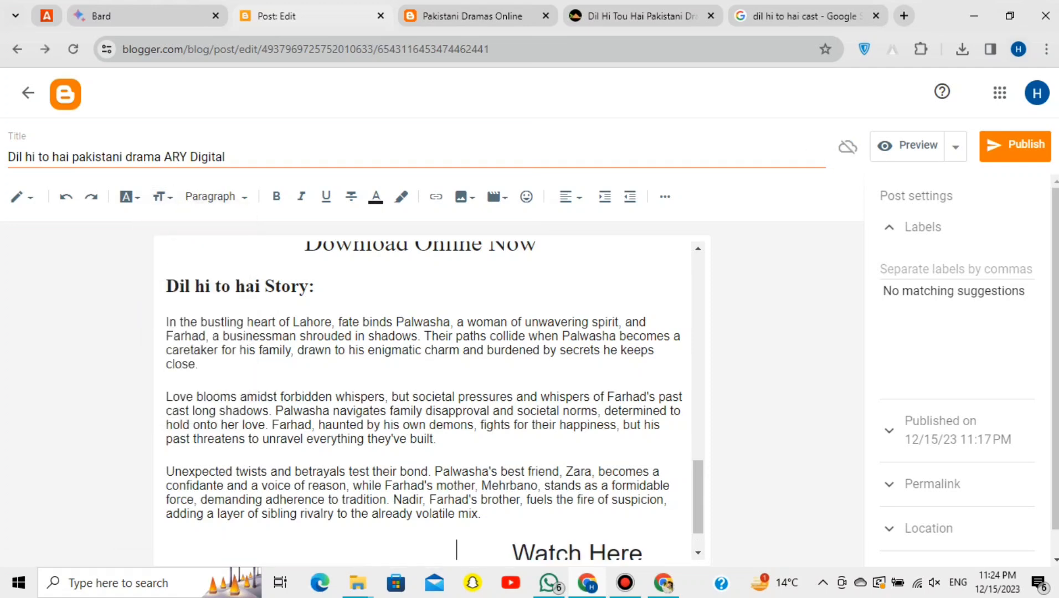
type("Full")
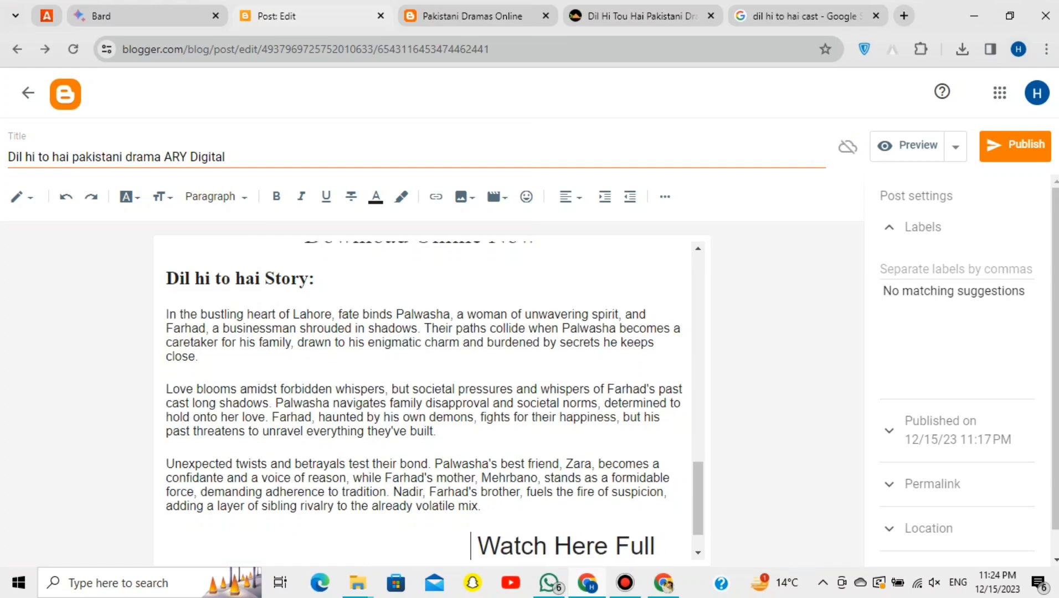
type(" Drama Now")
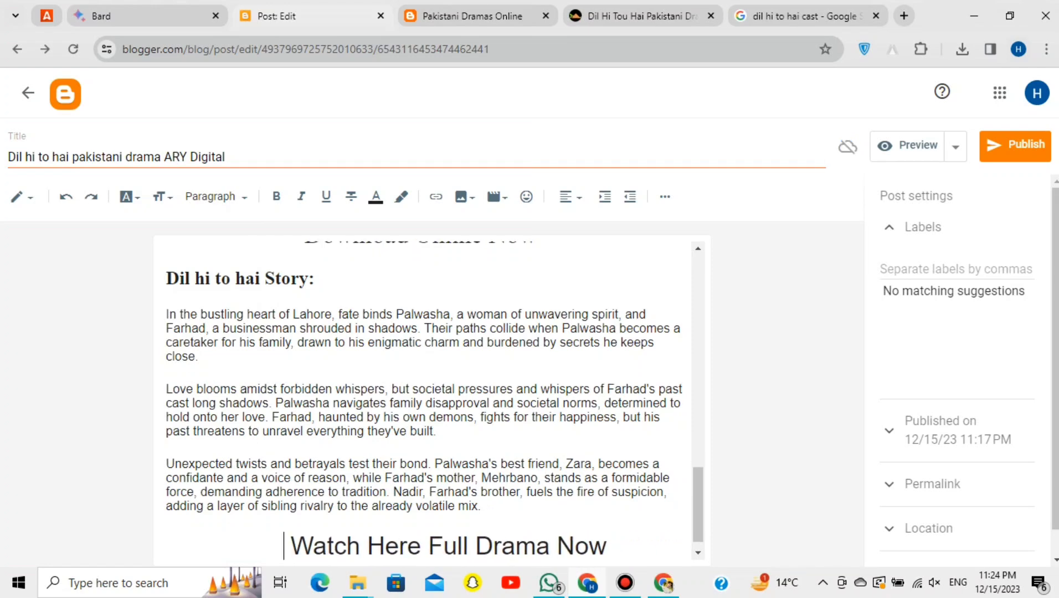
left_click_drag(698, 505, 698, 510)
left_click(283, 527)
key("BackSpace")
key("BackSpace")
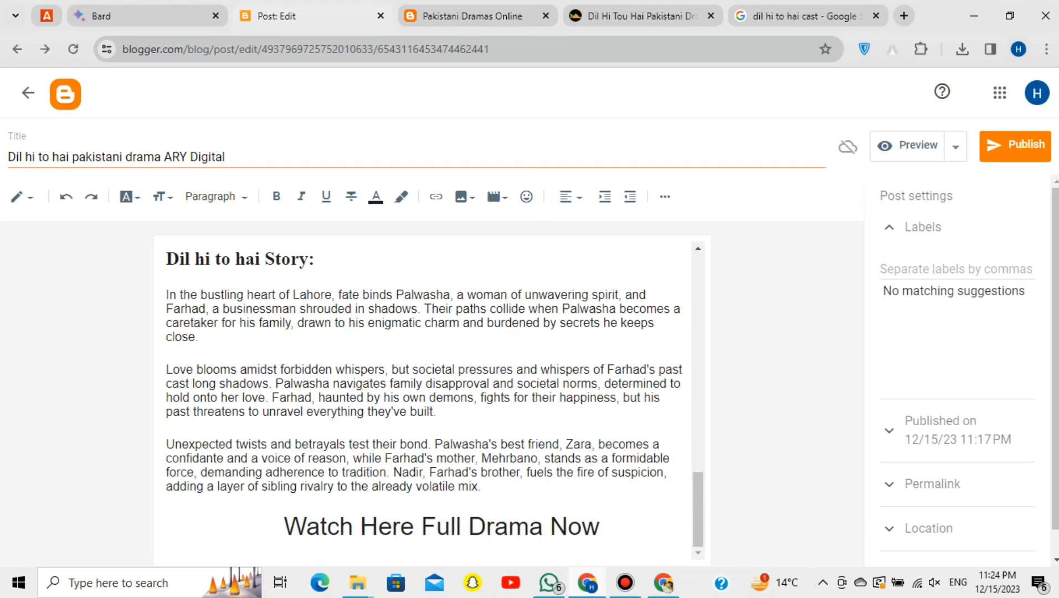
- Make the "Watch Here Full Drama Now" line bold and delete a few more leading spaces to recentre it
triple_click(508, 527)
key("ctrl+b")
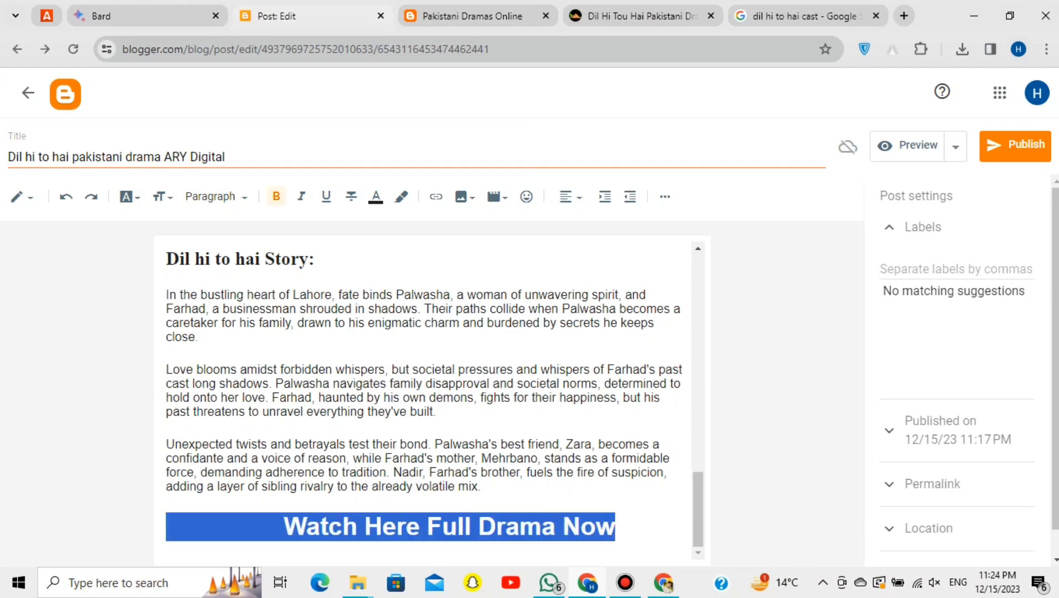
left_click(478, 487)
left_click(277, 527)
key("BackSpace")
key("BackSpace")
key("BackSpace")
key("BackSpace")
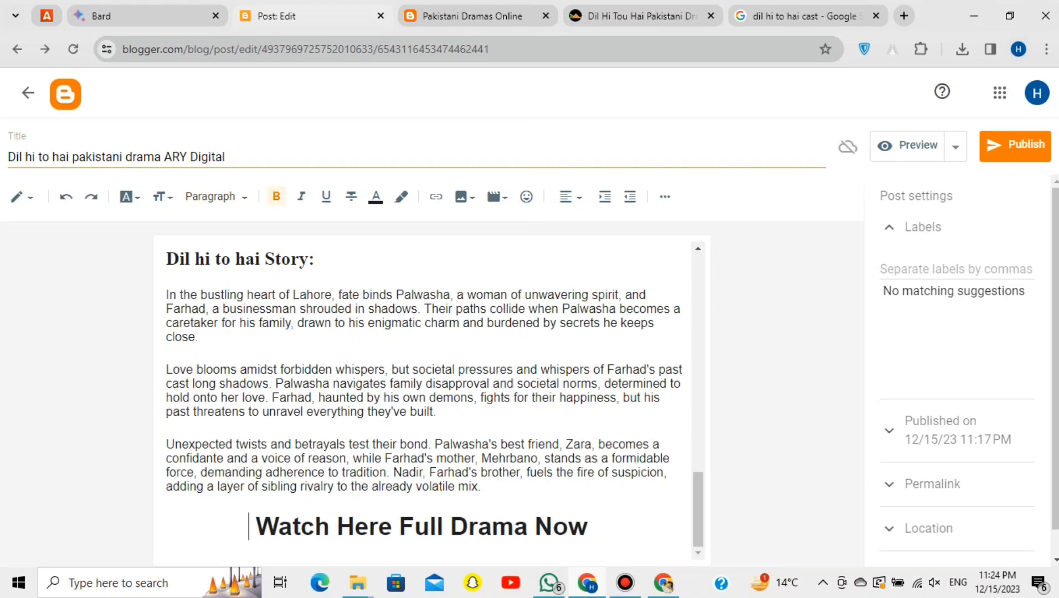
- Change the font of the "Download Online Now" line to Times
scroll(252, 523, "up", 6)
scroll(252, 523, "down", 3)
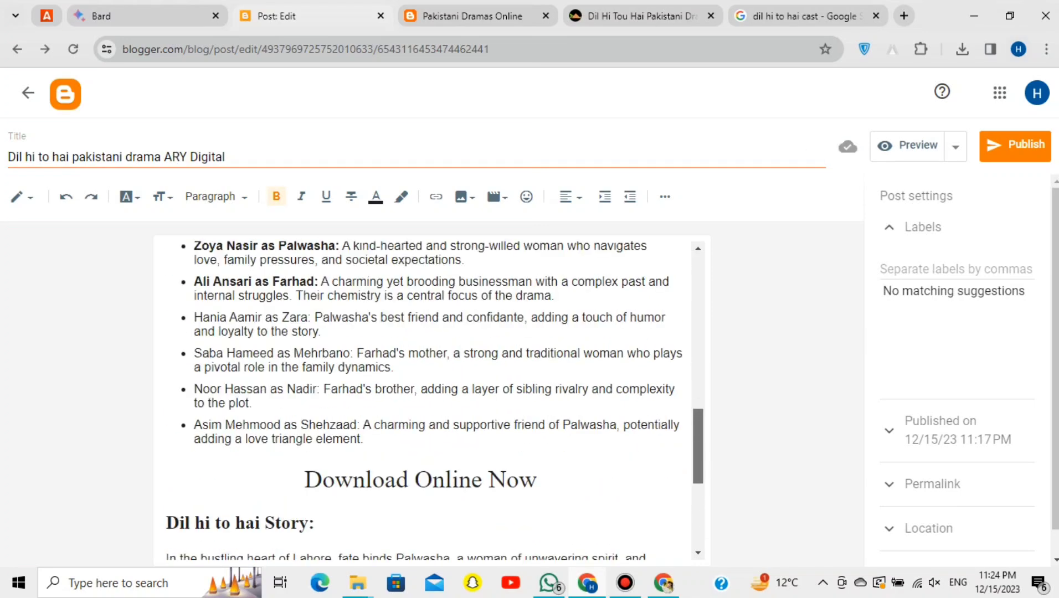
triple_click(415, 422)
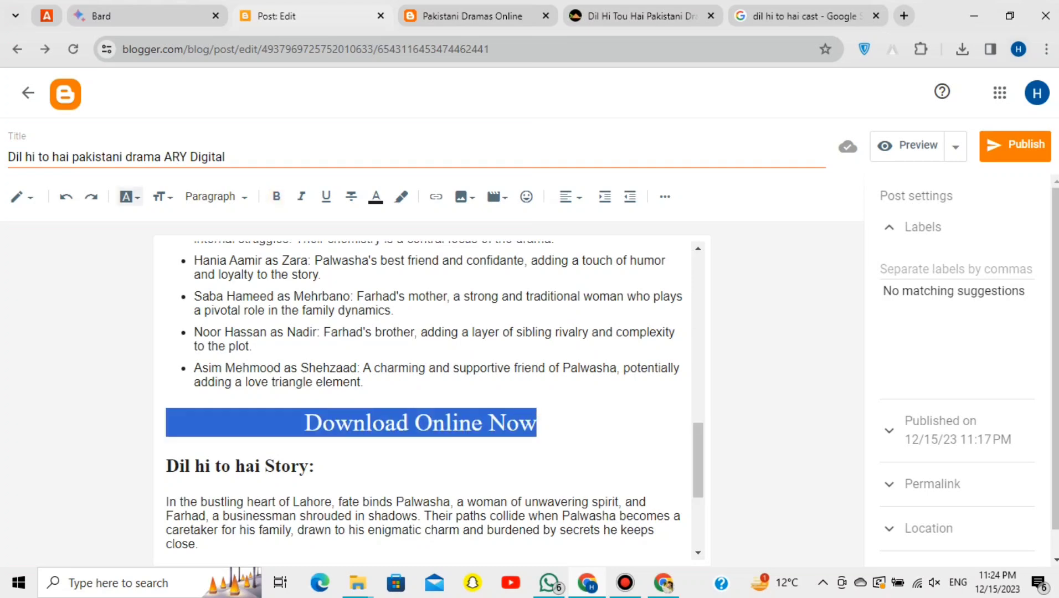
left_click(130, 196)
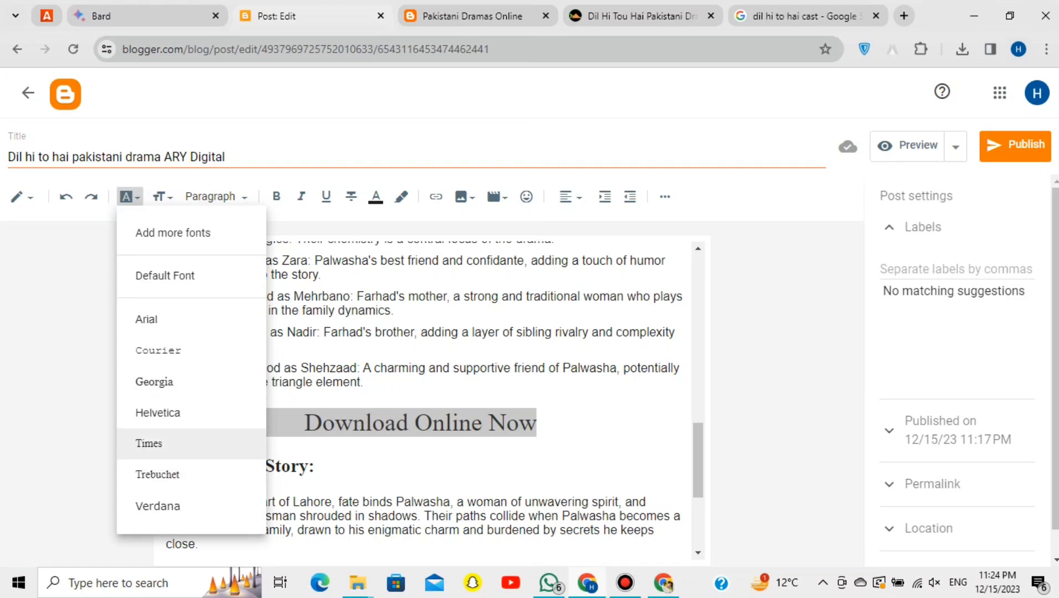
left_click(149, 443)
left_click(444, 423)
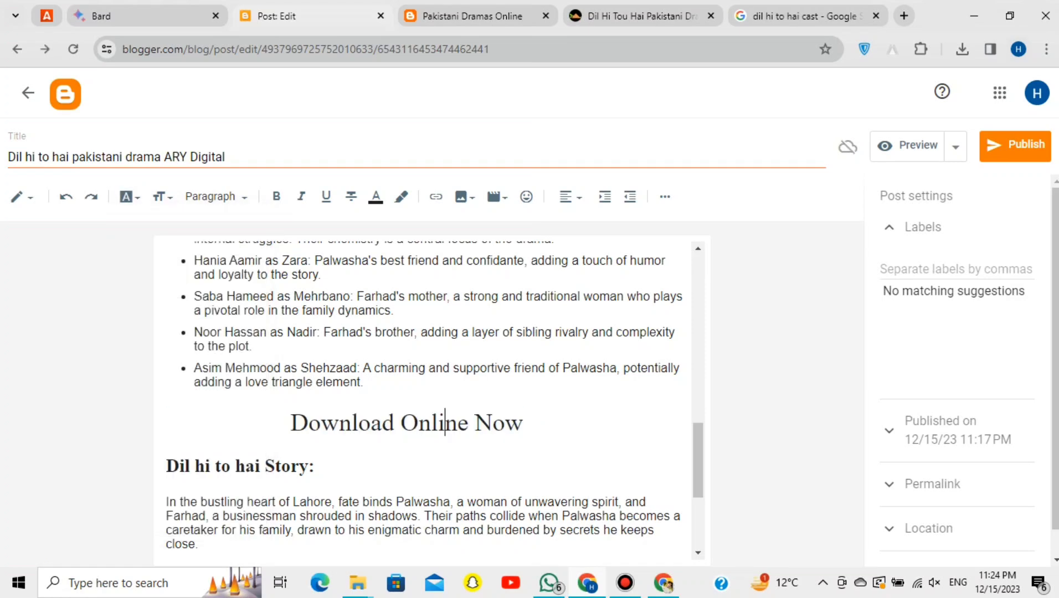
- Review the whole post from the poster and cast list to the story and the closing "Watch Here" line
scroll(445, 423, "down", 4)
double_click(491, 527)
left_click(478, 526)
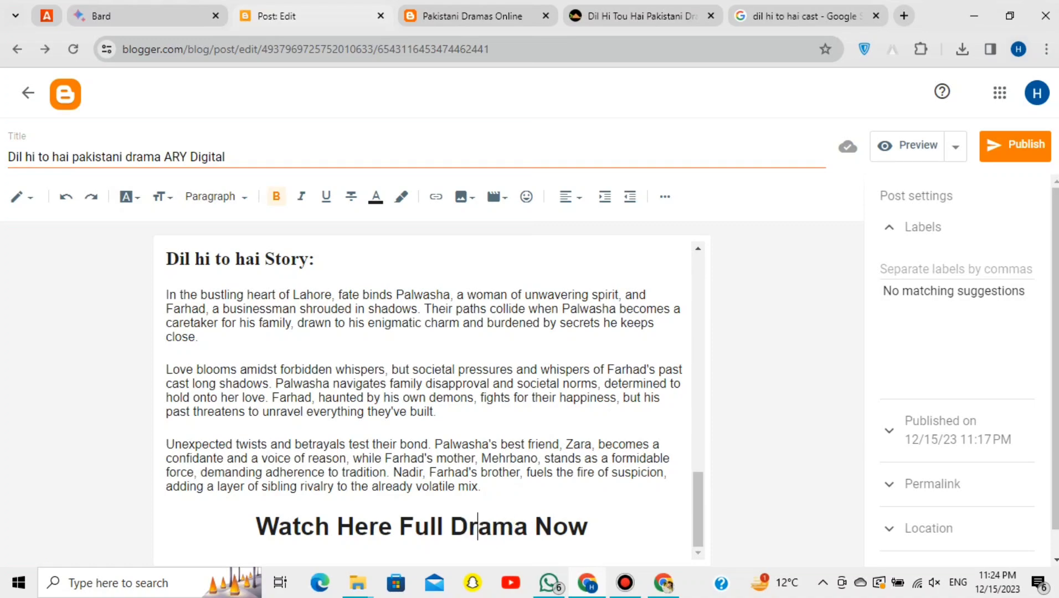
scroll(426, 399, "up", 10)
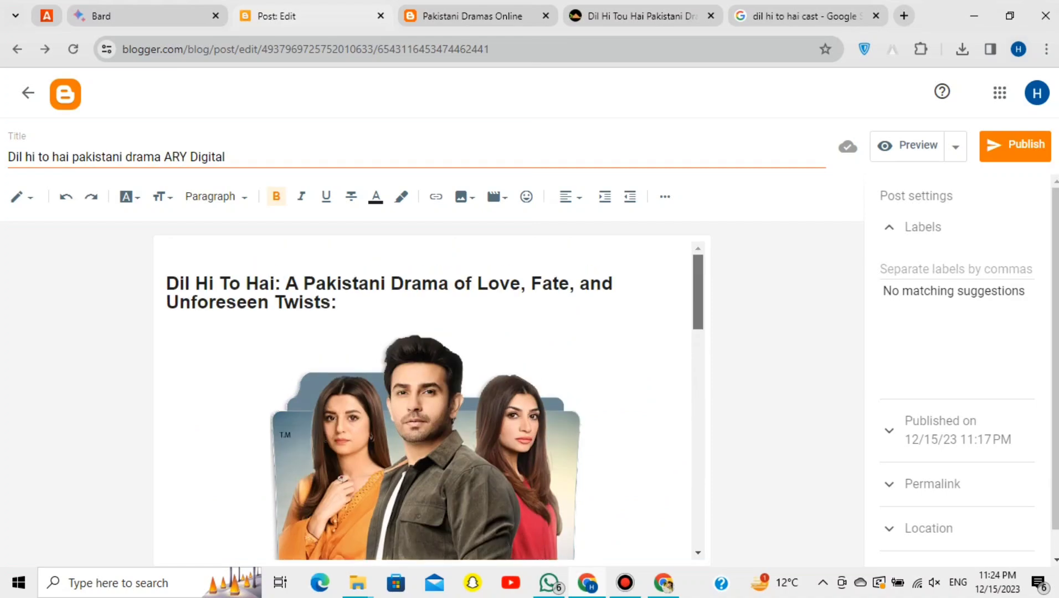
scroll(427, 399, "down", 3)
scroll(426, 399, "down", 10)
scroll(426, 398, "up", 1)
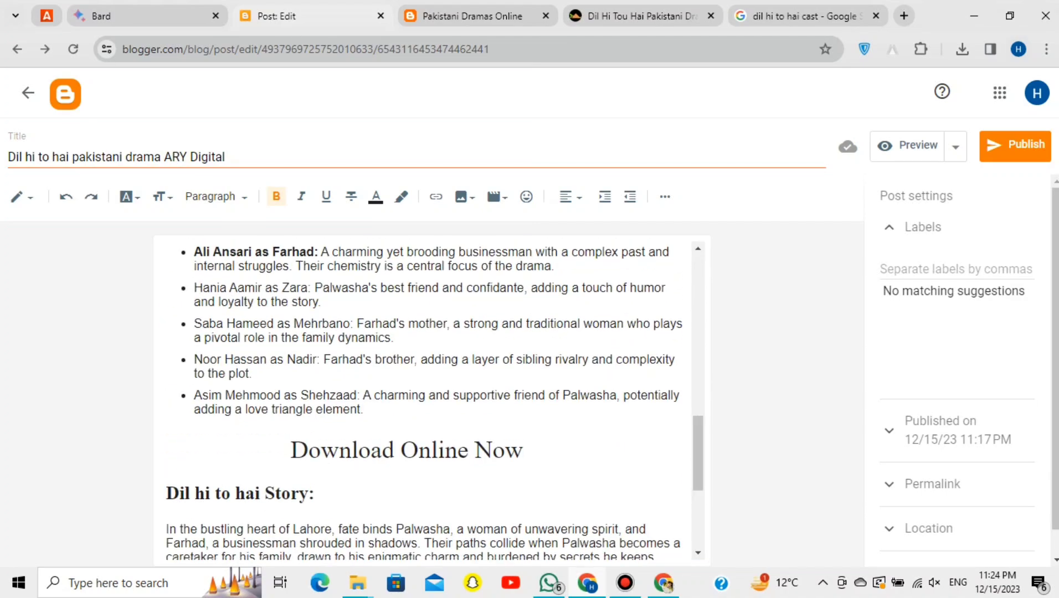
scroll(427, 398, "down", 4)
scroll(427, 399, "up", 5)
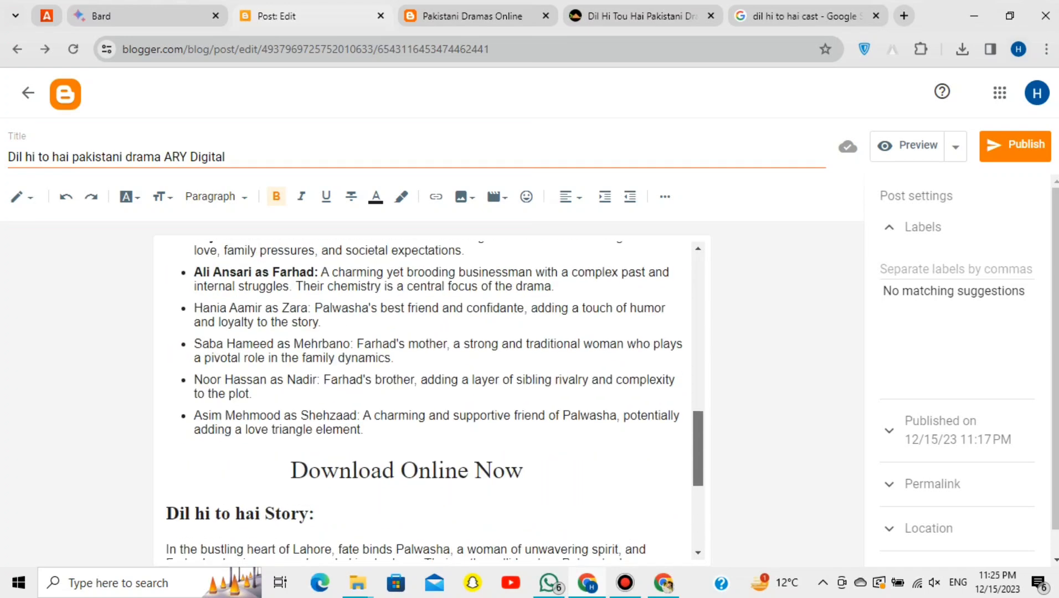
- Switch to Adsterra and request a new direct link in the Non-adult category with erotic ads removed
left_click(47, 16)
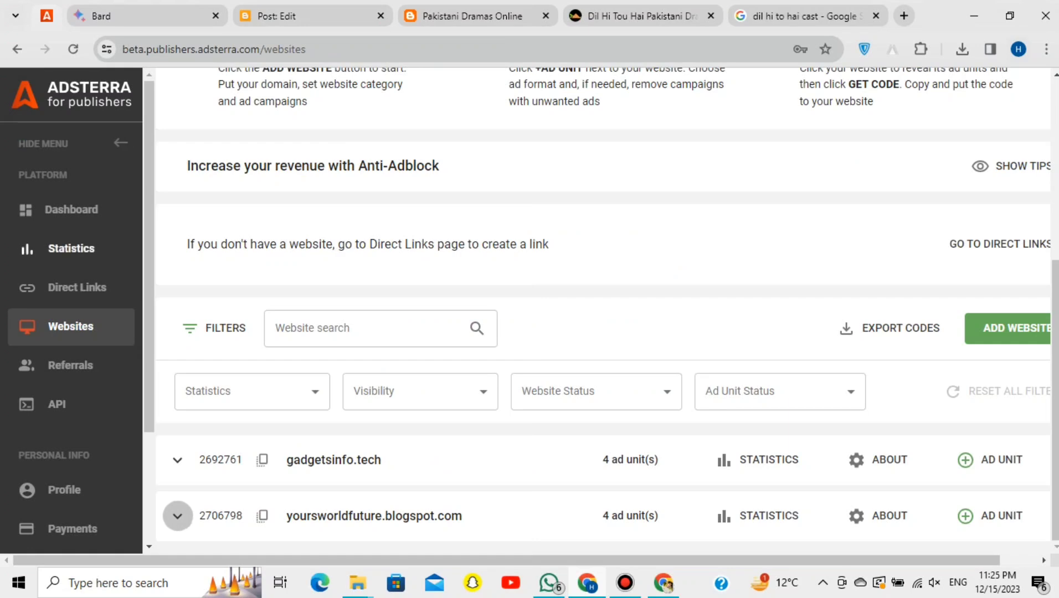
left_click(77, 287)
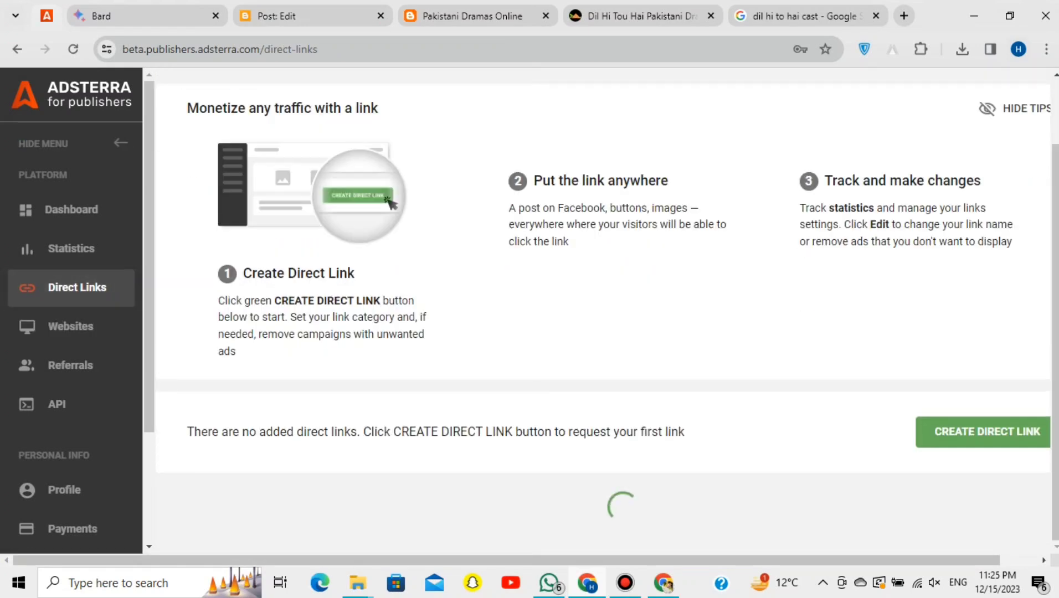
scroll(602, 310, "down", 3)
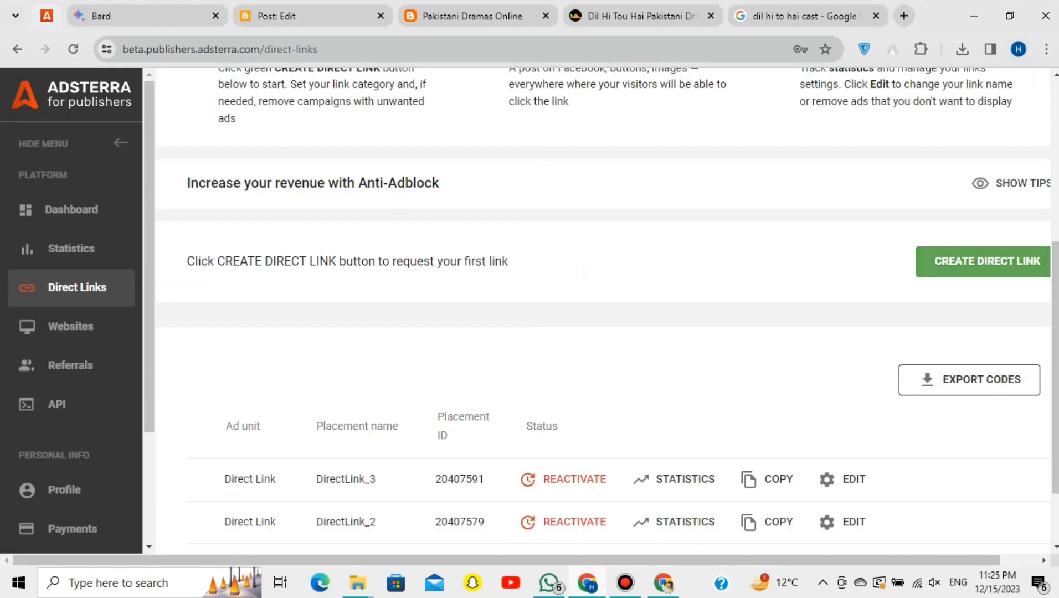
left_click(983, 261)
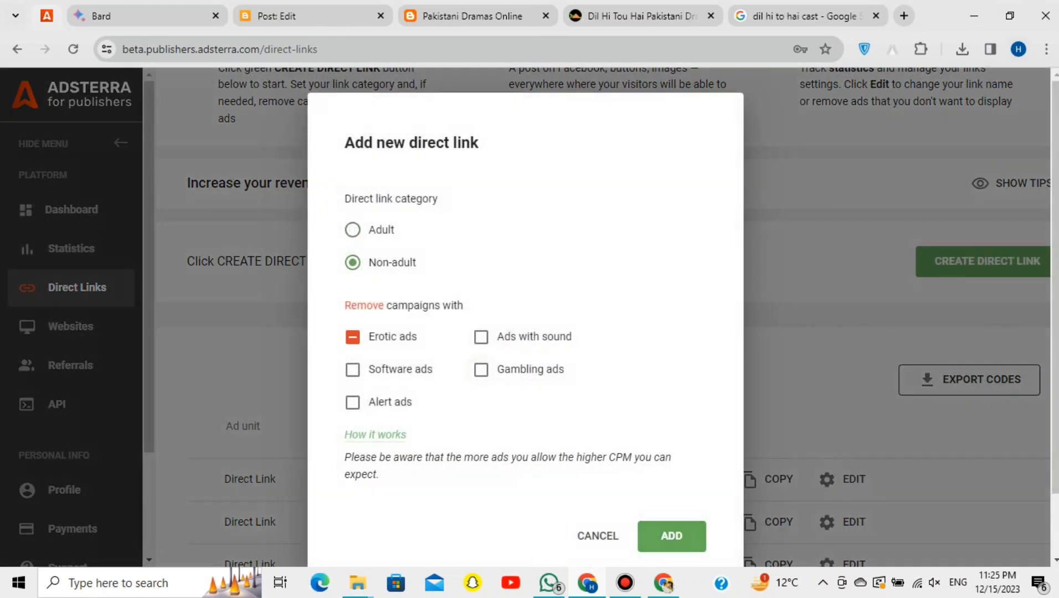
left_click(671, 537)
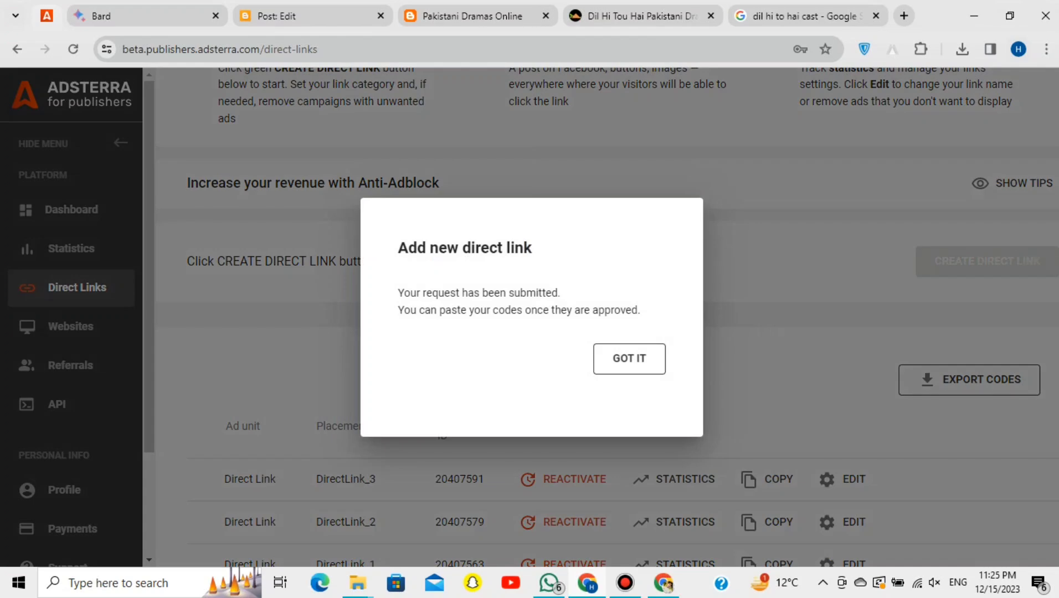
left_click(629, 359)
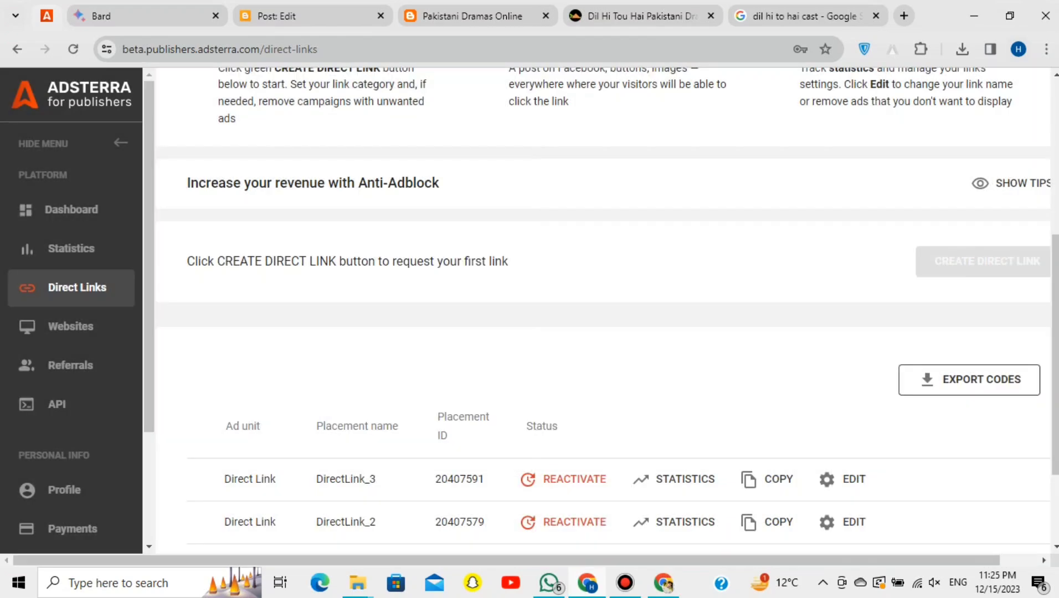
scroll(553, 332, "down", 2)
left_click(471, 16)
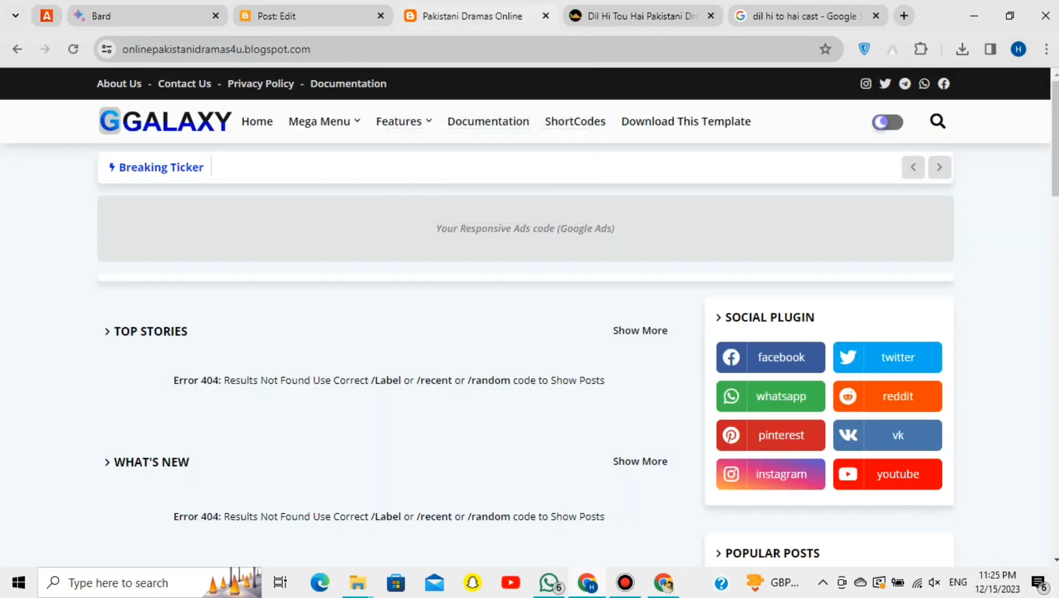
triple_click(346, 49)
key("ctrl+c")
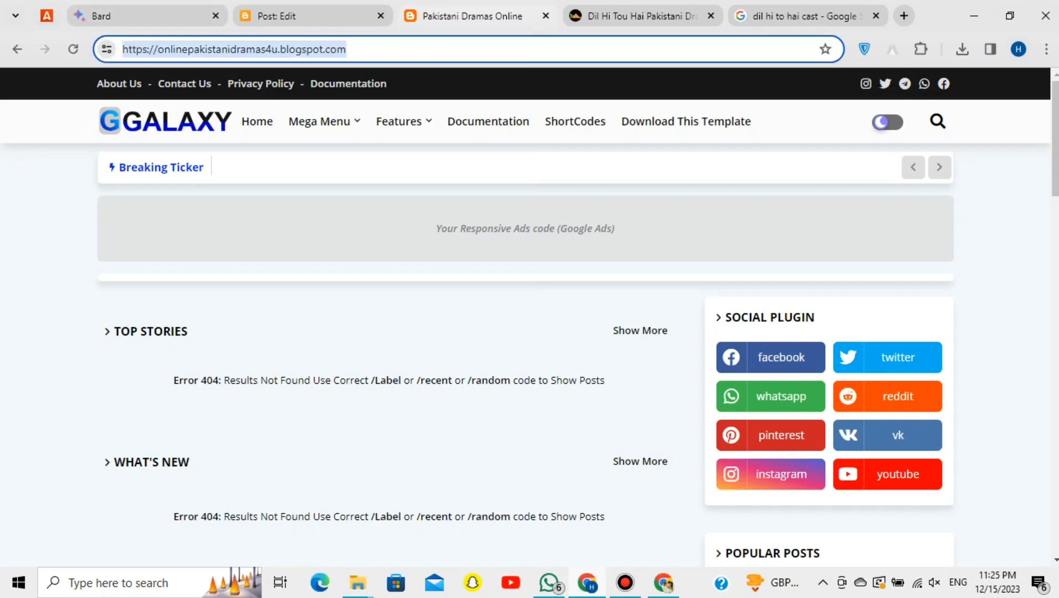
left_click(47, 16)
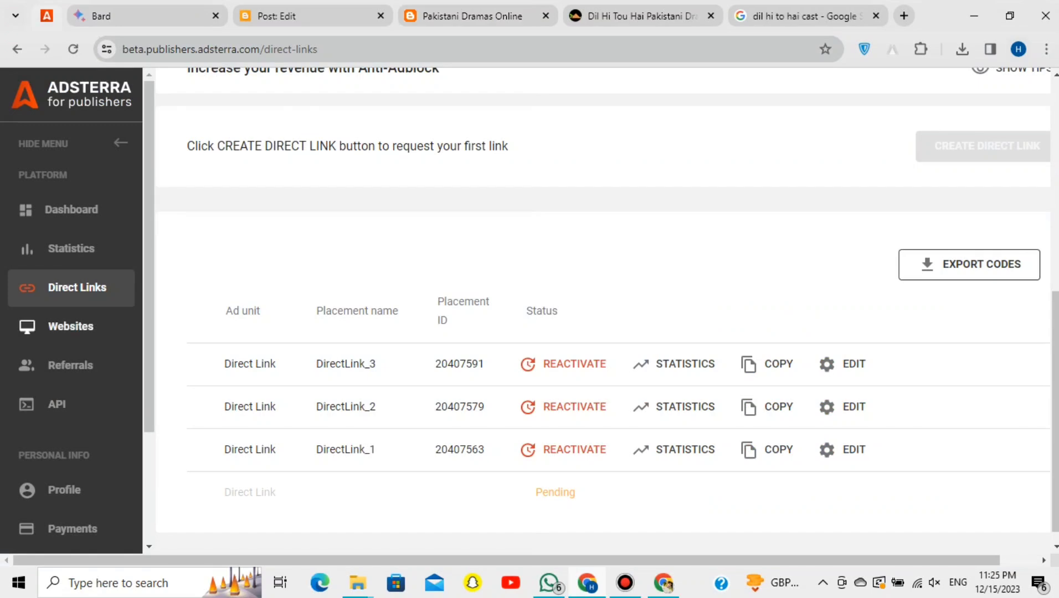
scroll(71, 301, "down", 1)
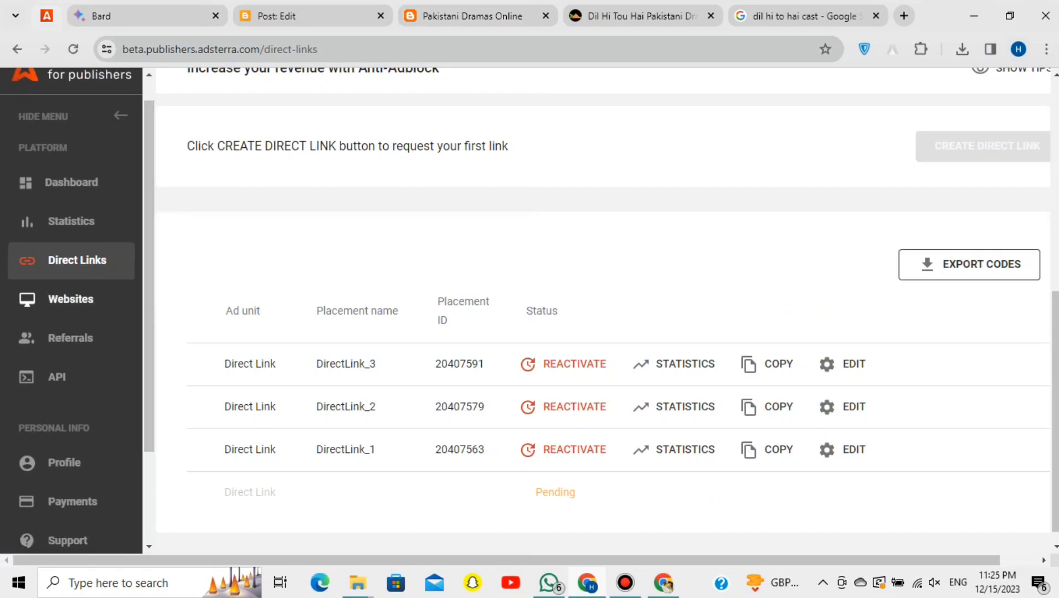
left_click(71, 301)
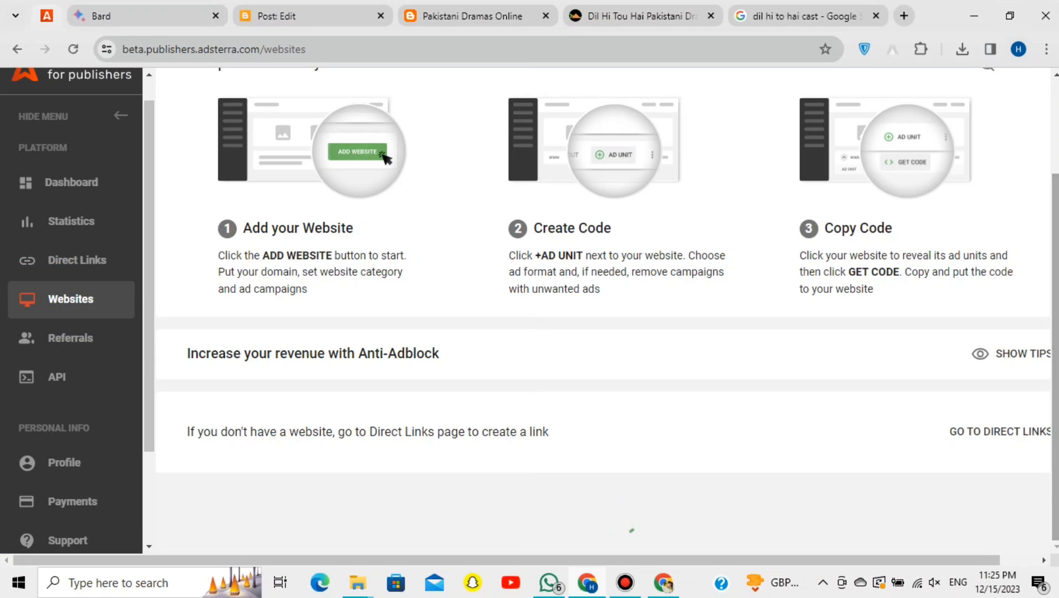
scroll(603, 316, "down", 3)
left_click(1007, 342)
left_click(339, 214)
key("ctrl+v")
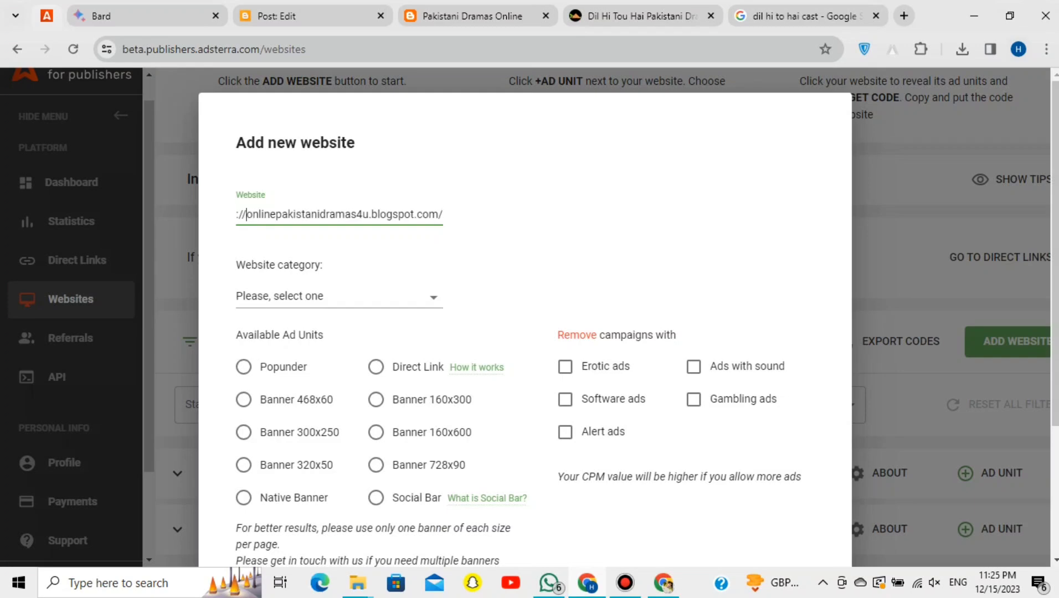
key("BackSpace")
key("BackSpace")
key("BackSpace")
key("BackSpace")
key("BackSpace")
key("BackSpace")
key("BackSpace")
key("BackSpace")
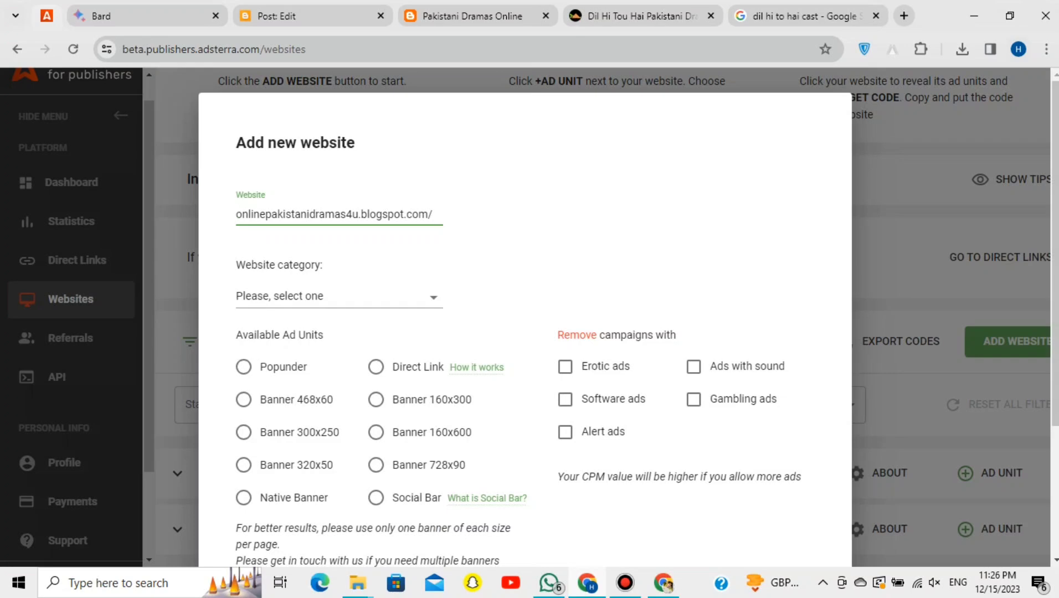
key("ctrl+a")
key("ctrl+c")
key("BackSpace")
key("ctrl+v")
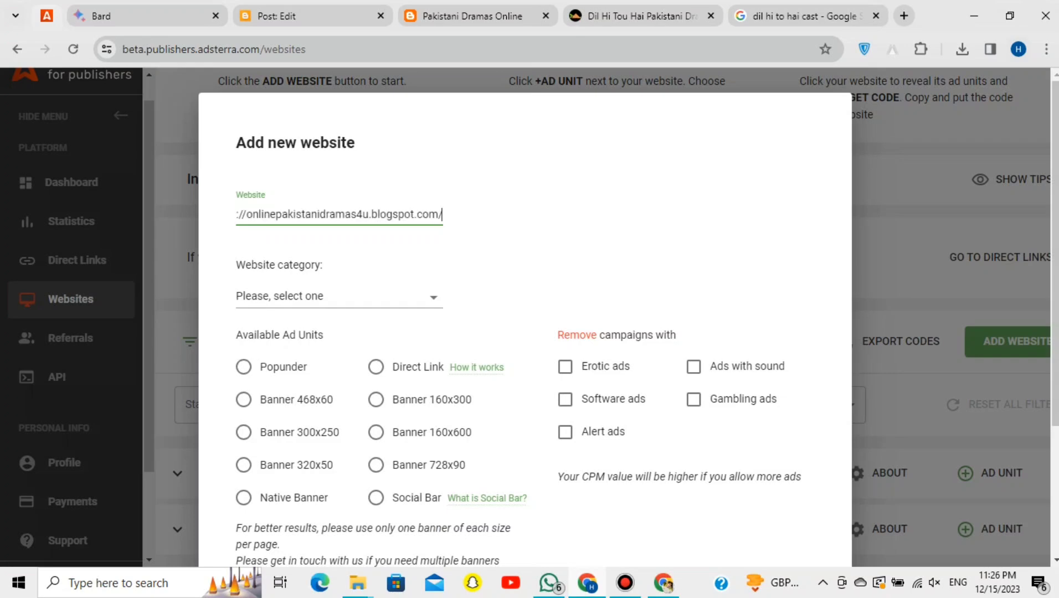
key("Left")
key("Left")
key("Left")
key("Left")
key("Left")
key("Left")
key("Left")
key("Left")
key("Left")
key("Left")
key("Left")
key("Left")
key("Left")
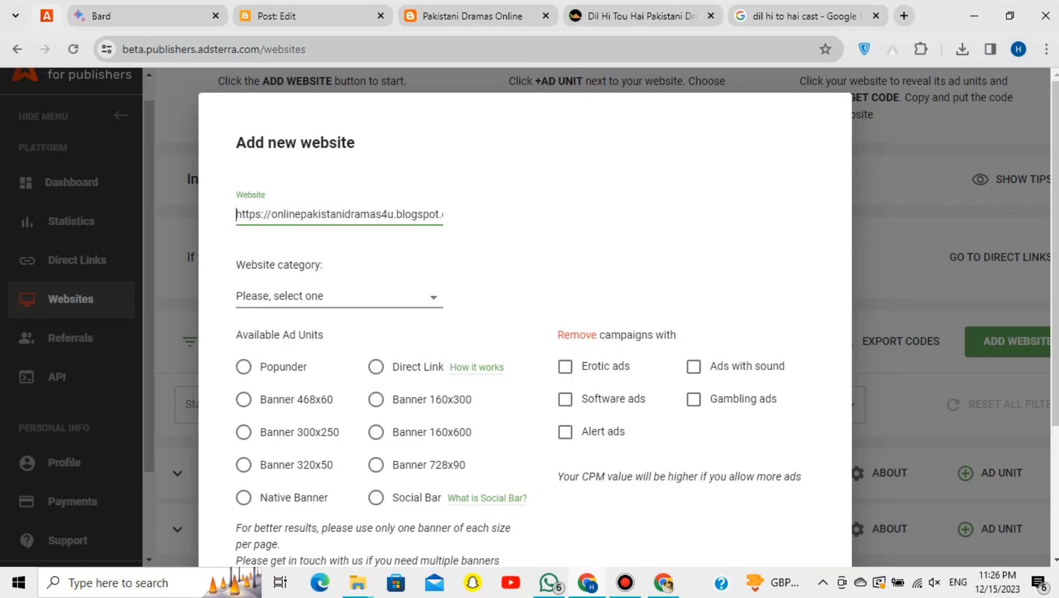
- Set the website category to Movies, keep Popunder as the ad unit and submit the blog for approval
left_click(339, 297)
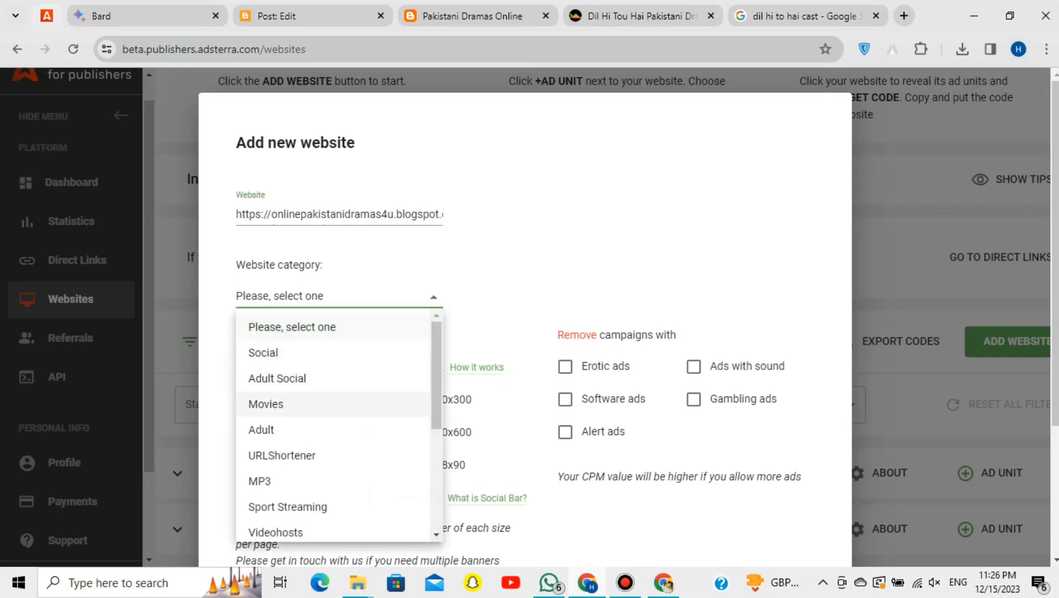
left_click(266, 403)
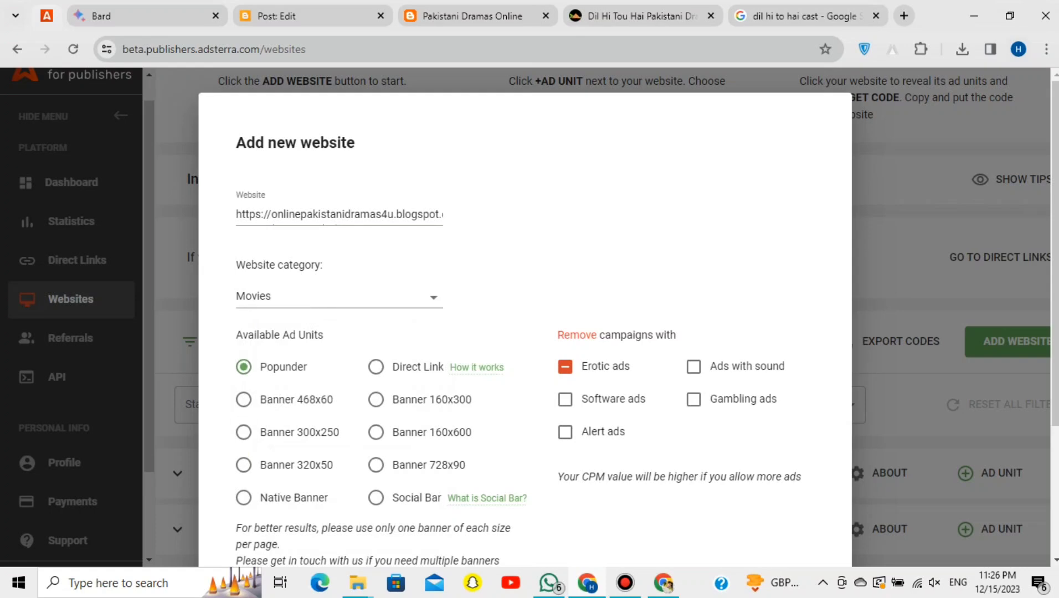
scroll(525, 310, "down", 3)
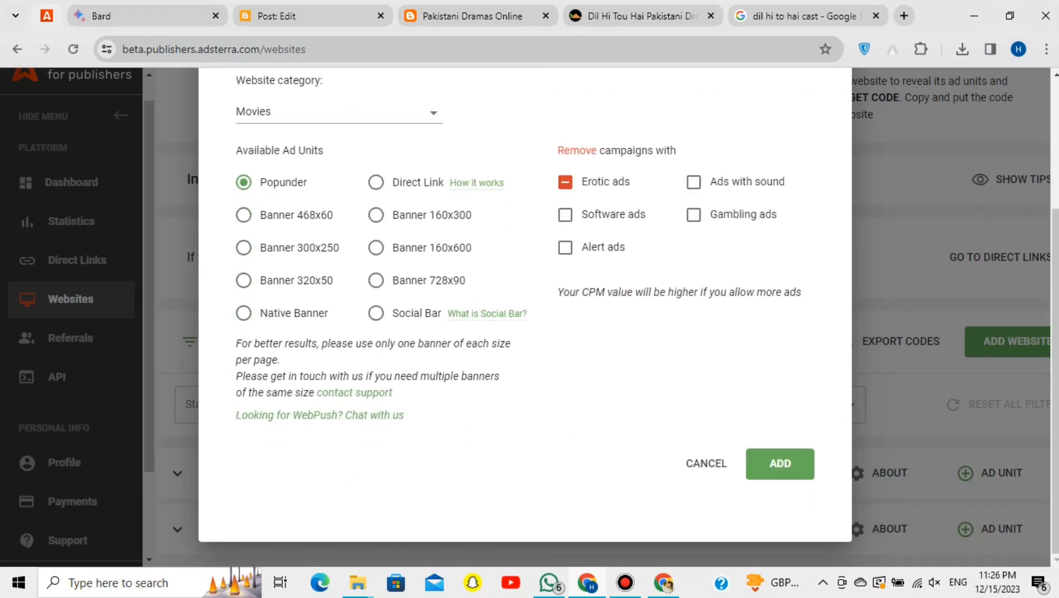
left_click(244, 183)
left_click(780, 464)
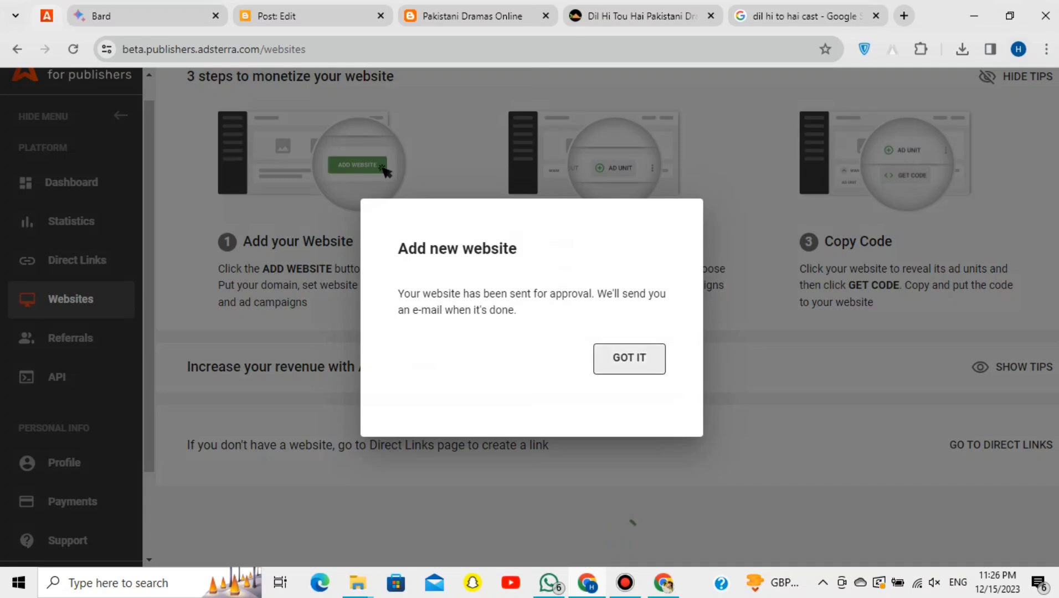
left_click(629, 359)
scroll(604, 310, "down", 5)
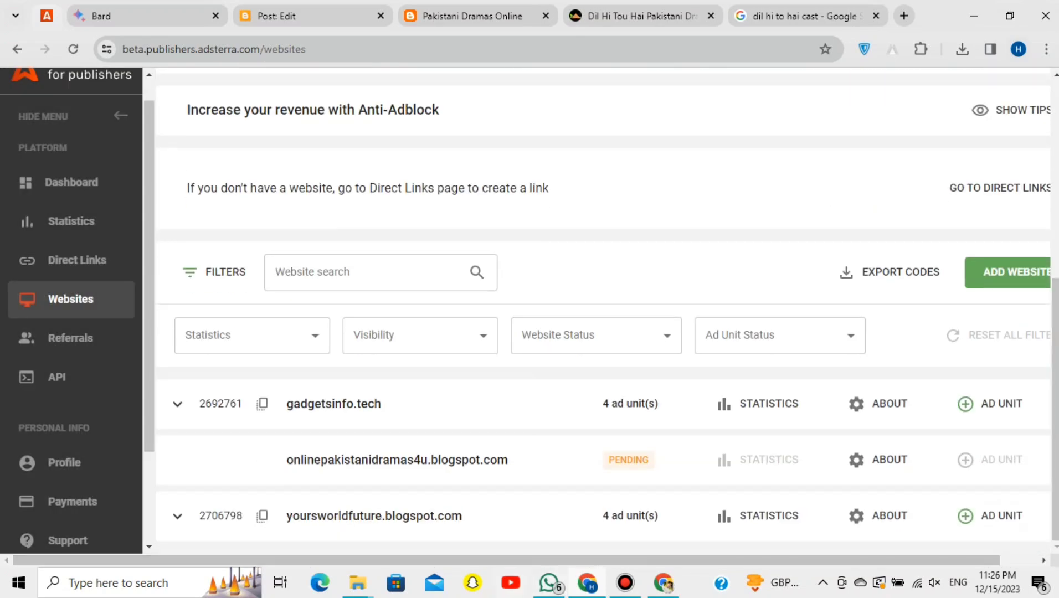
- Refresh Adsterra's direct links and copy the URL of DirectLink_4
left_click(77, 259)
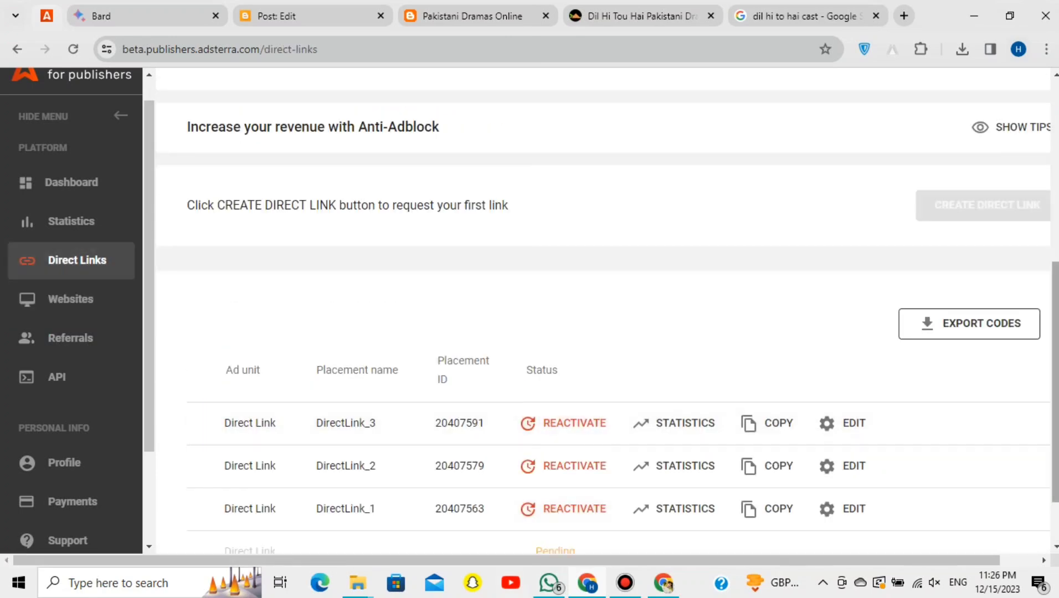
scroll(604, 311, "down", 2)
left_click(73, 49)
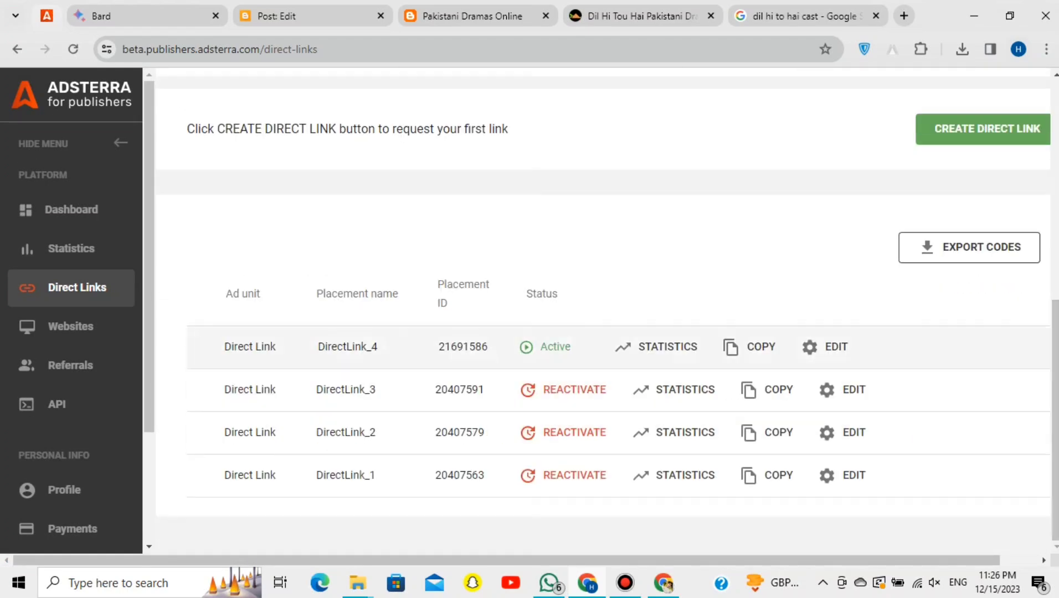
left_click(747, 350)
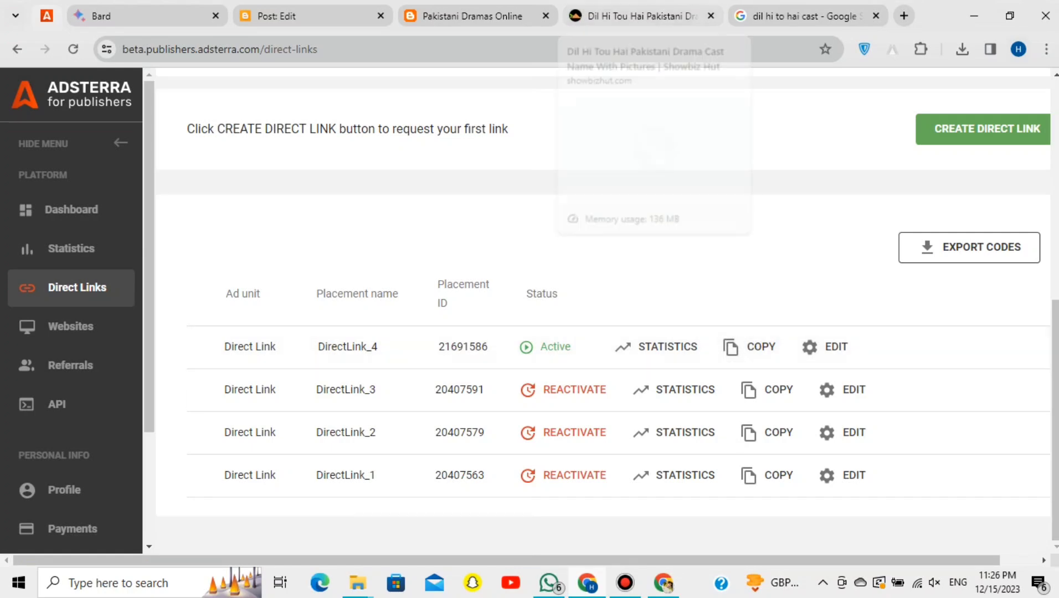
- Switch to the Blogger post and replace the drama poster's link with the copied Adsterra direct link, opening in a new window
left_click(472, 16)
left_click(302, 16)
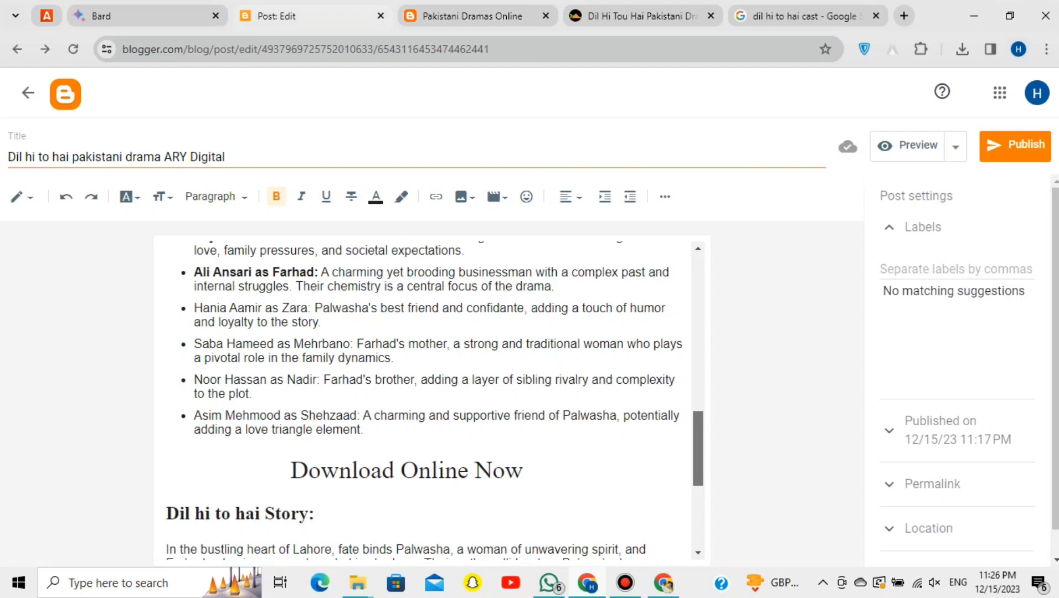
scroll(427, 398, "up", 8)
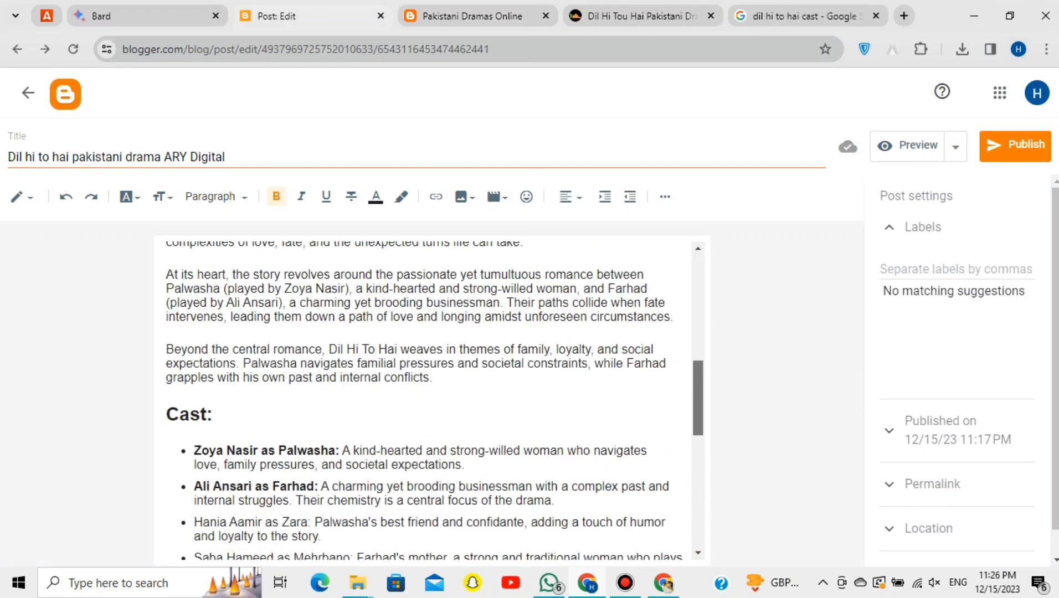
scroll(426, 399, "up", 4)
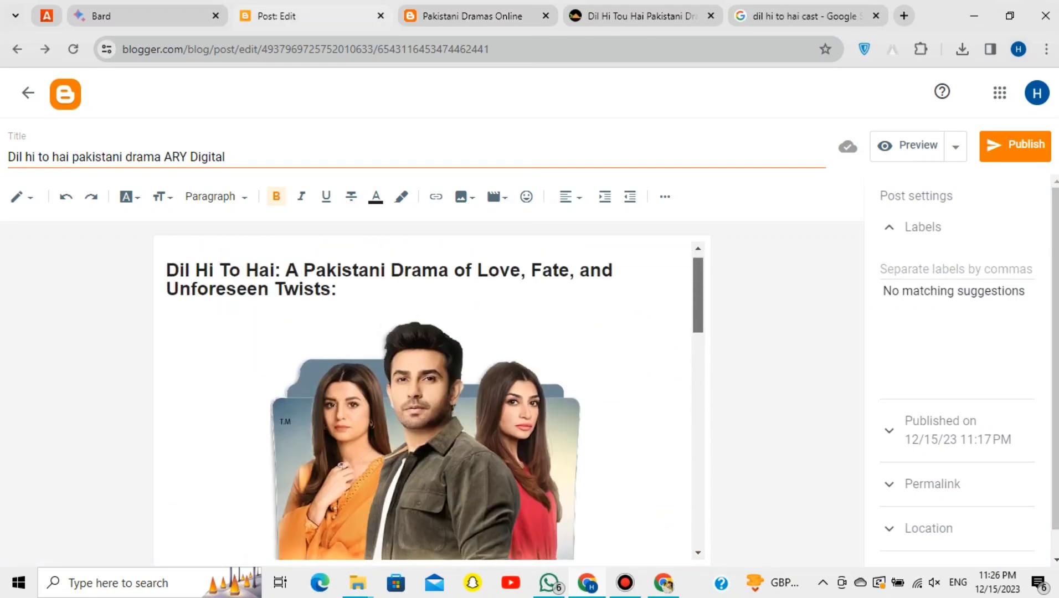
scroll(427, 399, "down", 1)
left_click(426, 421)
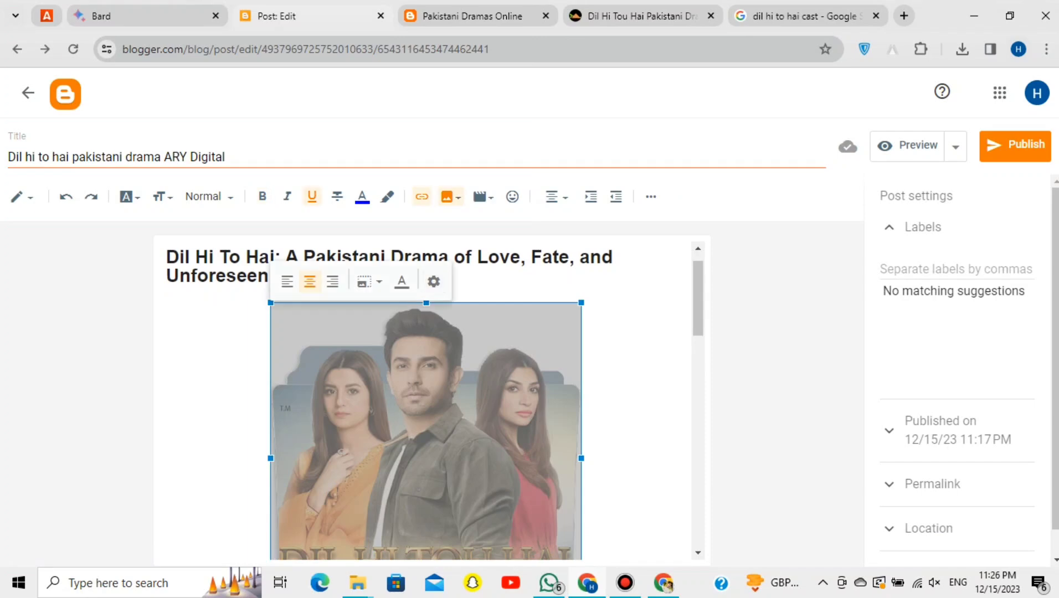
left_click(433, 281)
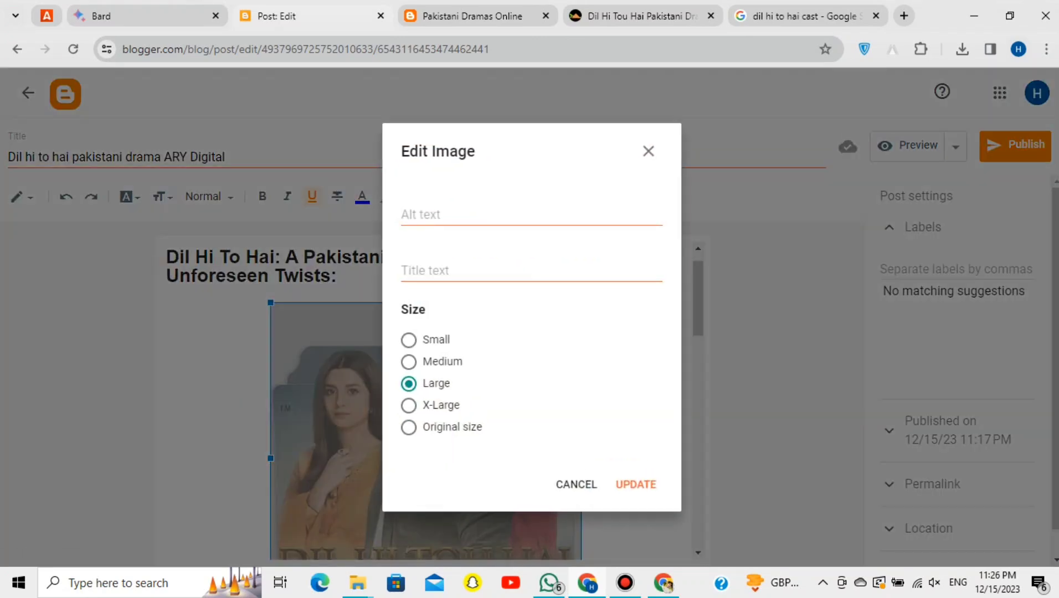
left_click(647, 150)
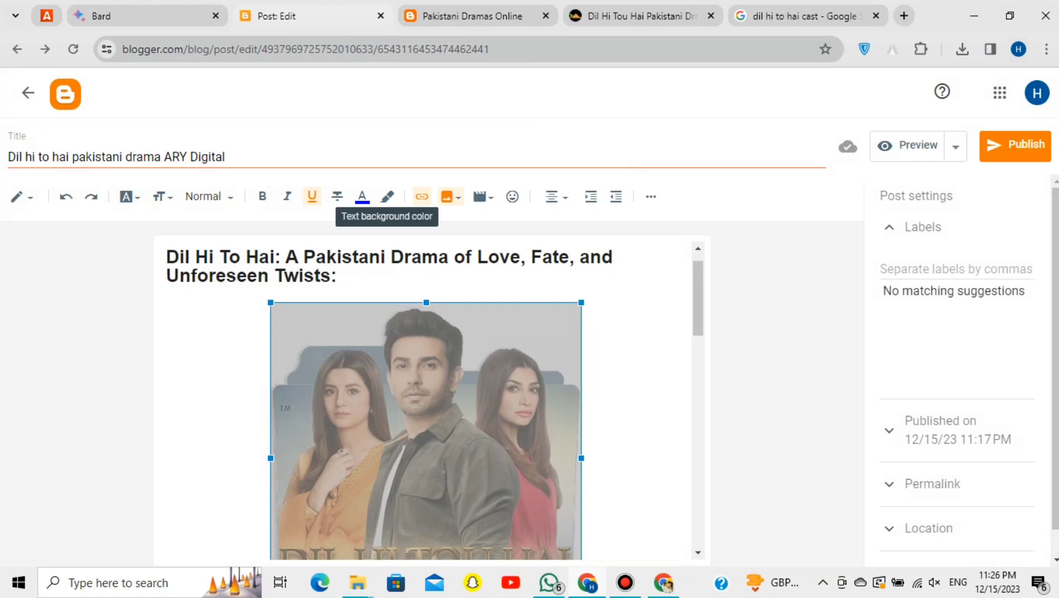
left_click(422, 196)
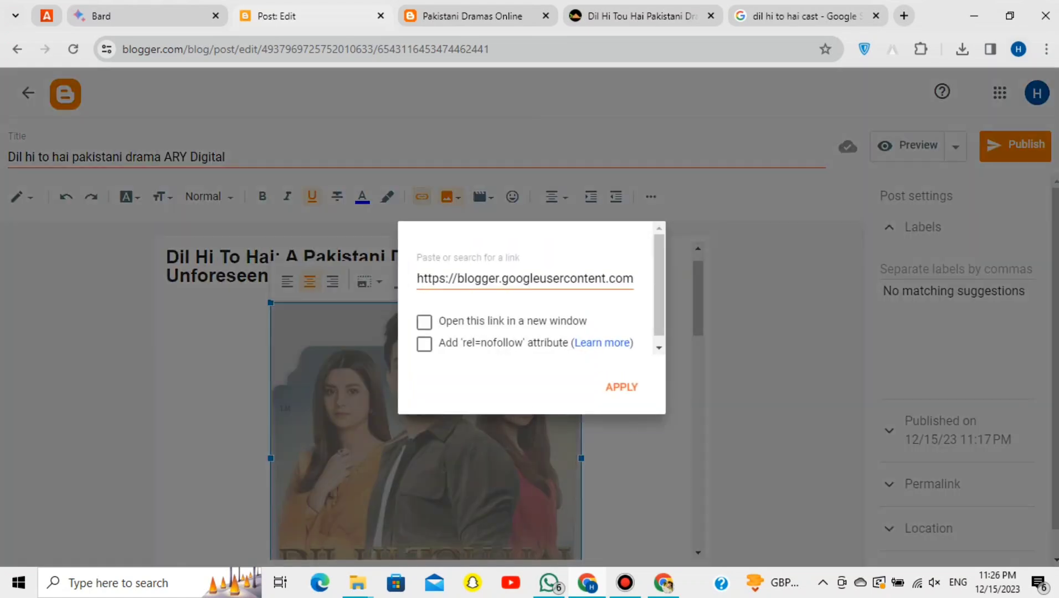
double_click(478, 279)
double_click(552, 279)
key("ctrl+a")
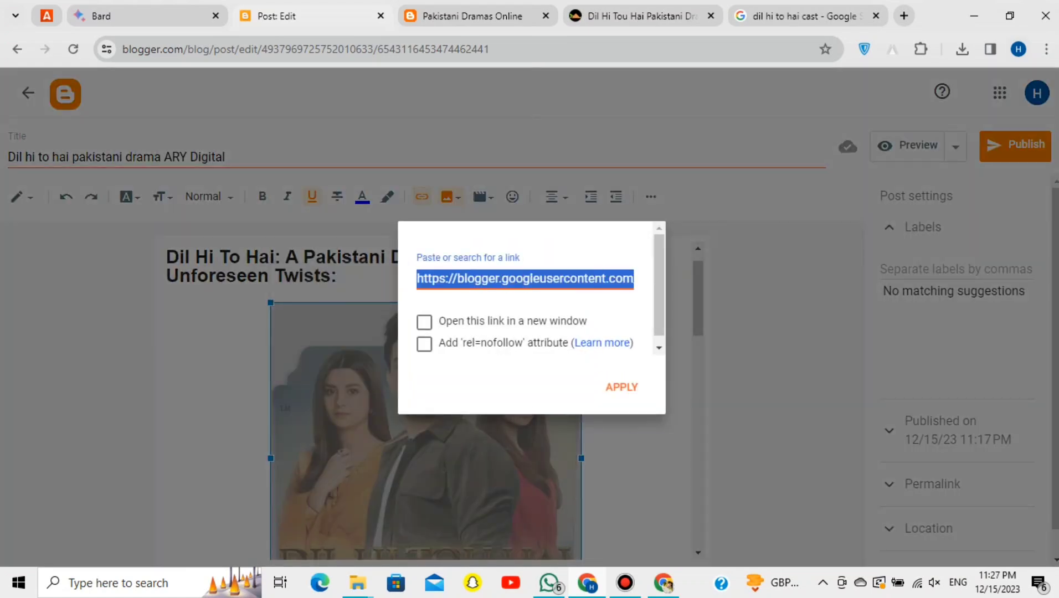
key("BackSpace")
key("ctrl+v")
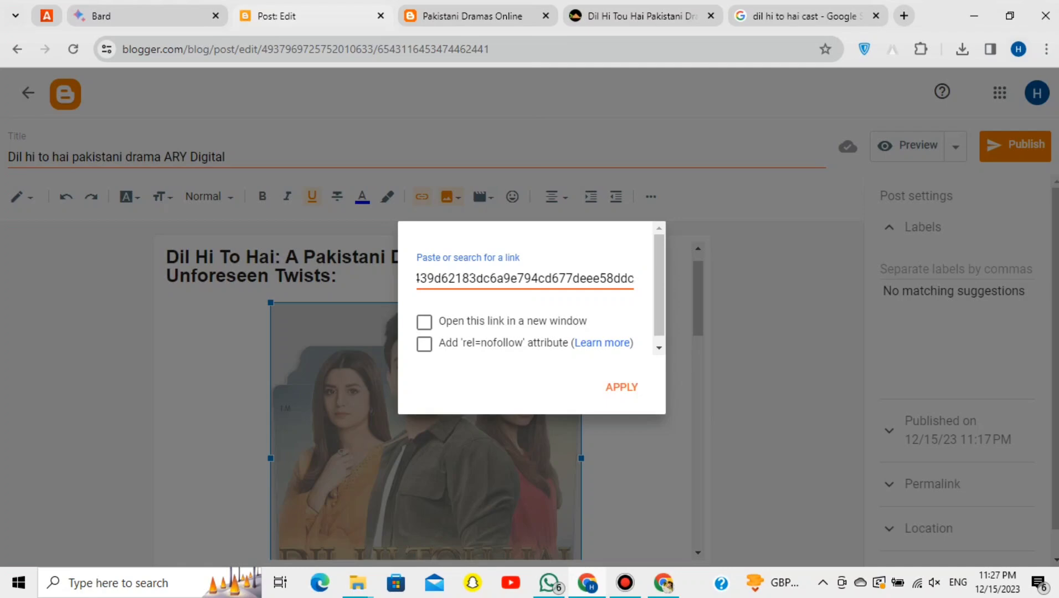
left_click(425, 321)
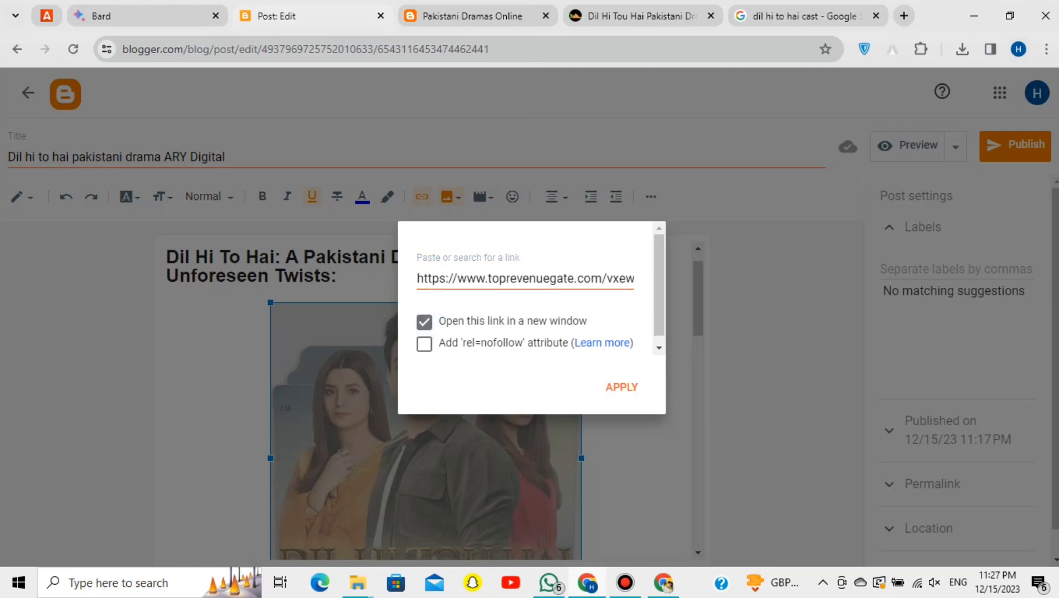
left_click(621, 387)
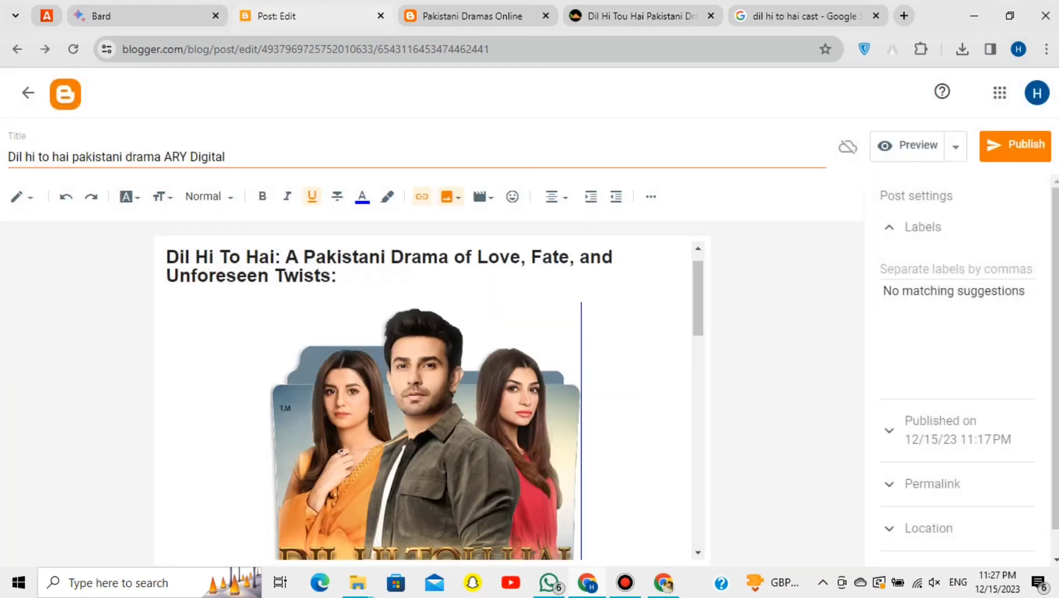
- Link the "Download Online Now" text to the copied Adsterra direct link, opening in a new window
scroll(426, 399, "down", 15)
scroll(426, 398, "up", 4)
scroll(427, 399, "up", 4)
scroll(427, 399, "down", 8)
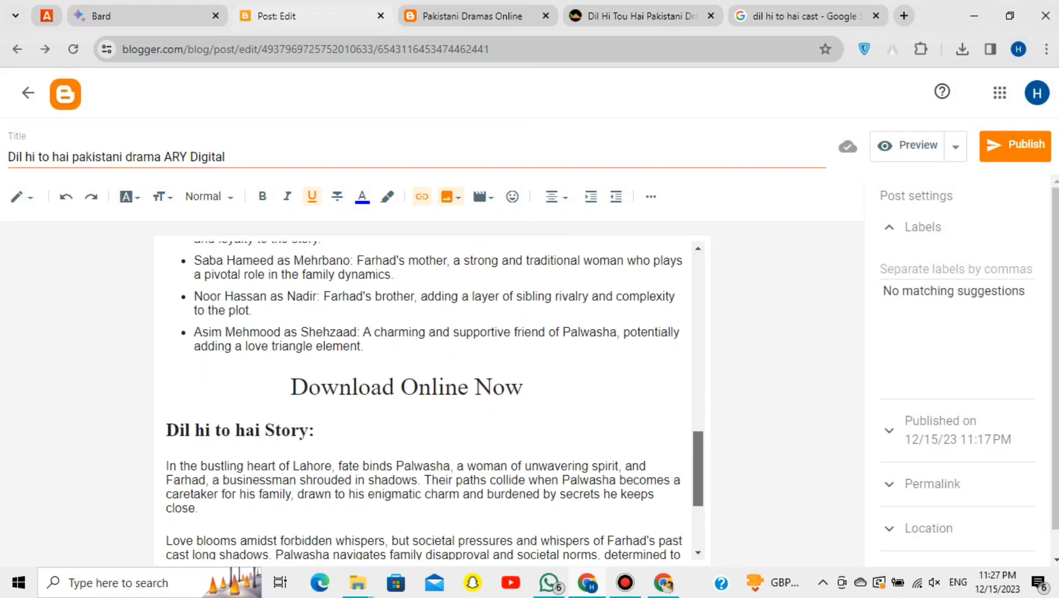
left_click_drag(291, 387, 522, 387)
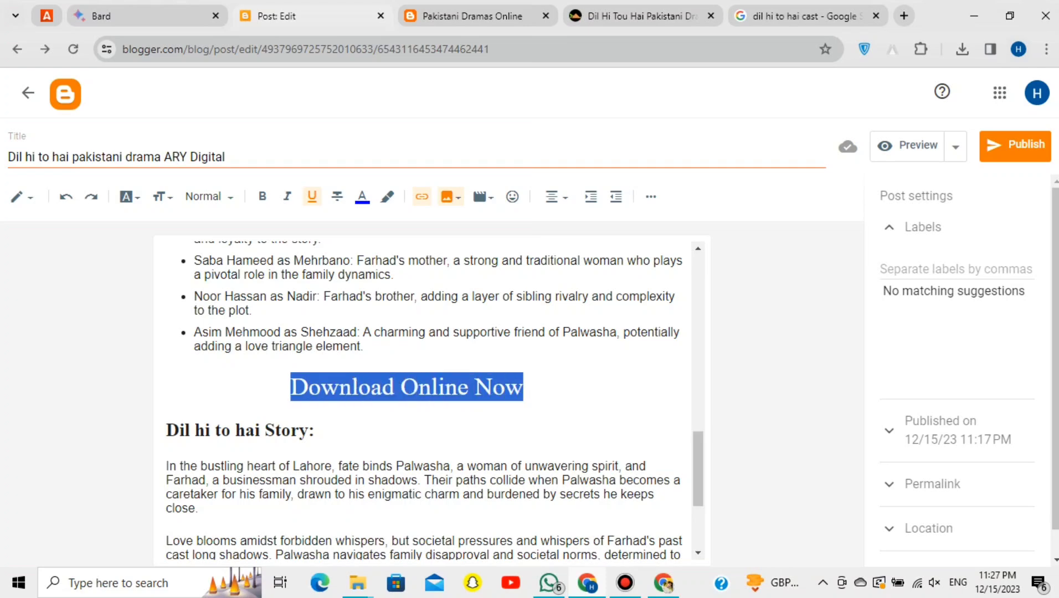
left_click(436, 196)
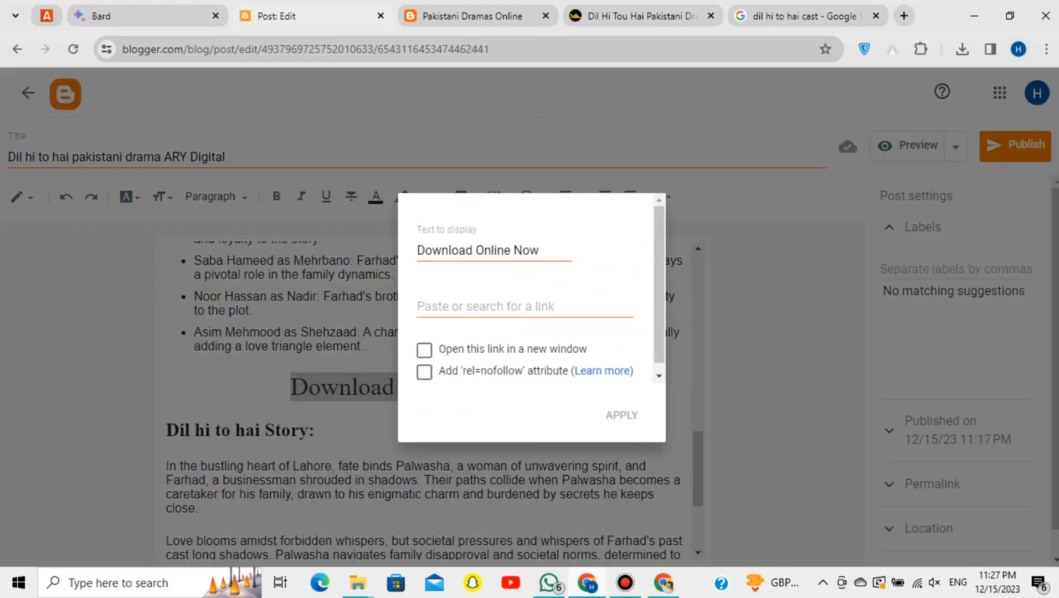
left_click(497, 306)
key("ctrl+v")
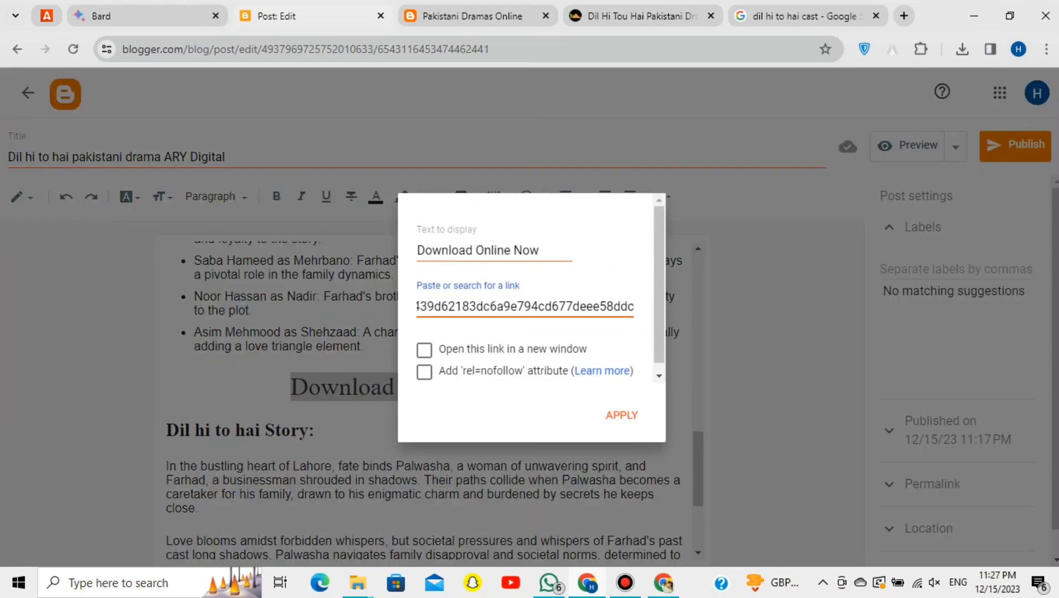
left_click(425, 350)
left_click(621, 415)
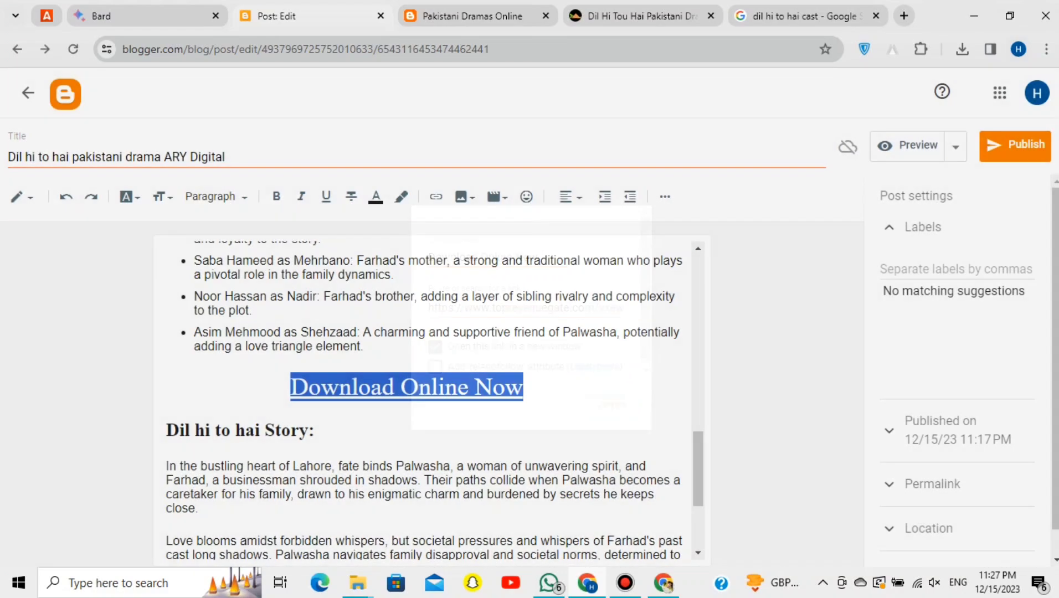
- Link the "Watch Here Full Drama Now" text below the story to the same Adsterra direct link, opening in a new window
scroll(618, 294, "down", 3)
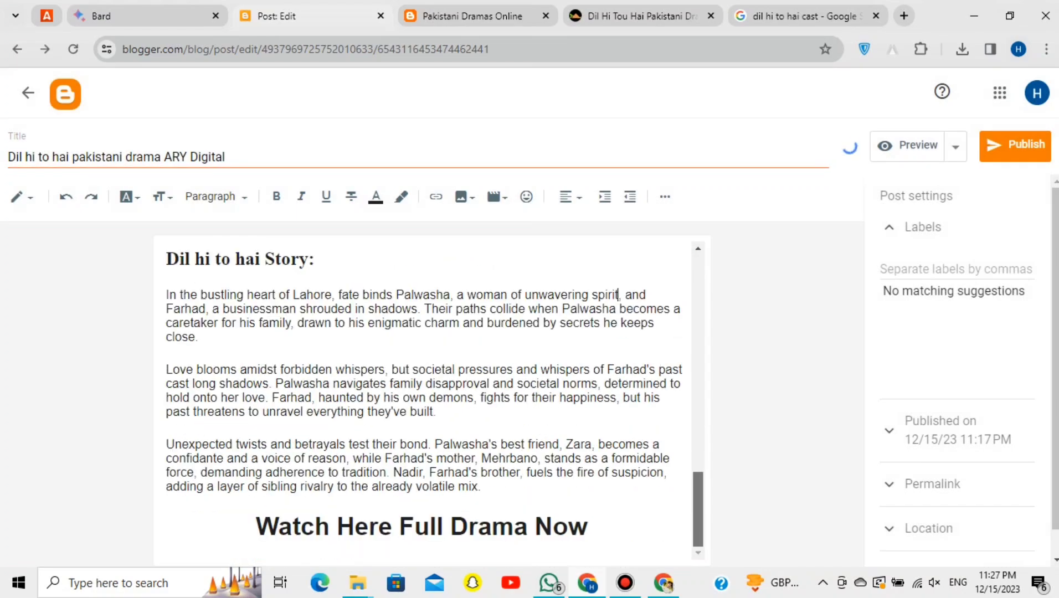
left_click_drag(256, 526, 588, 527)
left_click(436, 197)
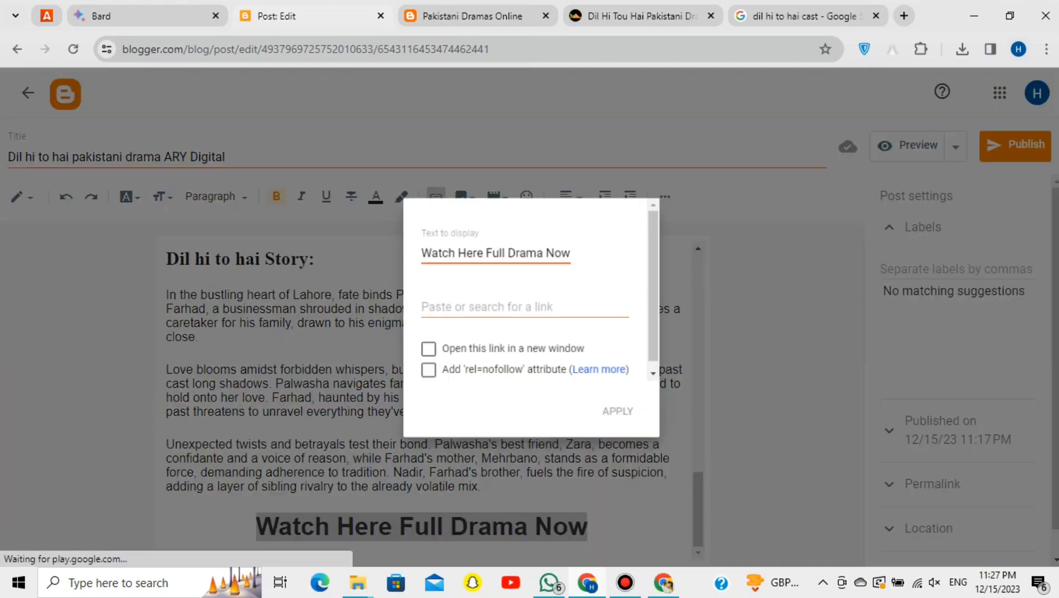
left_click(460, 306)
key("ctrl+v")
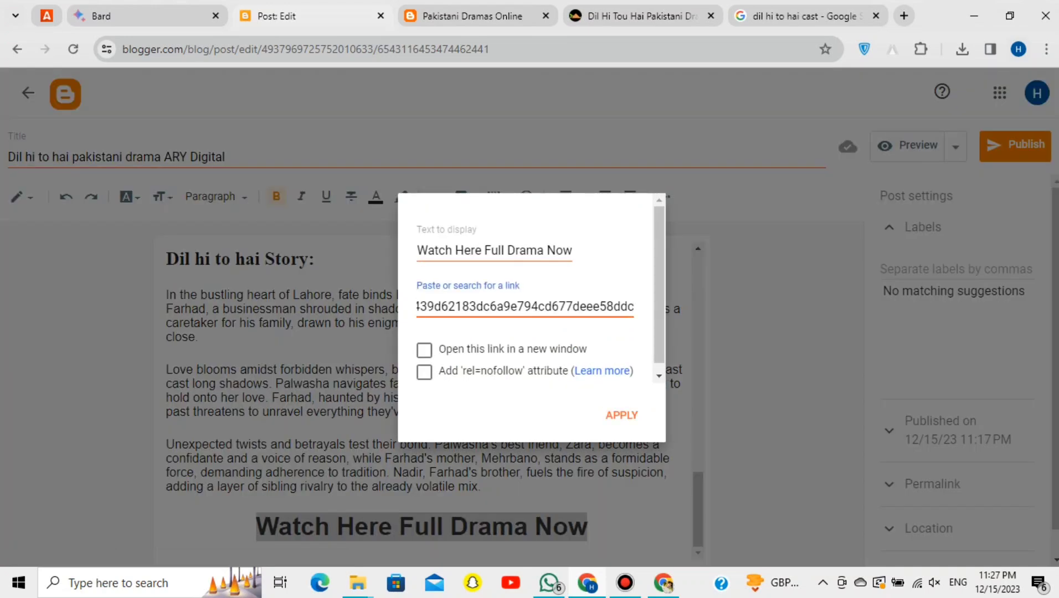
left_click(425, 349)
left_click(622, 415)
left_click(559, 444)
- Review the post in the editor from the poster down to the linked text at its end
scroll(421, 387, "up", 8)
scroll(421, 387, "down", 5)
scroll(420, 388, "up", 3)
scroll(421, 399, "up", 8)
scroll(421, 399, "down", 11)
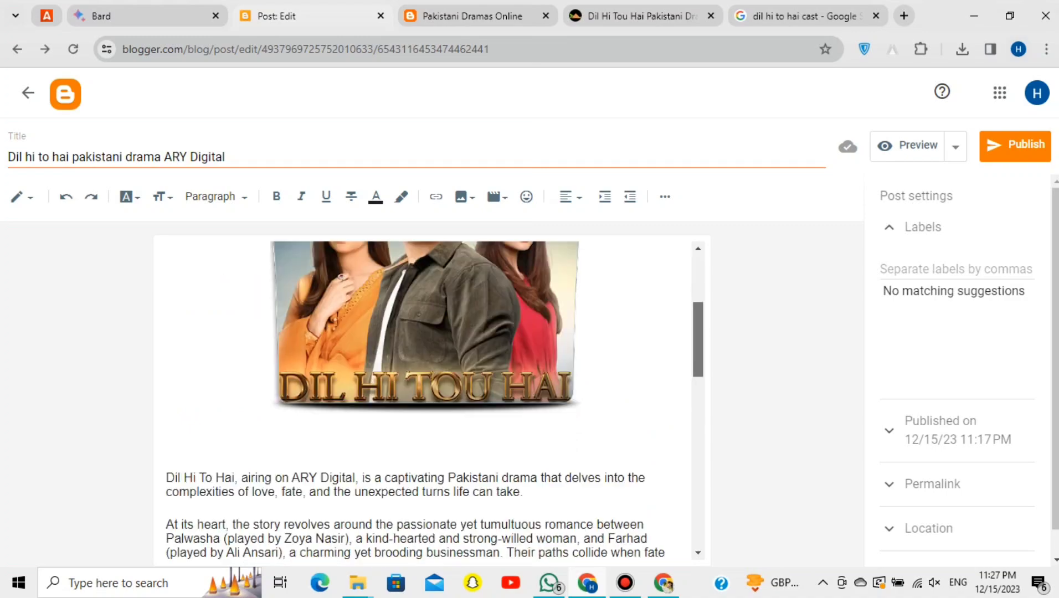
scroll(421, 399, "down", 3)
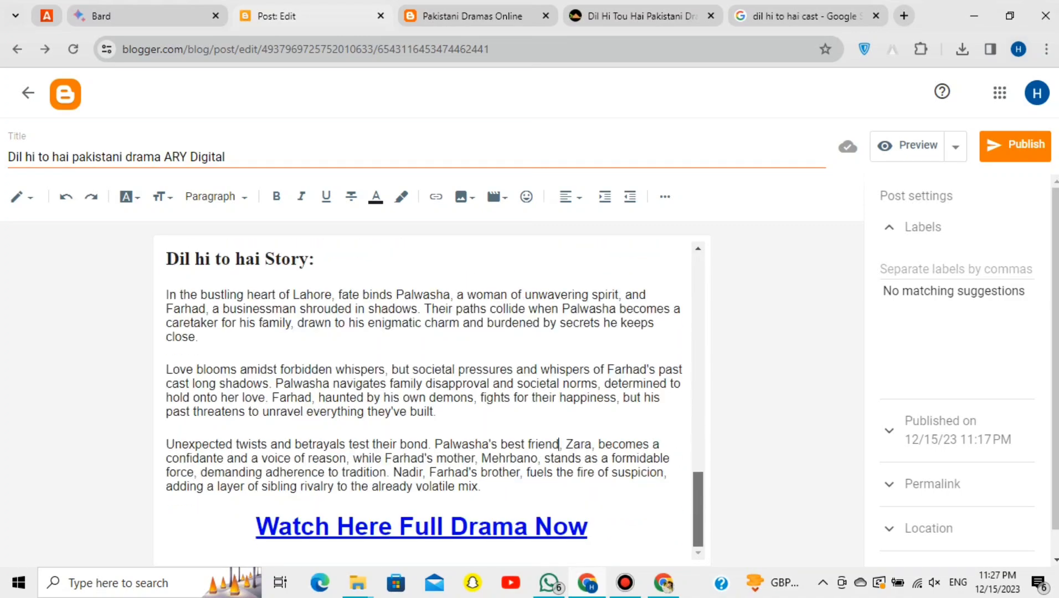
scroll(421, 399, "up", 14)
scroll(421, 398, "down", 14)
- Preview the post, check the whole page down to its end, and close the preview
left_click(911, 145)
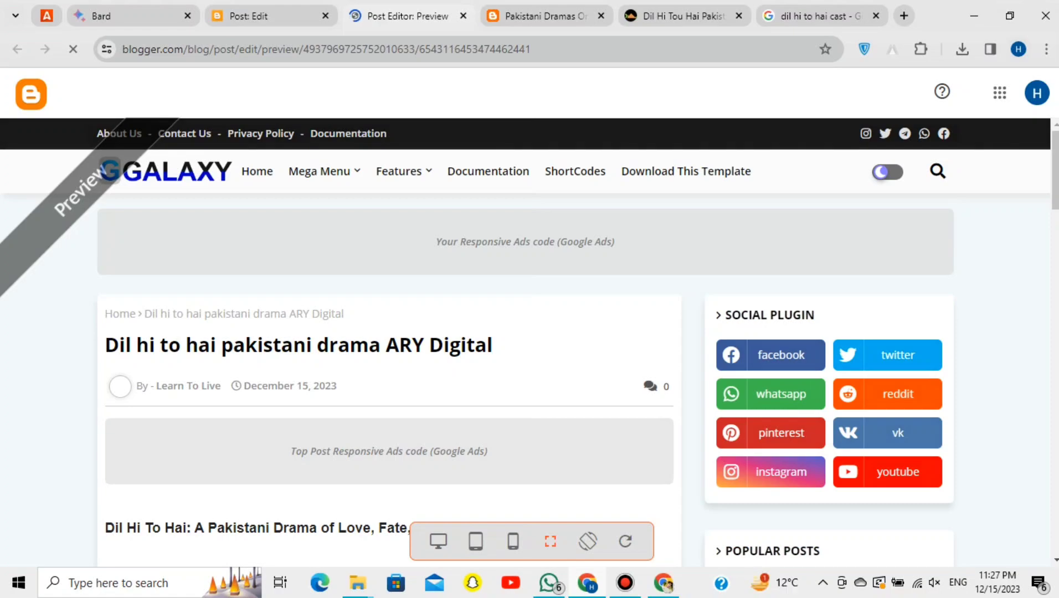
scroll(529, 332, "down", 5)
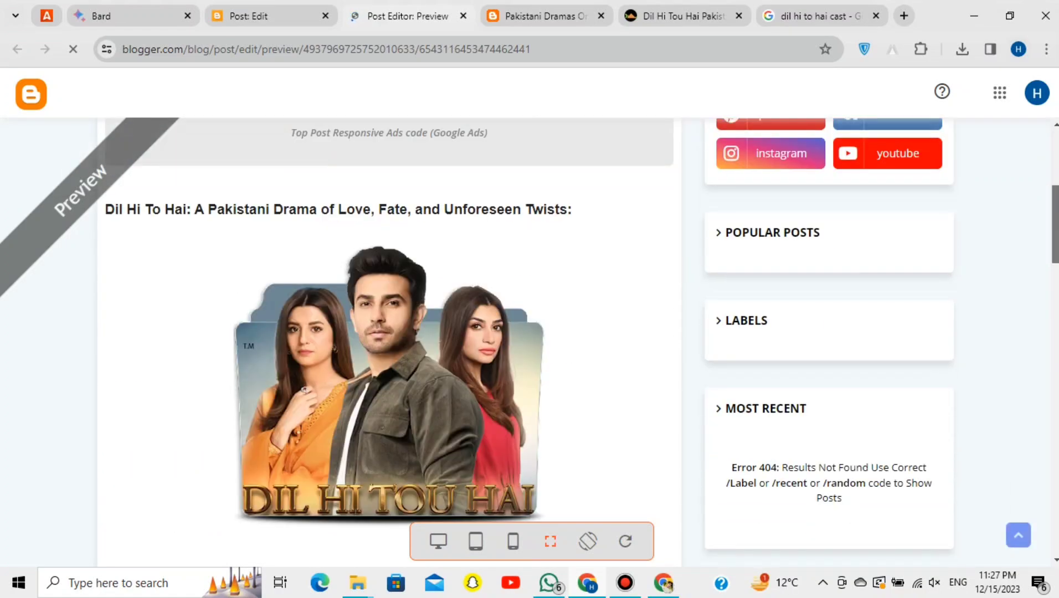
scroll(388, 332, "down", 12)
scroll(388, 332, "down", 8)
left_click_drag(1055, 427, 1055, 169)
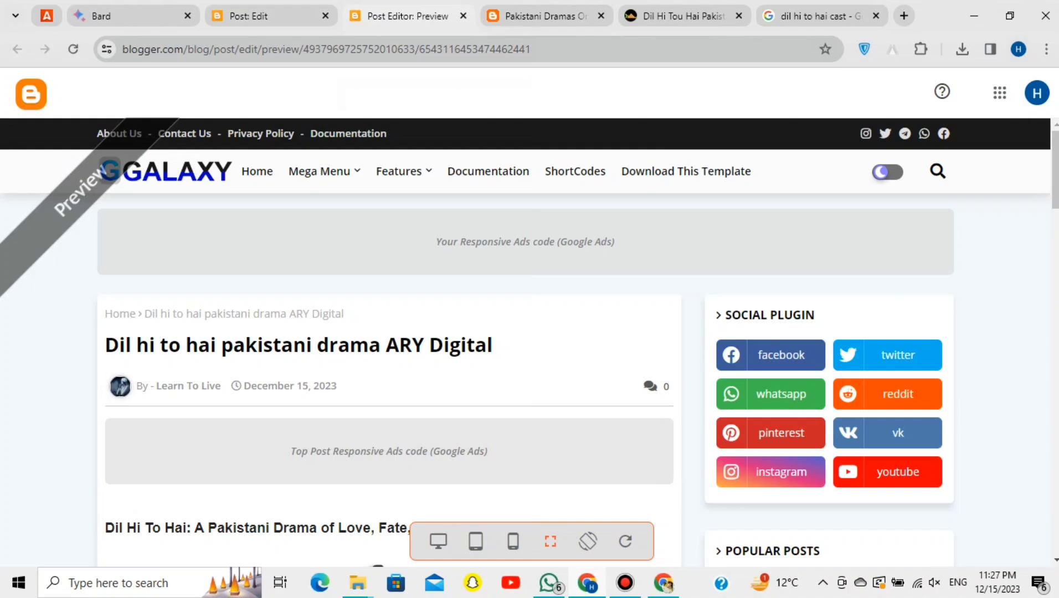
left_click(463, 15)
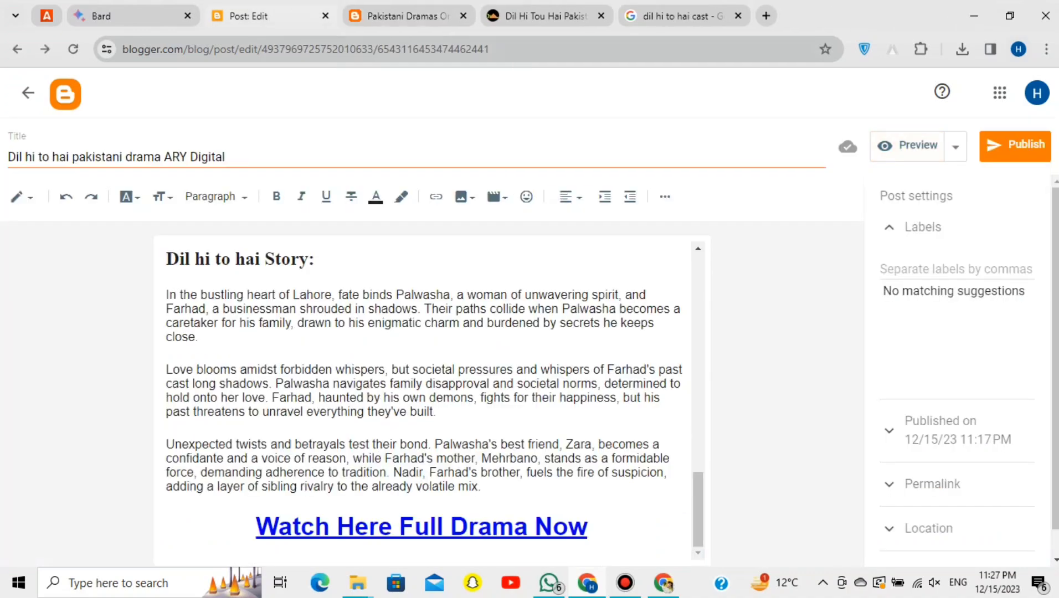
- Publish the Dil hi to hai post to the blog and view the published page
left_click(1015, 145)
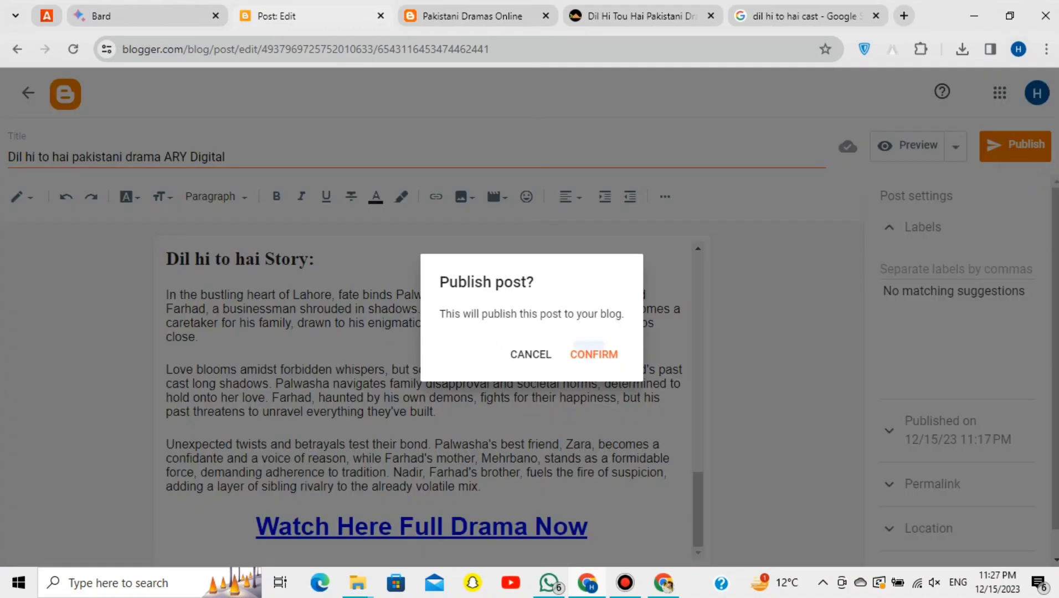
left_click(593, 354)
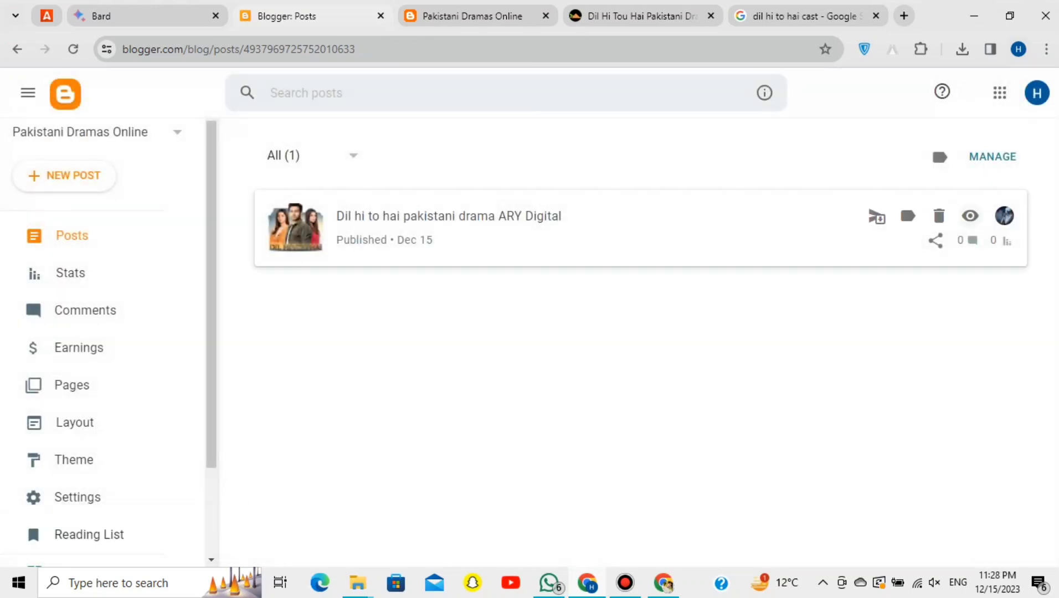
left_click(970, 216)
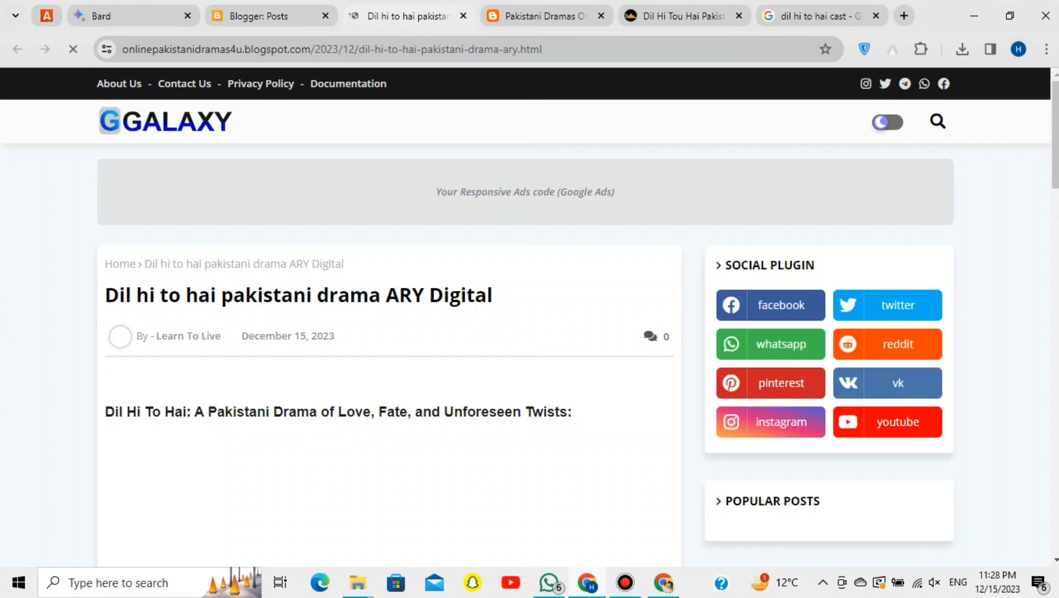
- Switch to Adsterra and copy the Popunder_1 ad code for onlinepakistanidramas4u.blogspot.com
left_click(47, 16)
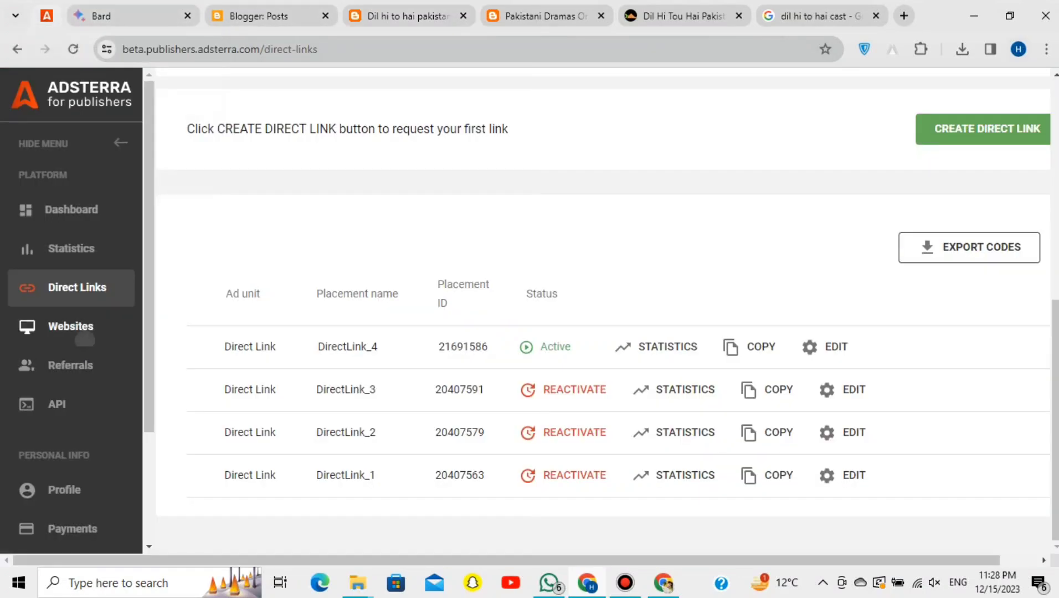
left_click(79, 337)
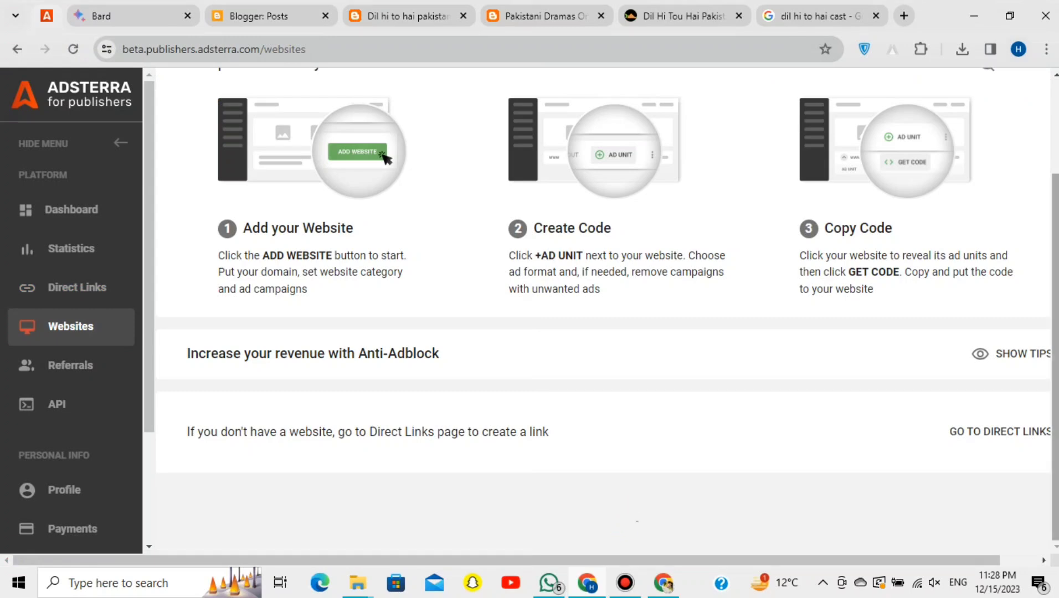
scroll(603, 310, "down", 4)
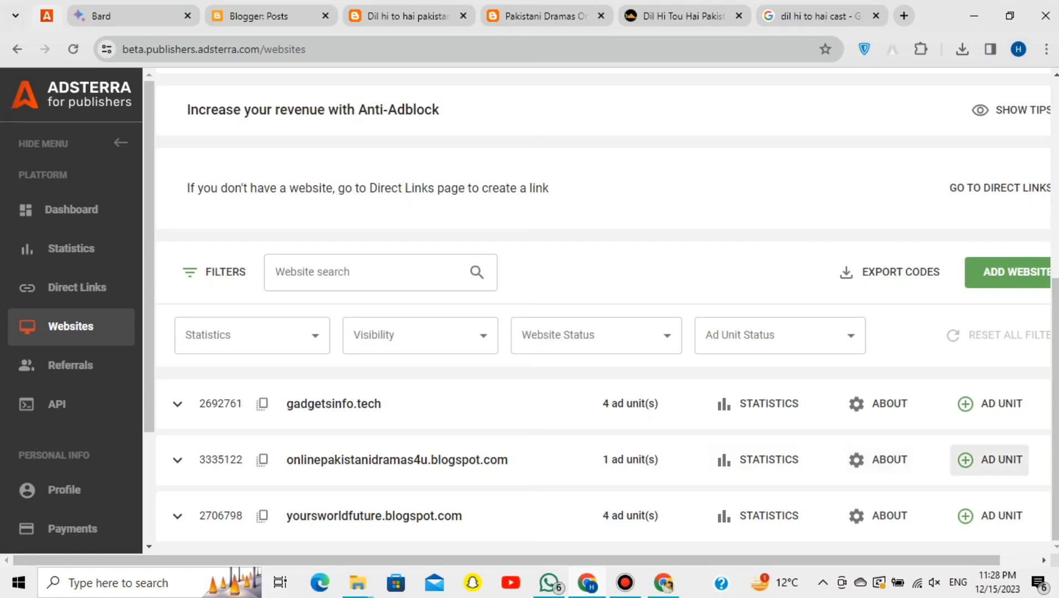
left_click(176, 459)
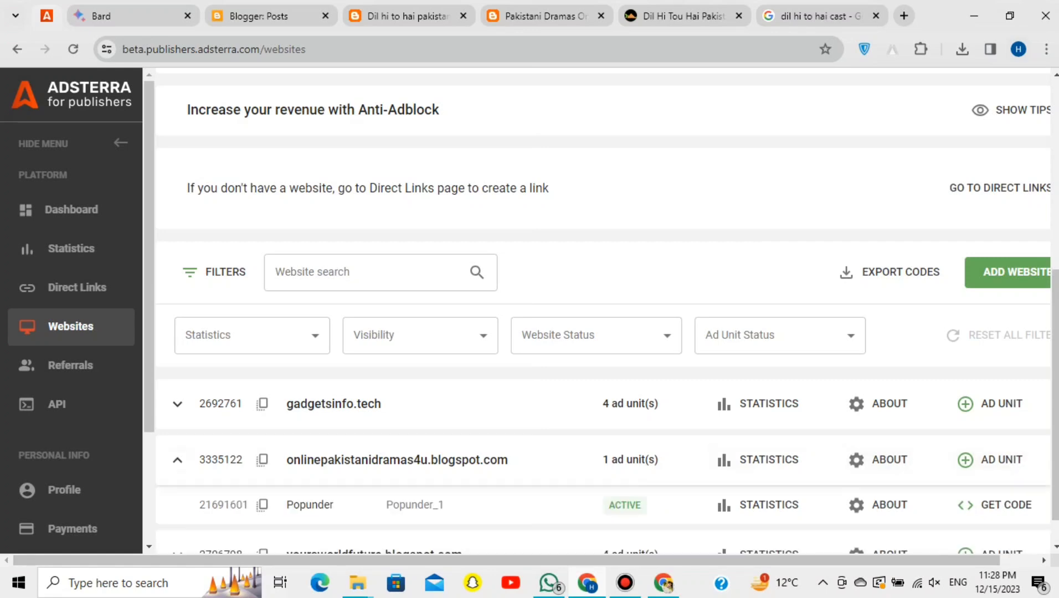
scroll(176, 459, "down", 1)
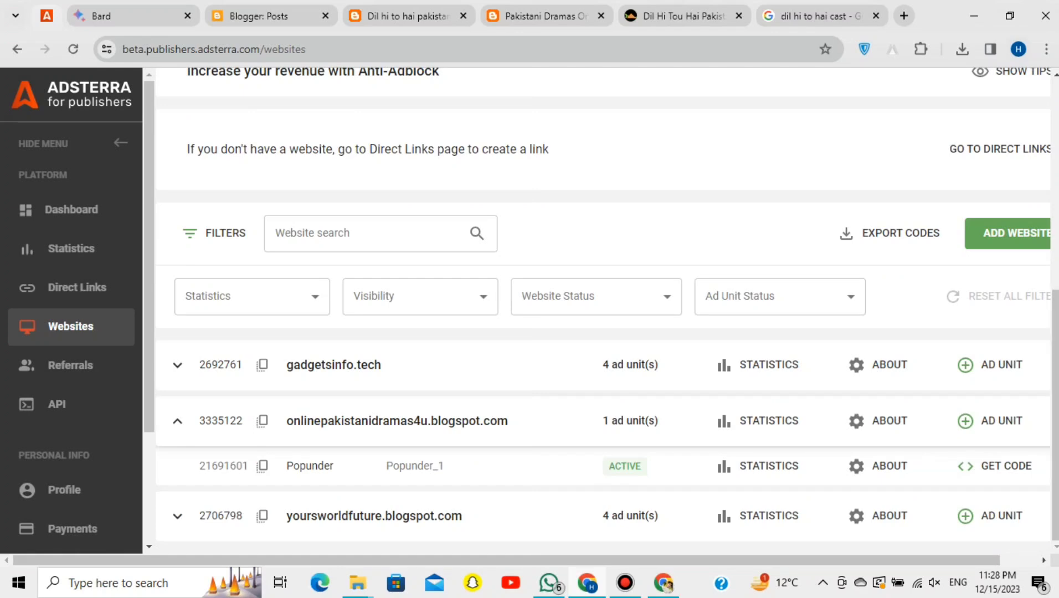
left_click(988, 470)
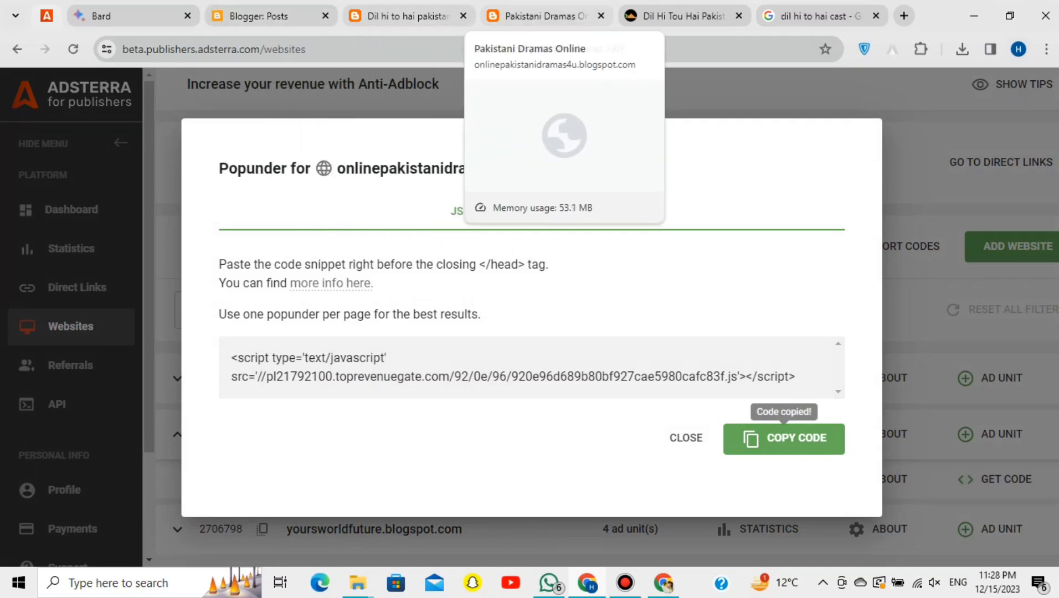
- Close the blog homepage, the Dil Hi Tou Hai reference page and the cast search, keeping the published post open
left_click(407, 15)
left_click(545, 15)
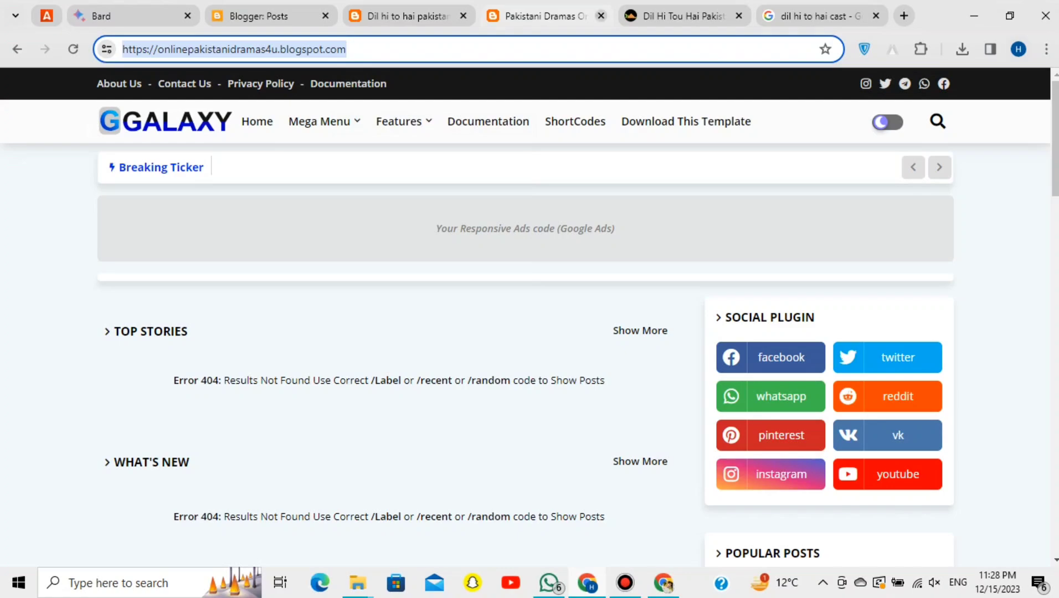
left_click(601, 16)
left_click(601, 15)
left_click(601, 16)
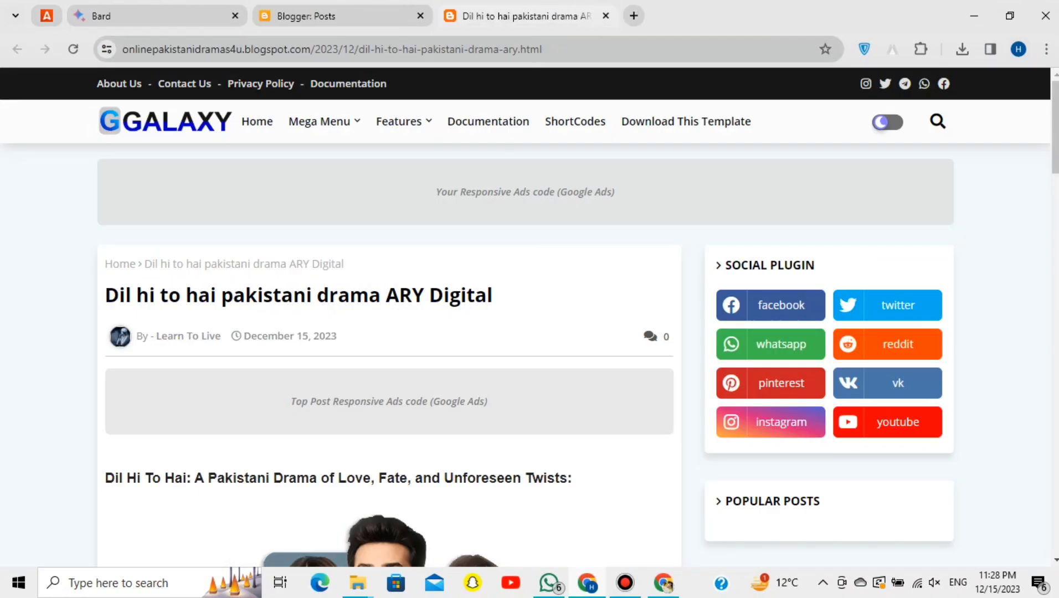
- In Blogger's layout, replace the content of the right sidebar's HTML/JavaScript gadget with the copied Popunder script and save the gadget
left_click(413, 15)
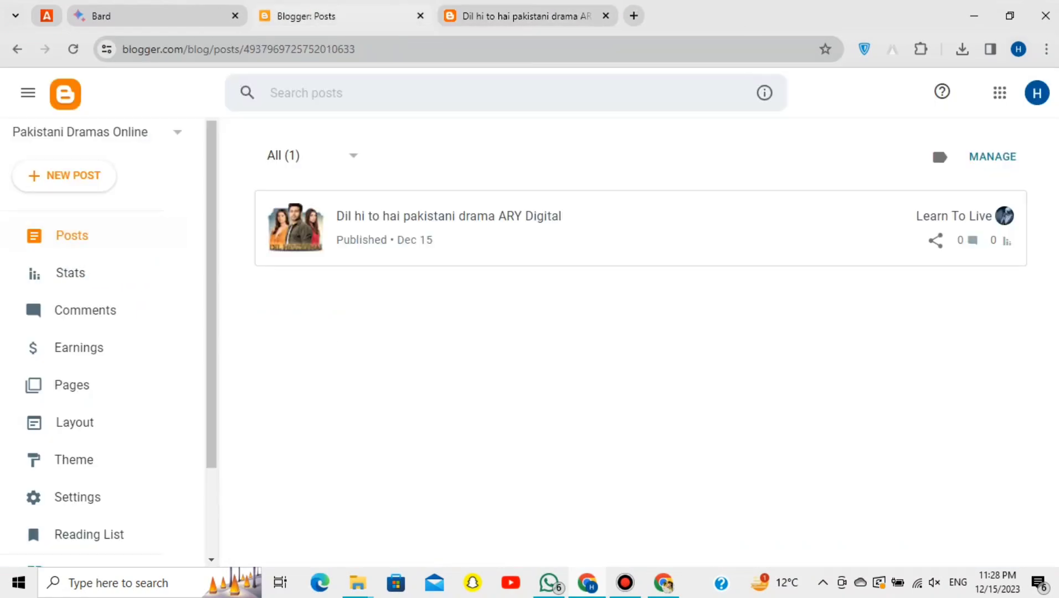
left_click(75, 422)
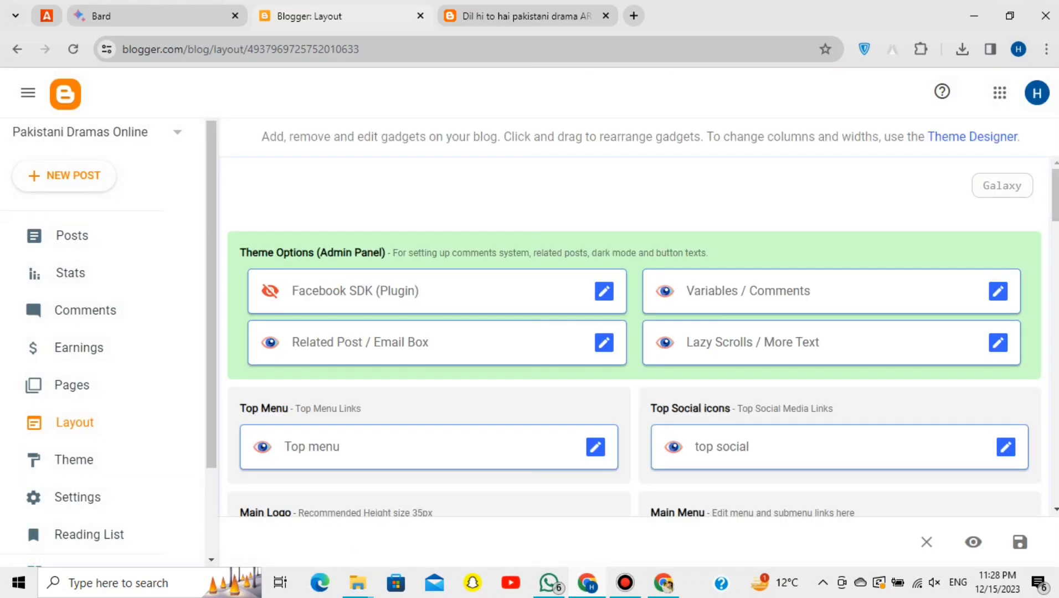
scroll(634, 337, "down", 5)
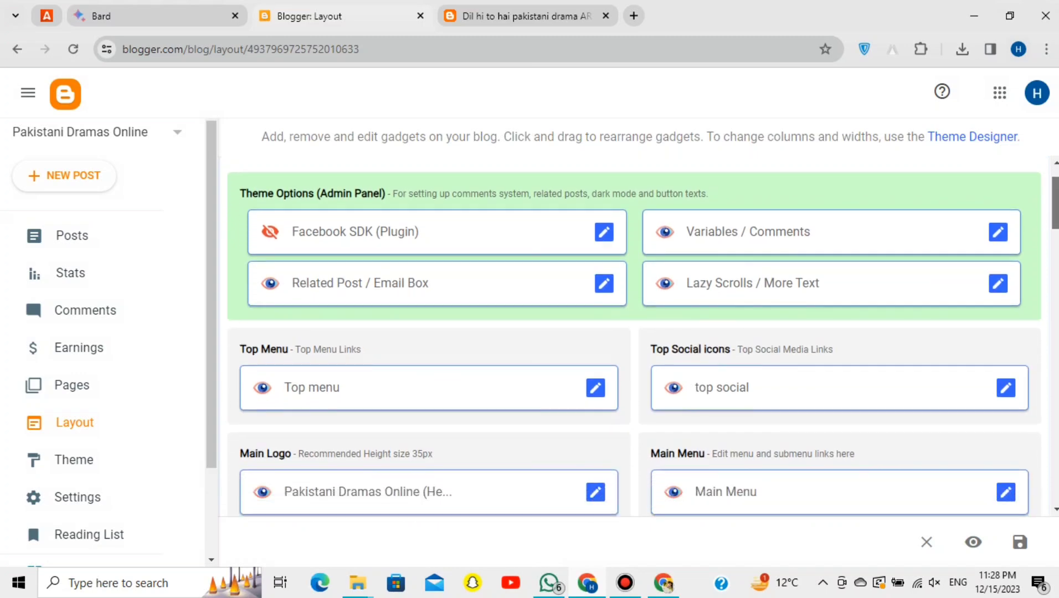
scroll(634, 336, "down", 4)
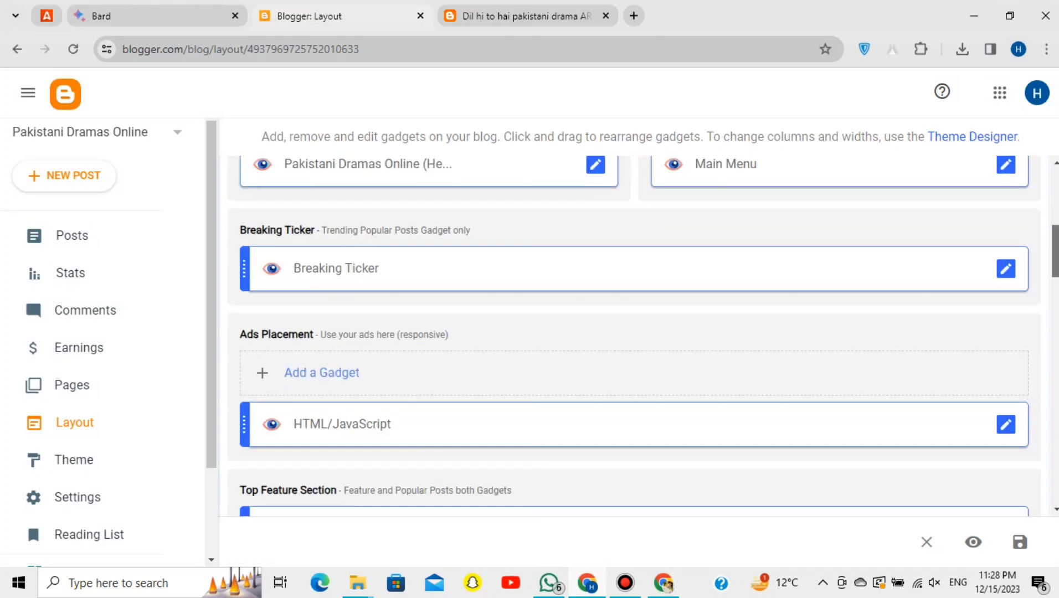
scroll(634, 337, "down", 5)
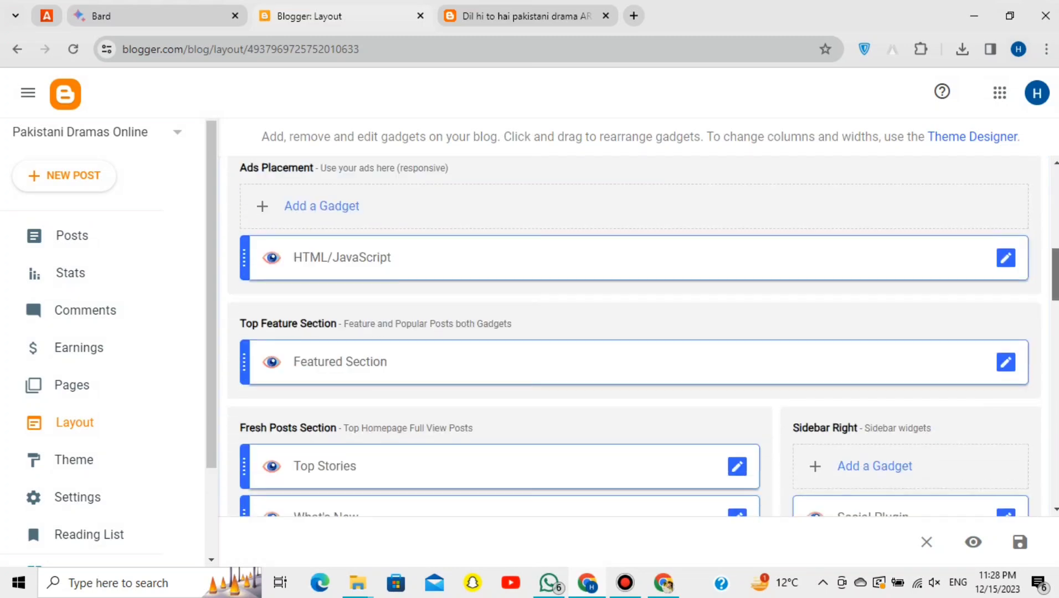
scroll(634, 337, "down", 5)
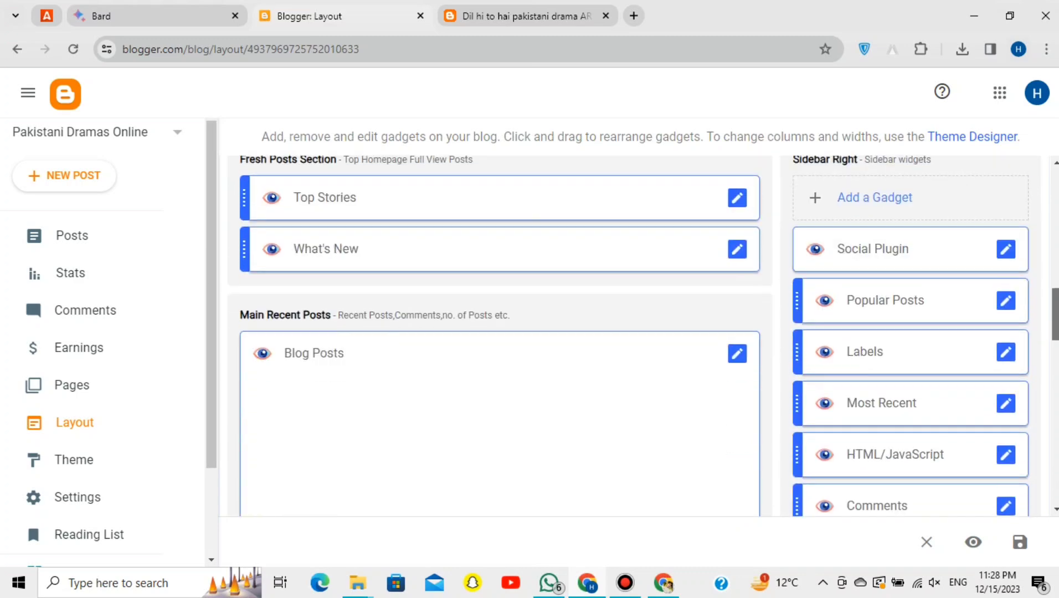
scroll(634, 337, "up", 1)
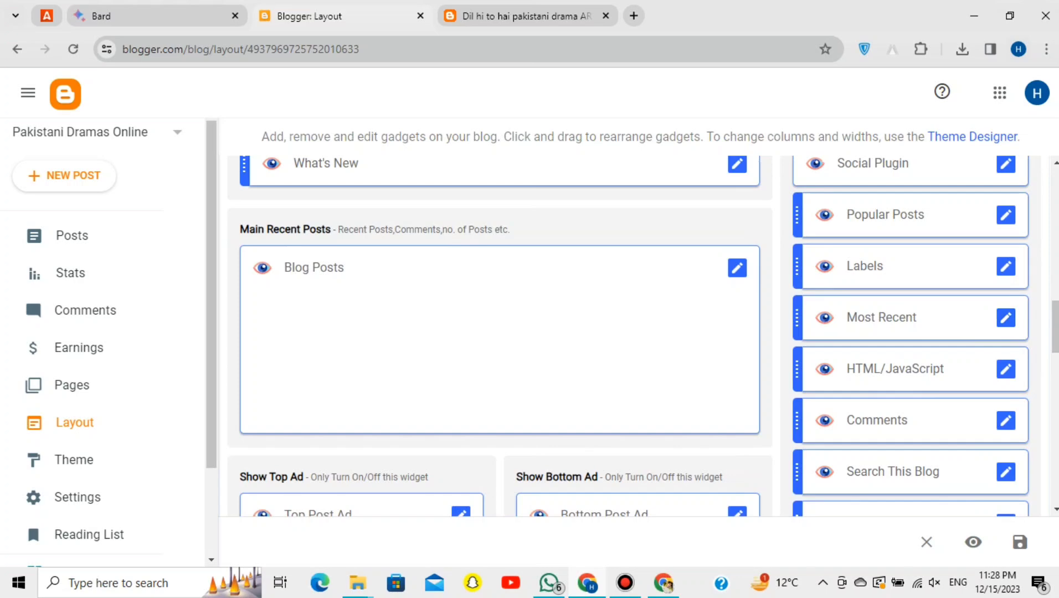
left_click(1005, 368)
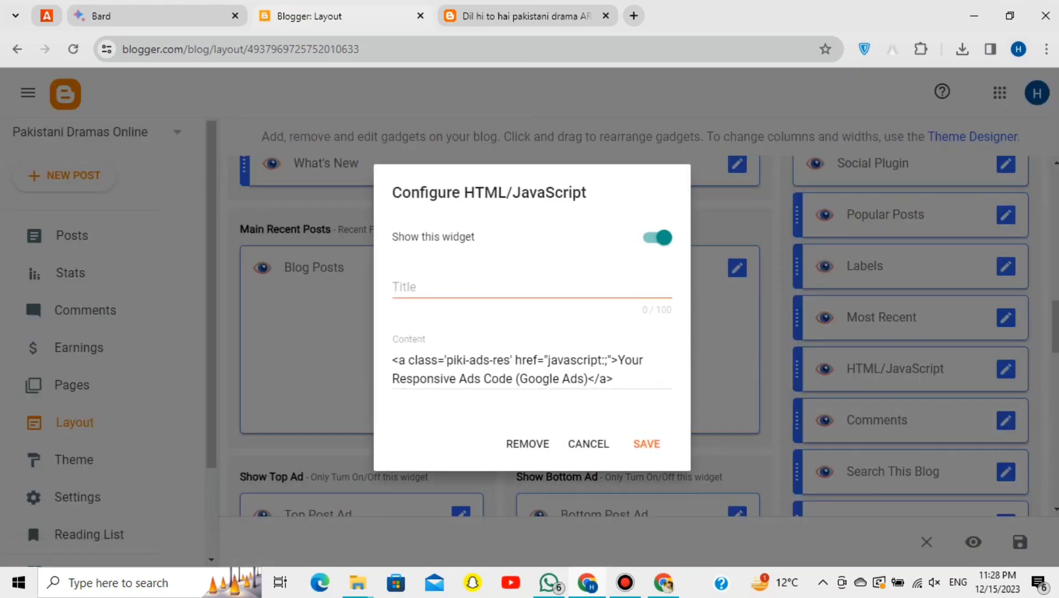
key("ctrl+a")
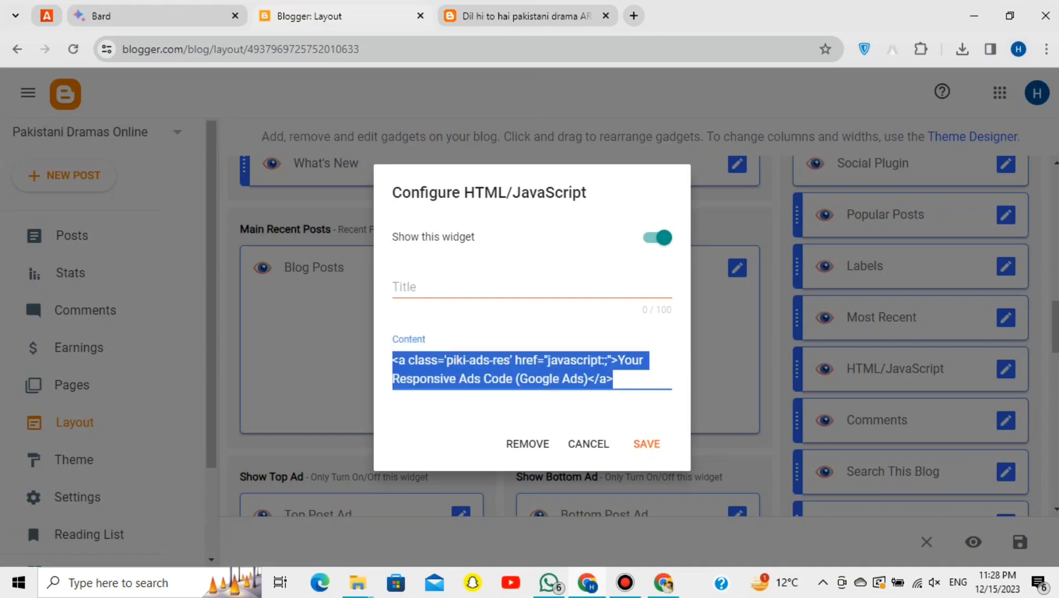
type("<script type='text/javascript' src='//pl21792100.toprevenuegate.com/92/0e/96/920e96d689b80bf927cae5980cafc83f.js'></script>")
left_click(646, 463)
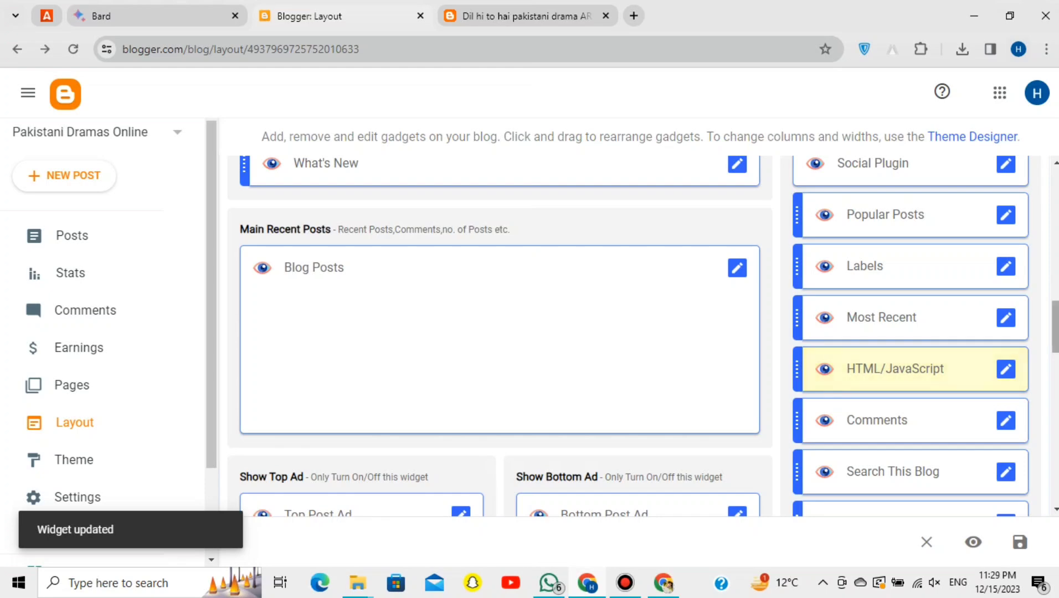
- Reload the published Dil hi to hai post and look through the page to check the Popunder ad
scroll(642, 337, "down", 6)
scroll(642, 336, "up", 4)
scroll(634, 336, "up", 3)
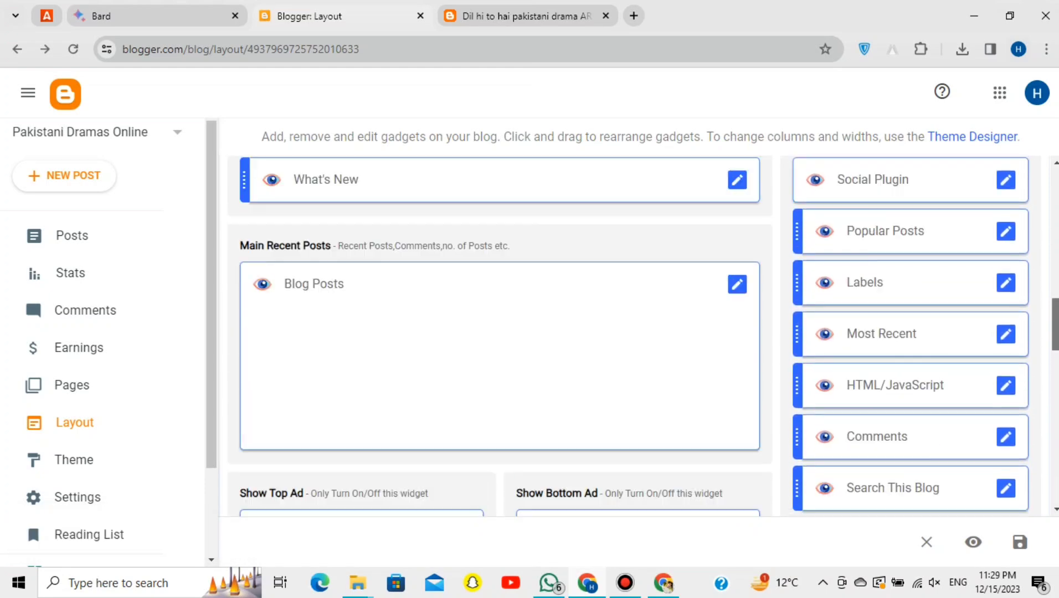
left_click(525, 17)
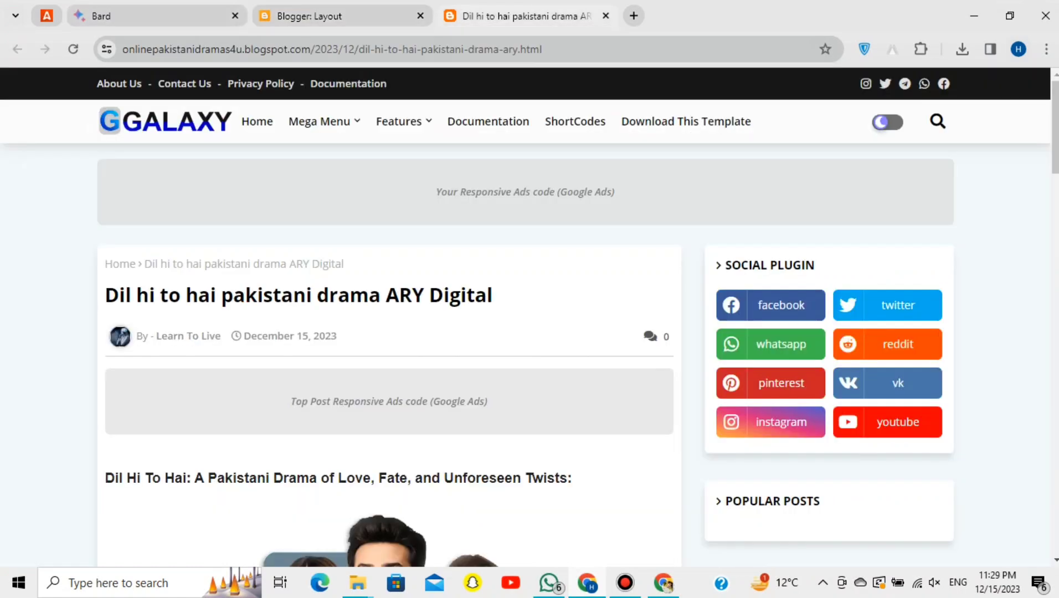
left_click(73, 49)
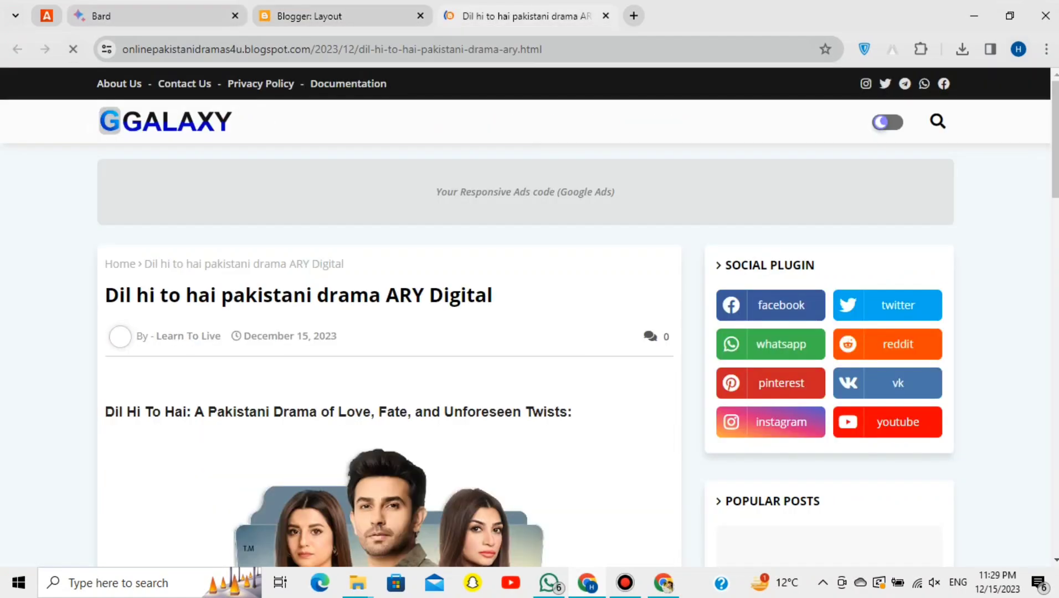
left_click_drag(1055, 138, 1055, 494)
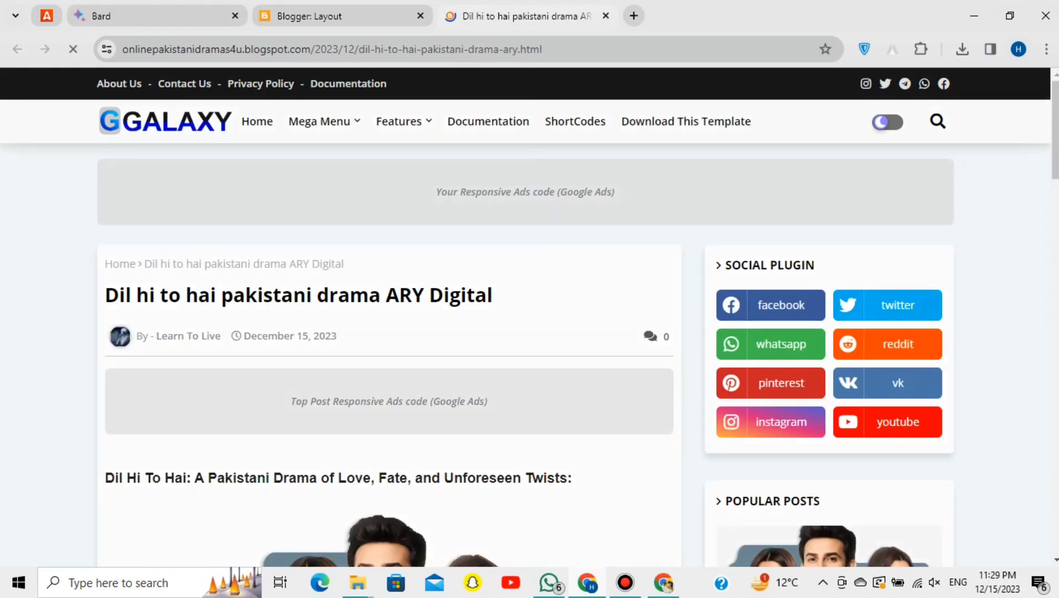
mouse_move(1055, 133)
left_mouse_down()
mouse_move(1055, 507)
mouse_move(1055, 128)
left_mouse_up()
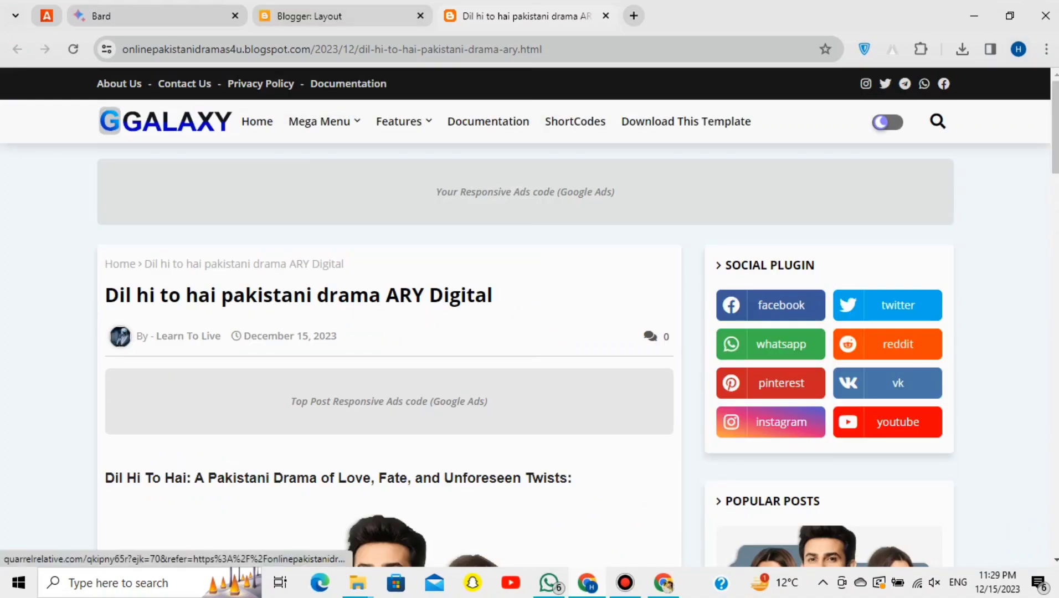
- In Adsterra, add a Banner 160x300 ad unit to onlinepakistanidramas4u.blogspot.com and dismiss the submission notice
left_click(156, 16)
left_click(46, 15)
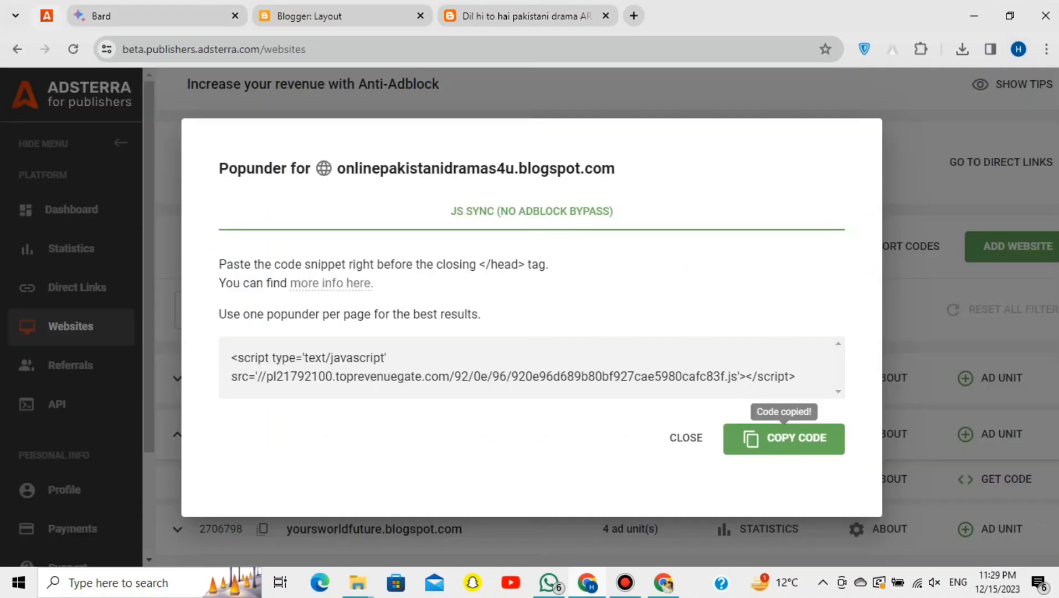
left_click(686, 438)
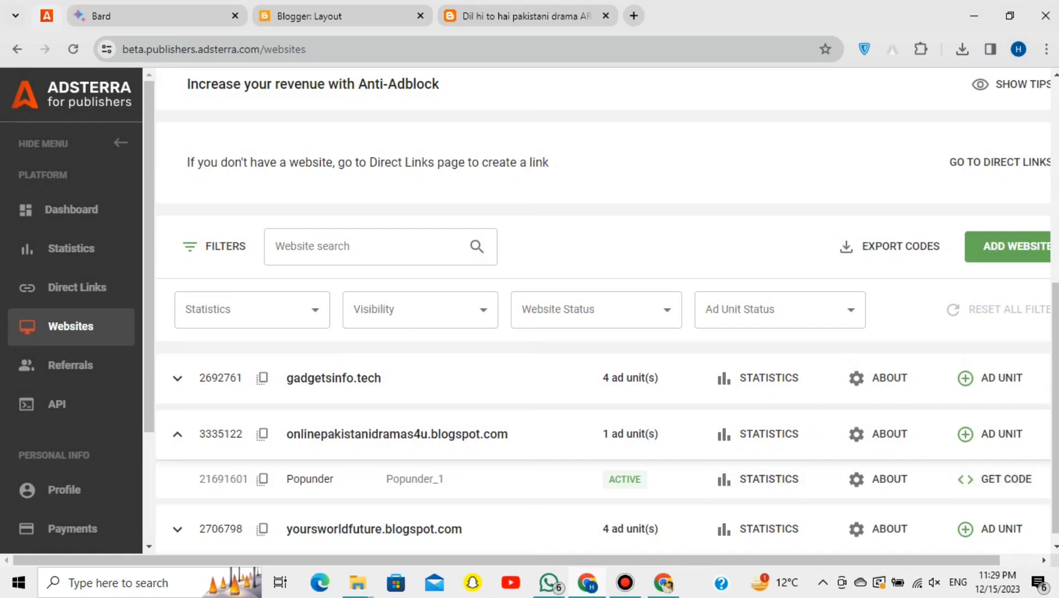
left_click(177, 434)
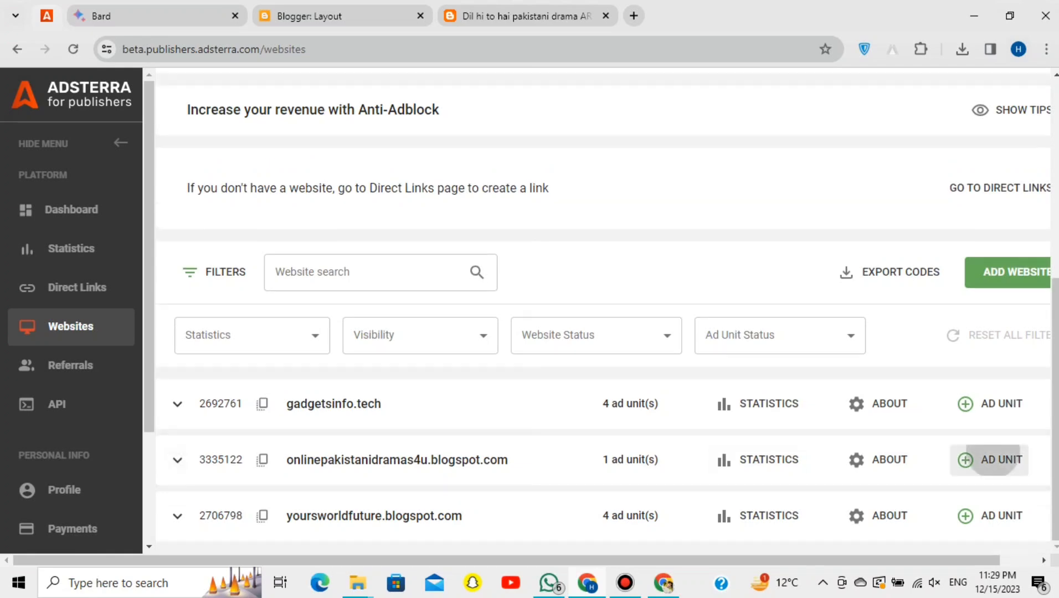
left_click(993, 460)
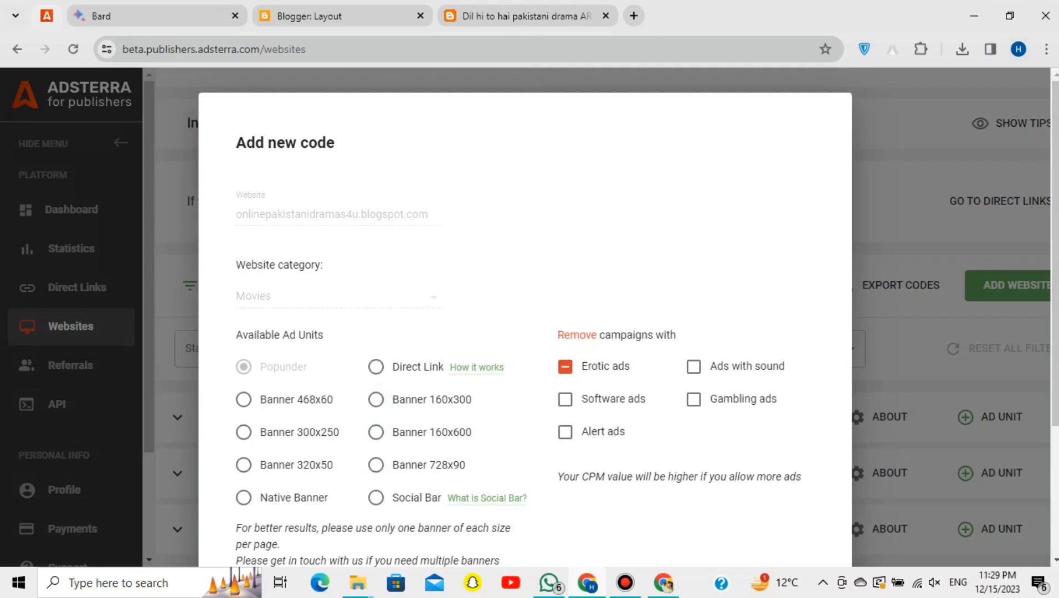
left_click(376, 400)
scroll(525, 316, "down", 3)
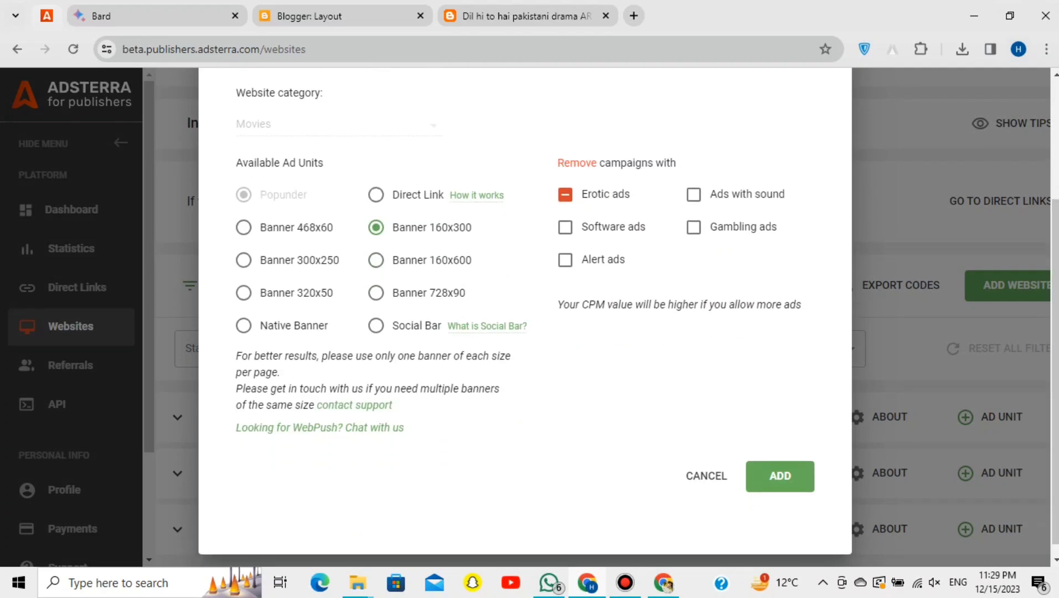
left_click(796, 470)
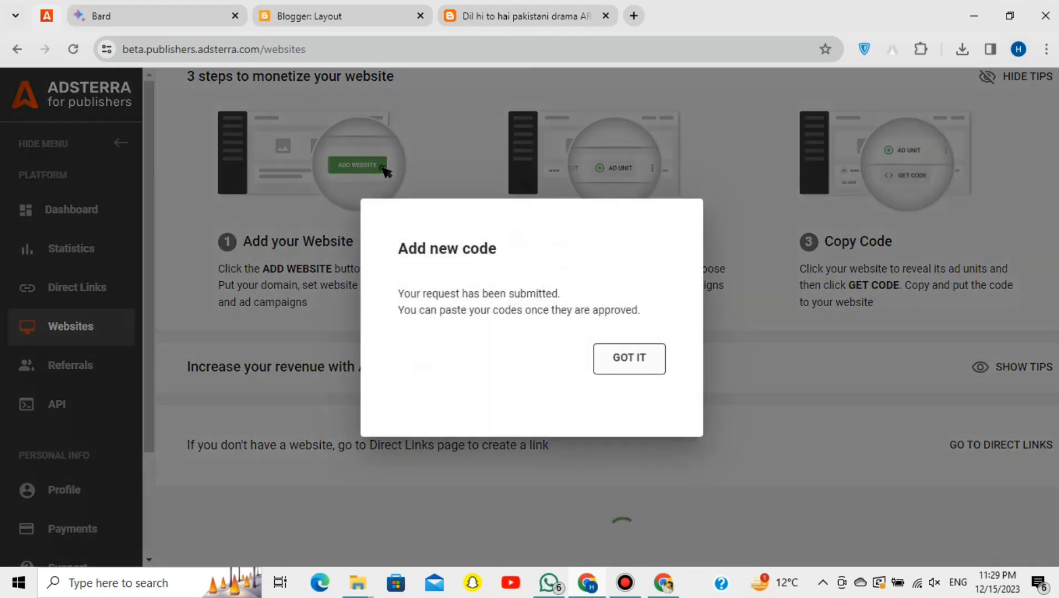
left_click(630, 358)
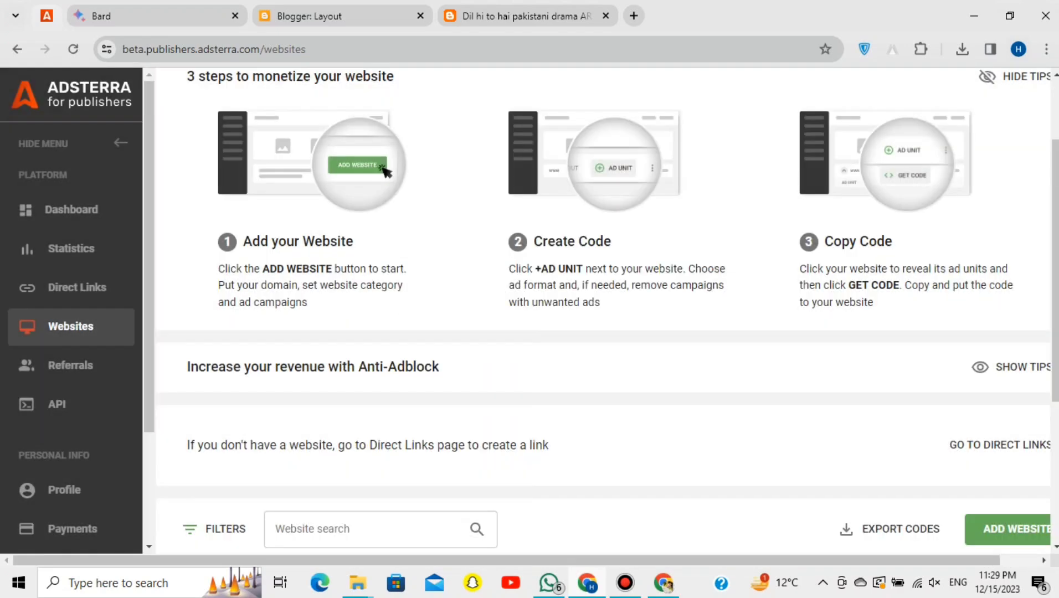
- Expand the ad units of onlinepakistanidramas4u.blogspot.com to check the new banner's status, and refresh the websites page
left_click_drag(1055, 270, 1055, 409)
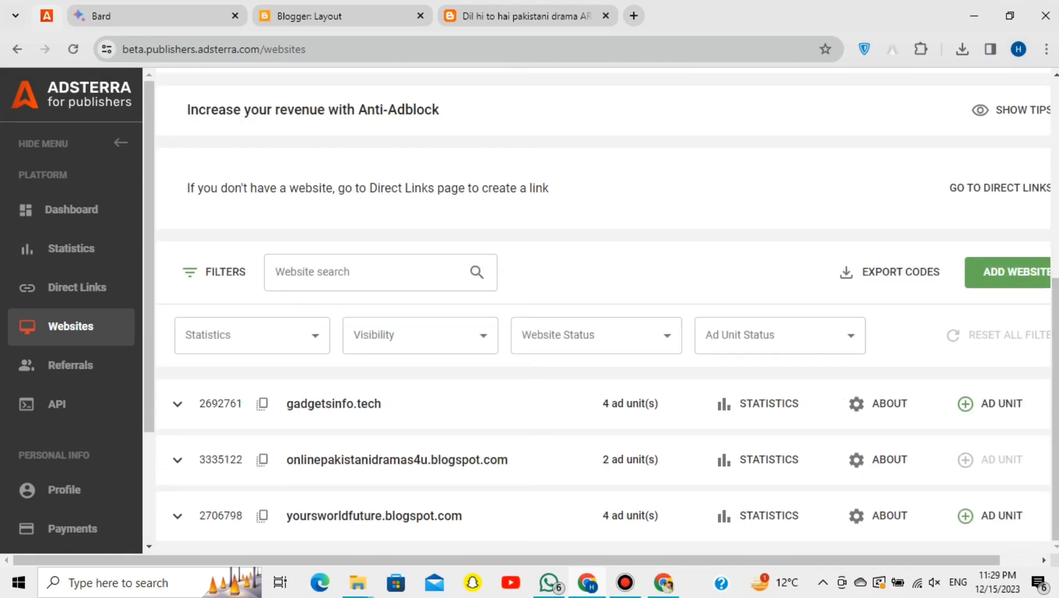
left_click(177, 459)
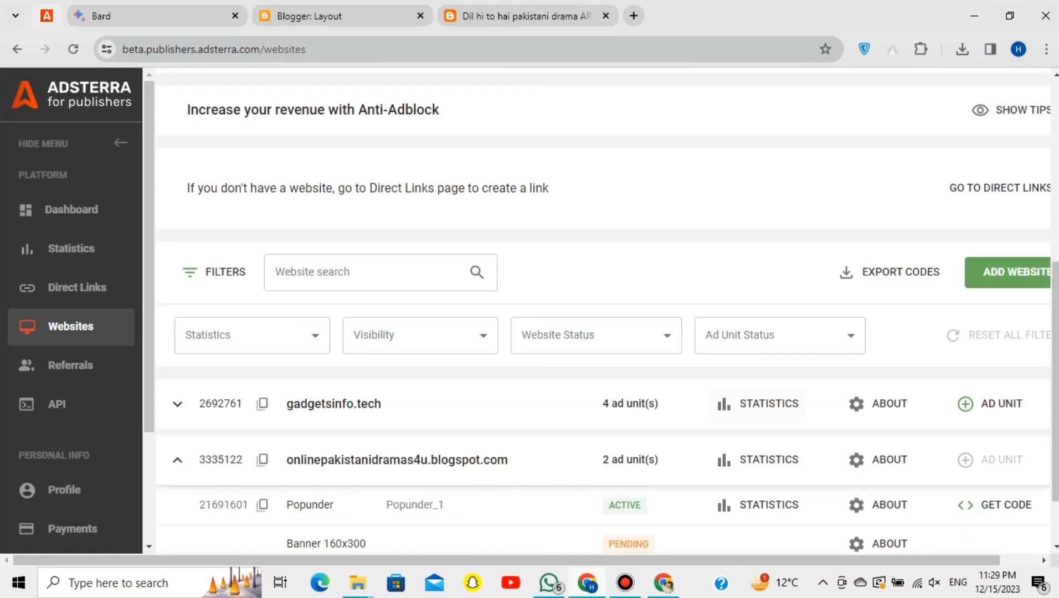
scroll(178, 460, "down", 2)
left_click(73, 49)
- Test the popunder from the published post's Home link, close the ad pages that open, and view the blog homepage
left_click(526, 16)
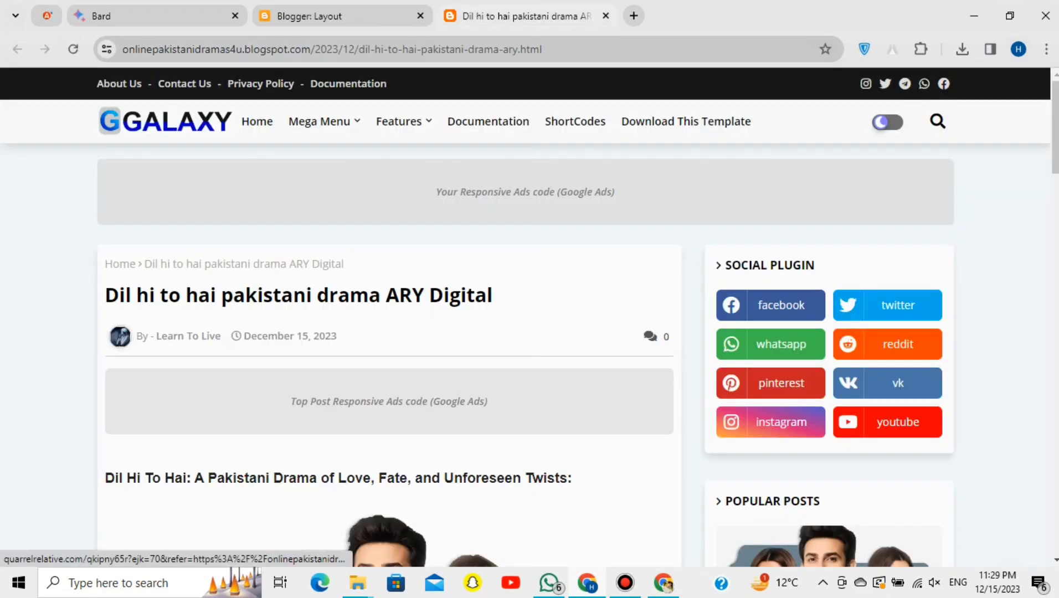
left_click(257, 121)
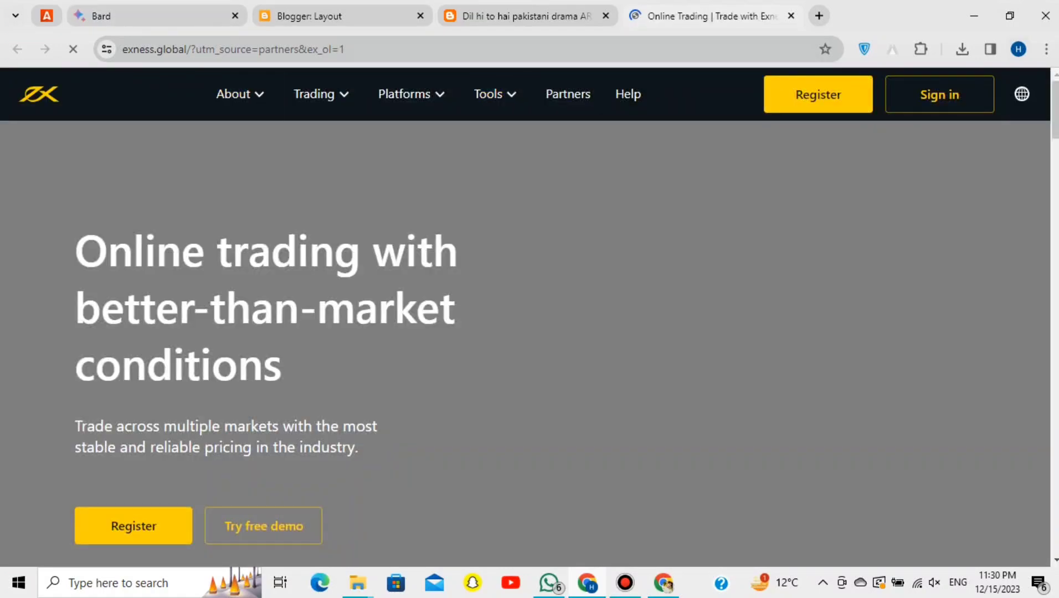
left_click(791, 15)
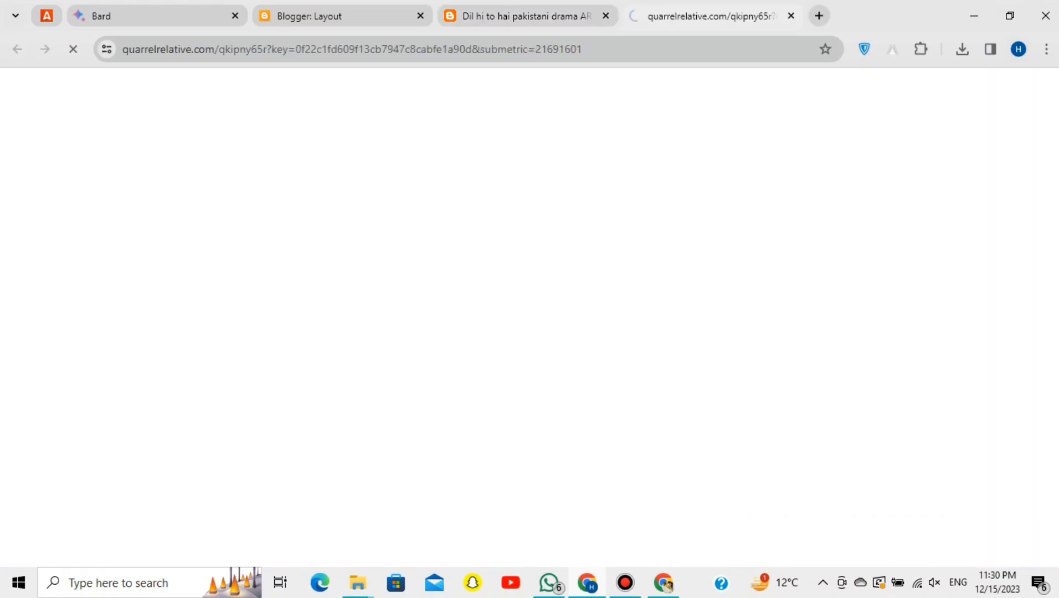
left_click(791, 15)
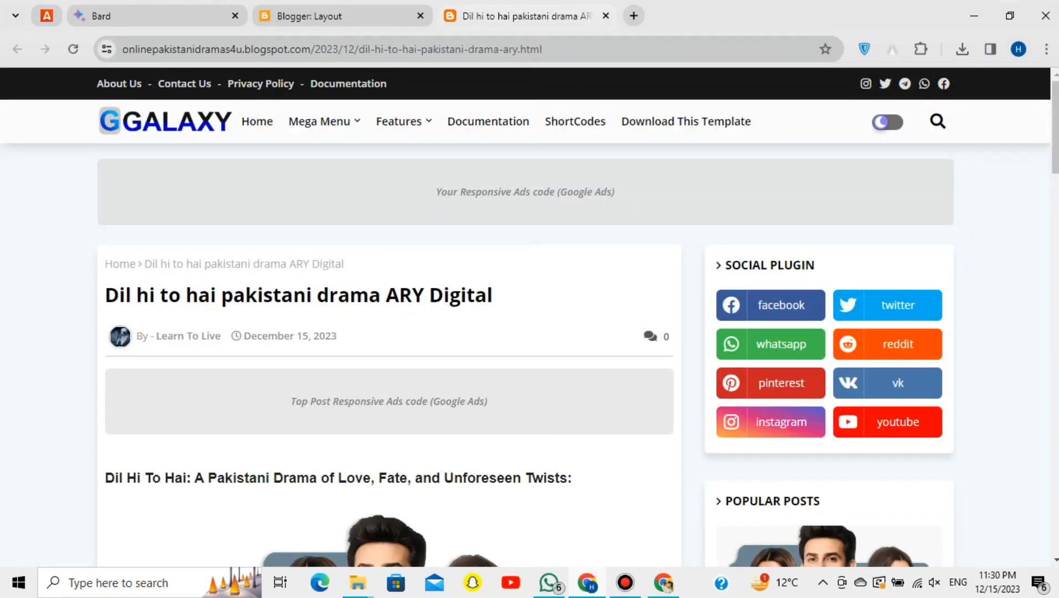
mouse_move(1055, 127)
left_mouse_down()
mouse_move(1055, 262)
mouse_move(1055, 128)
left_mouse_up()
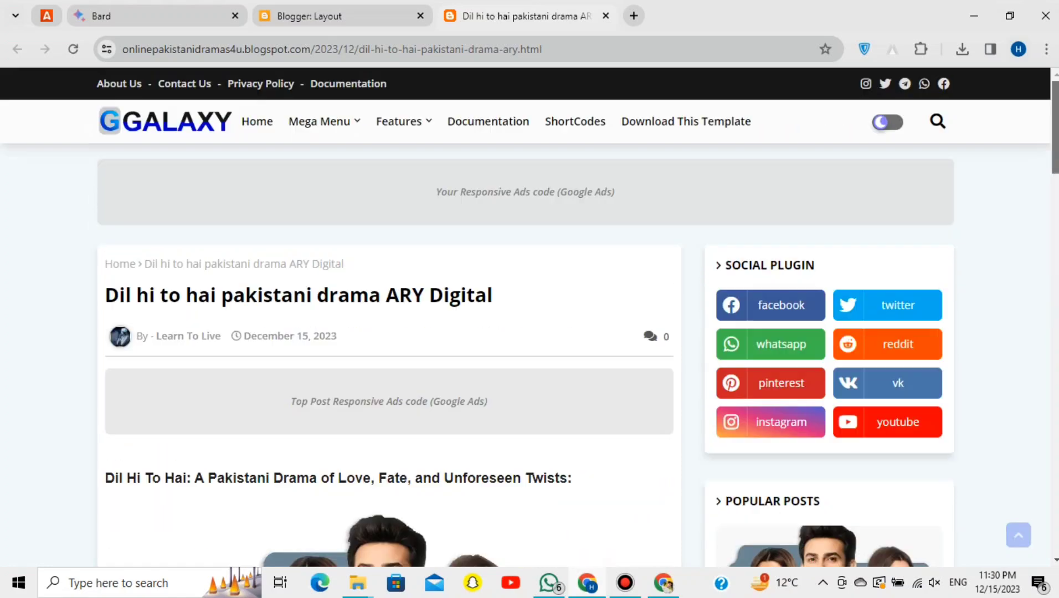
left_click(257, 121)
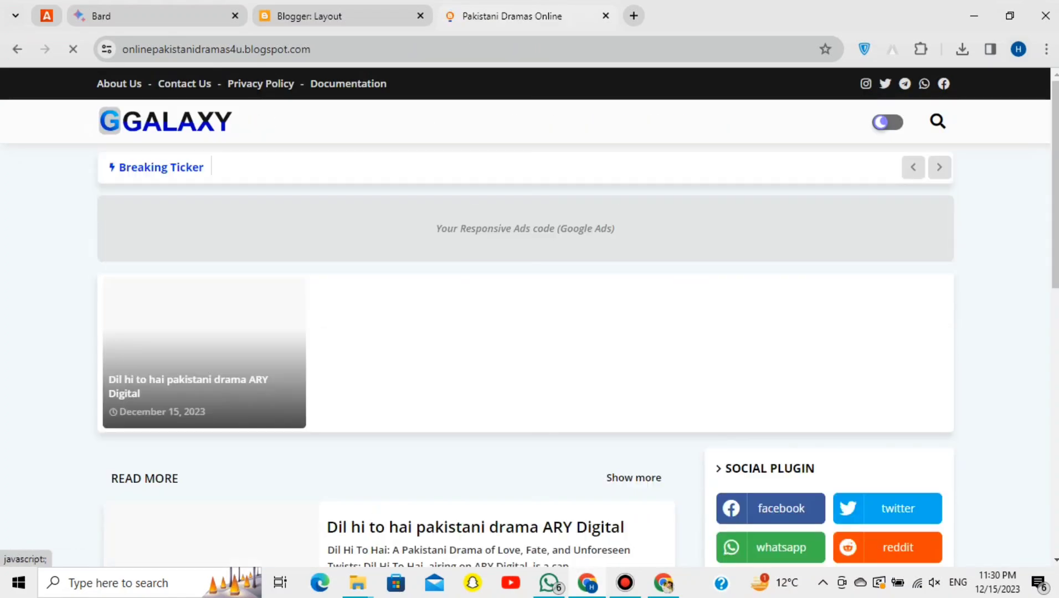
mouse_move(1055, 128)
left_mouse_down()
mouse_move(1055, 480)
mouse_move(1055, 123)
left_mouse_up()
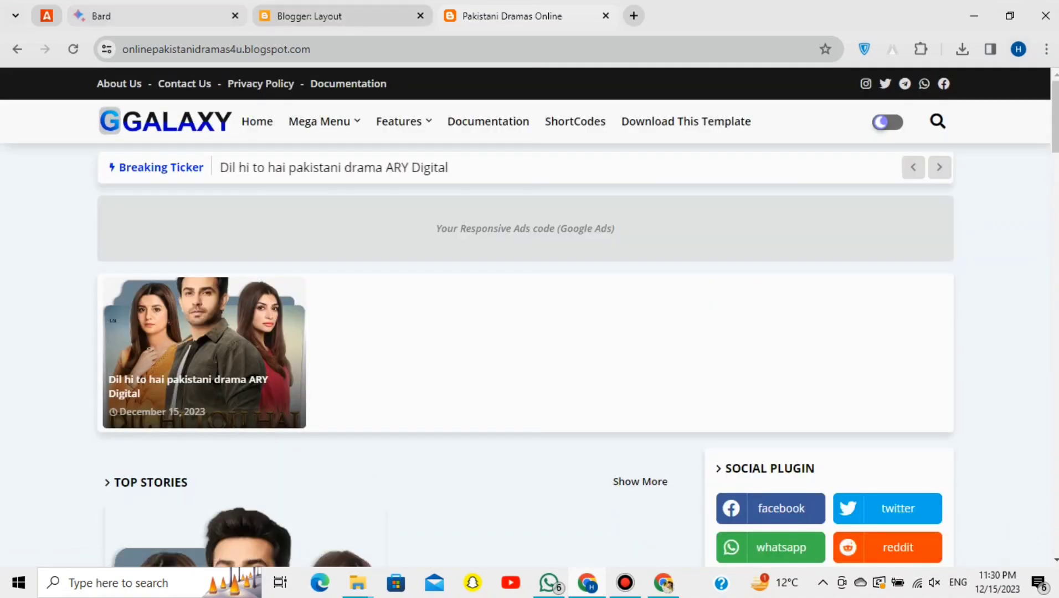
- Return to Adsterra and copy the Banner 160x300 ad code for onlinepakistanidramas4u.blogspot.com
left_click(46, 16)
left_click_drag(1055, 276, 1055, 409)
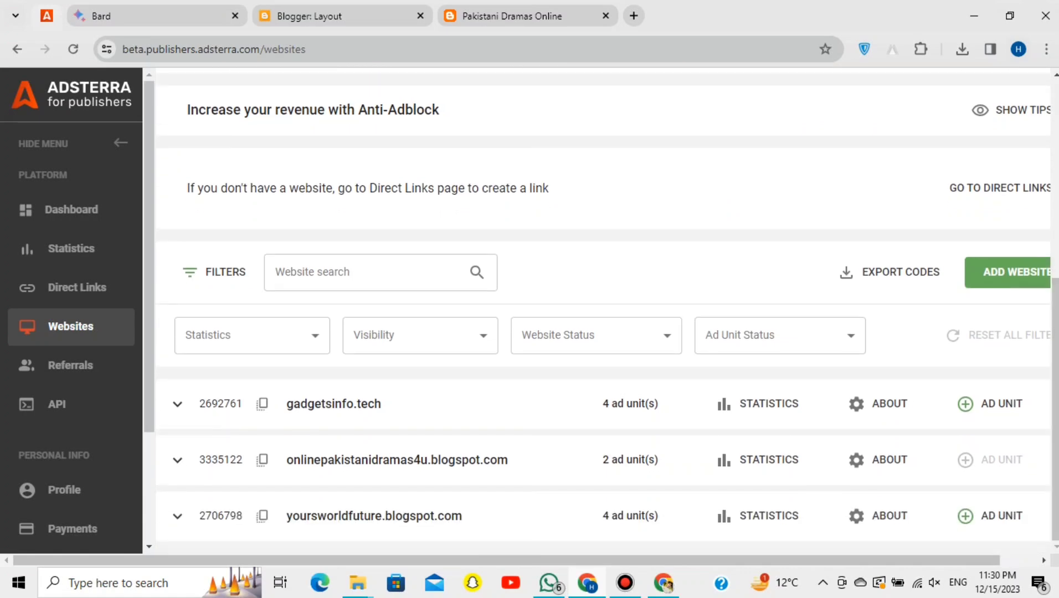
left_click(177, 460)
left_click_drag(1055, 382, 1055, 422)
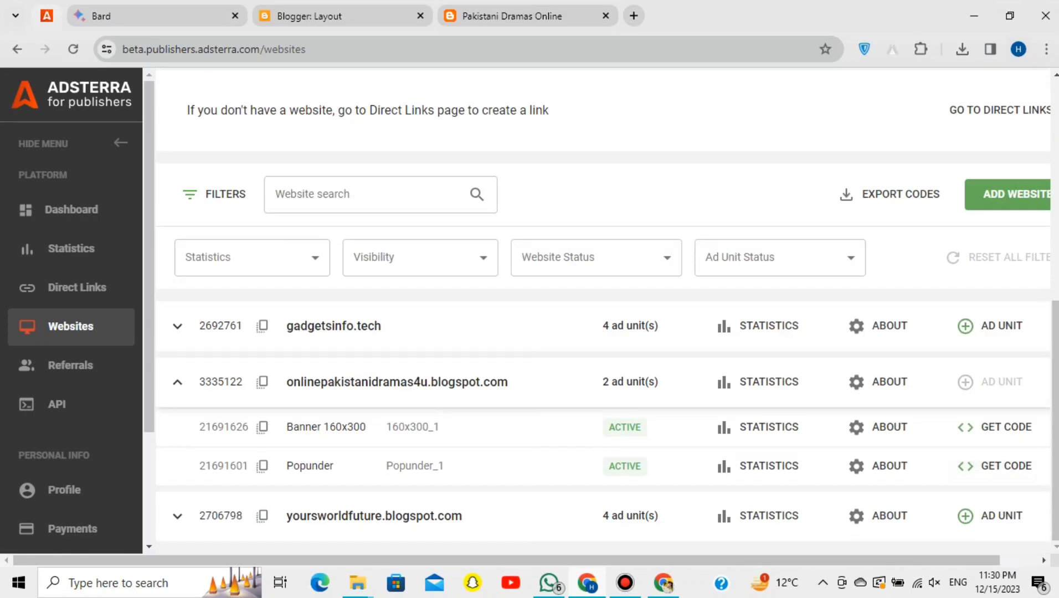
left_click(1013, 435)
left_click(777, 464)
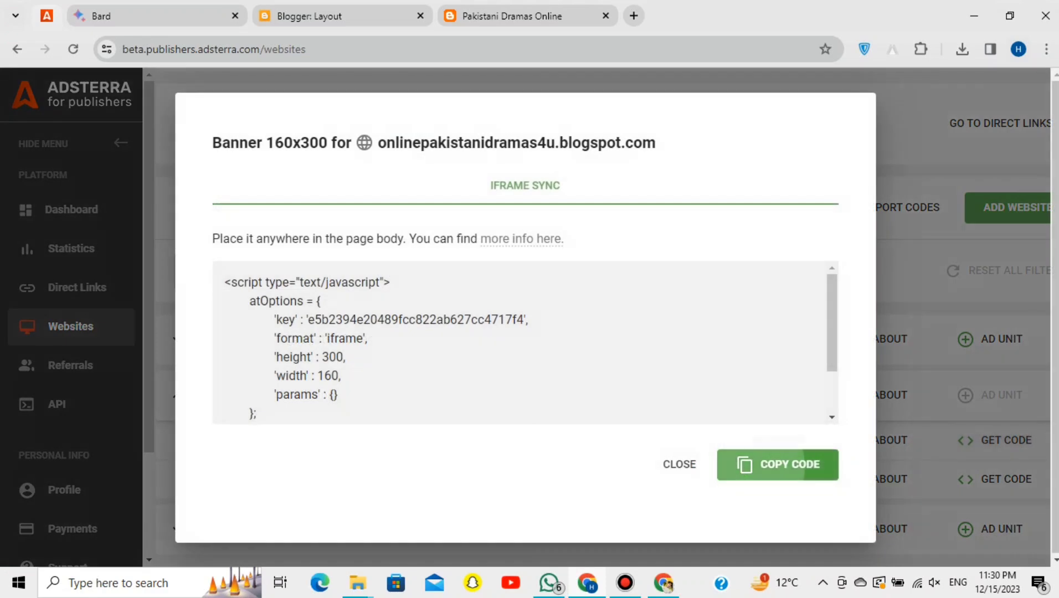
- In Blogger's layout, replace the content of the Top Post Ad gadget with the copied Banner 160x300 code and save the gadget
left_click(512, 16)
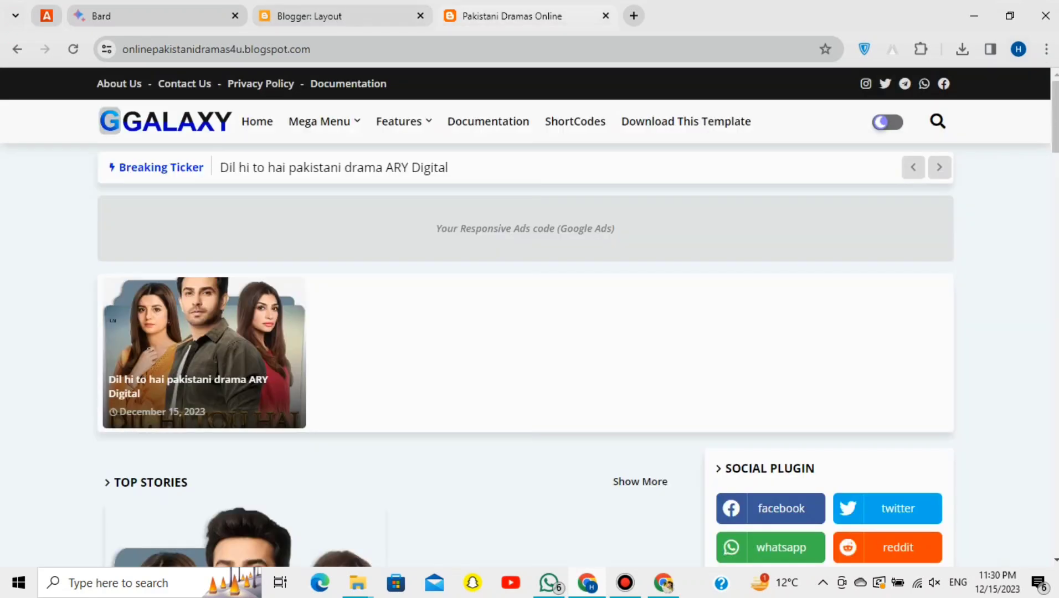
left_click(310, 15)
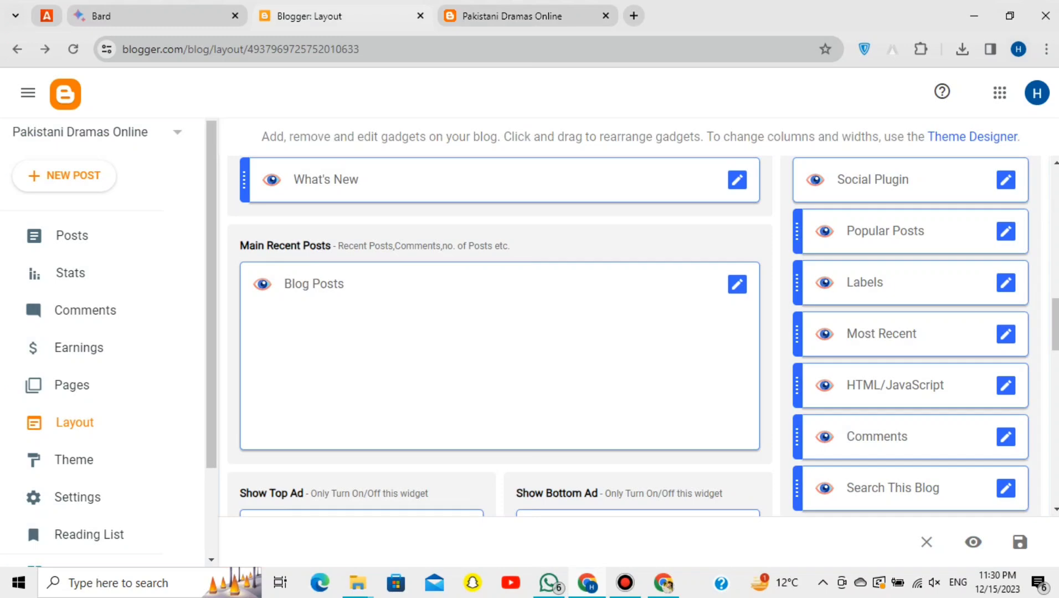
scroll(637, 332, "down", 3)
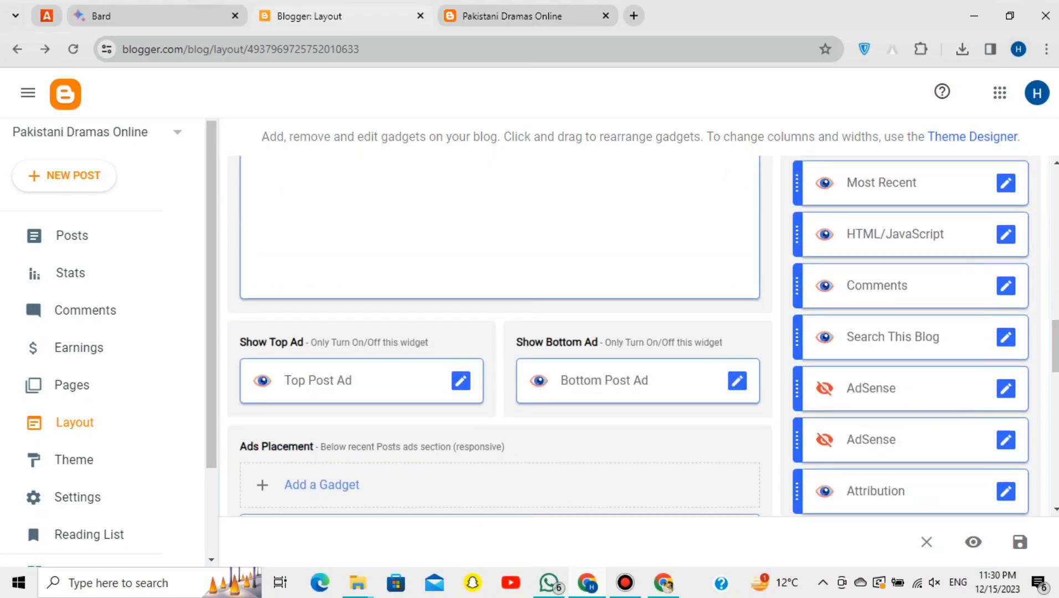
left_click(461, 381)
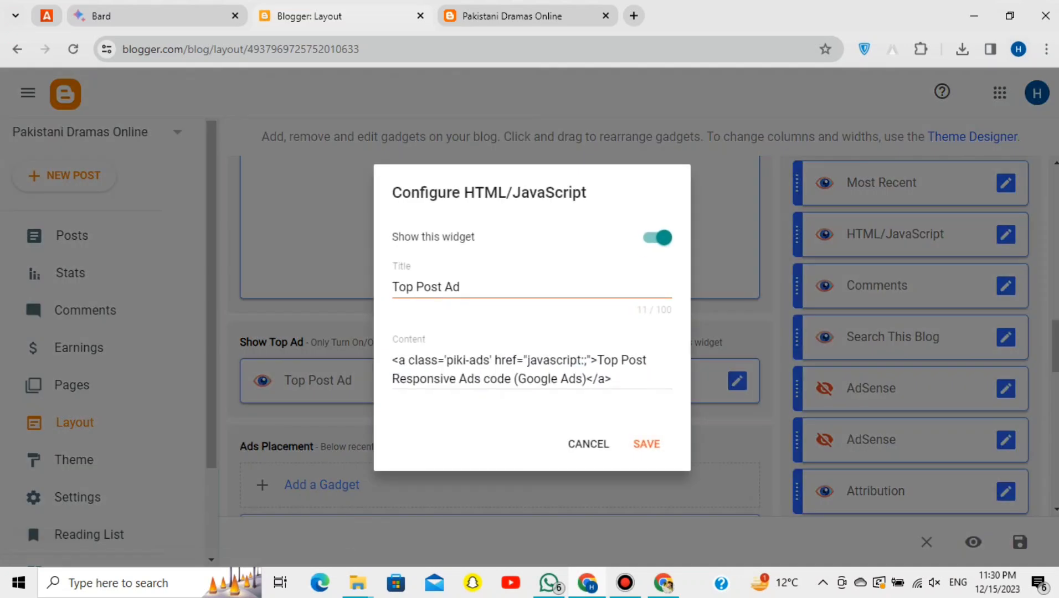
triple_click(515, 379)
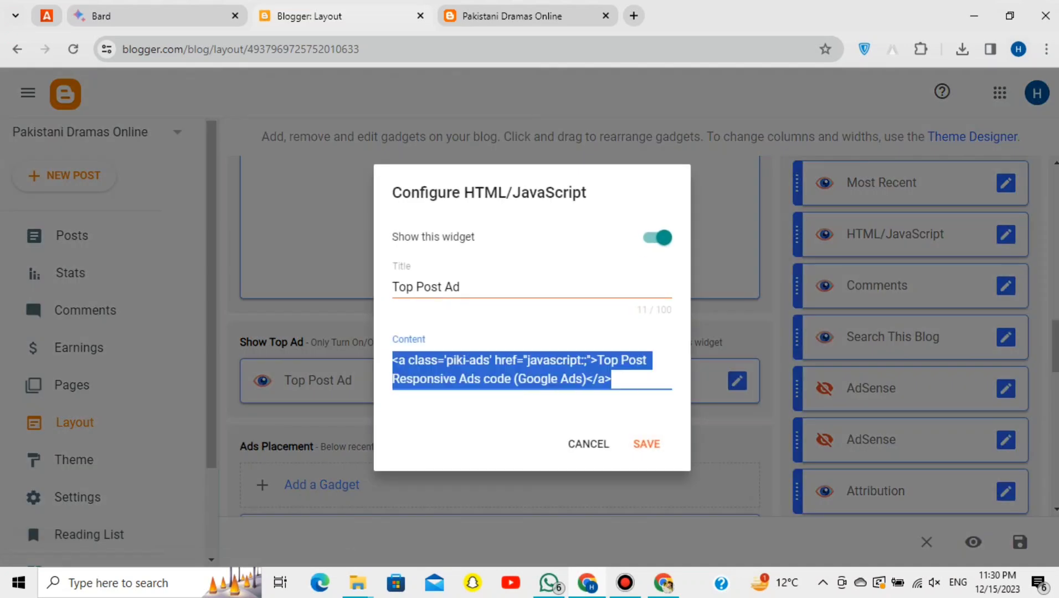
key("ctrl+v")
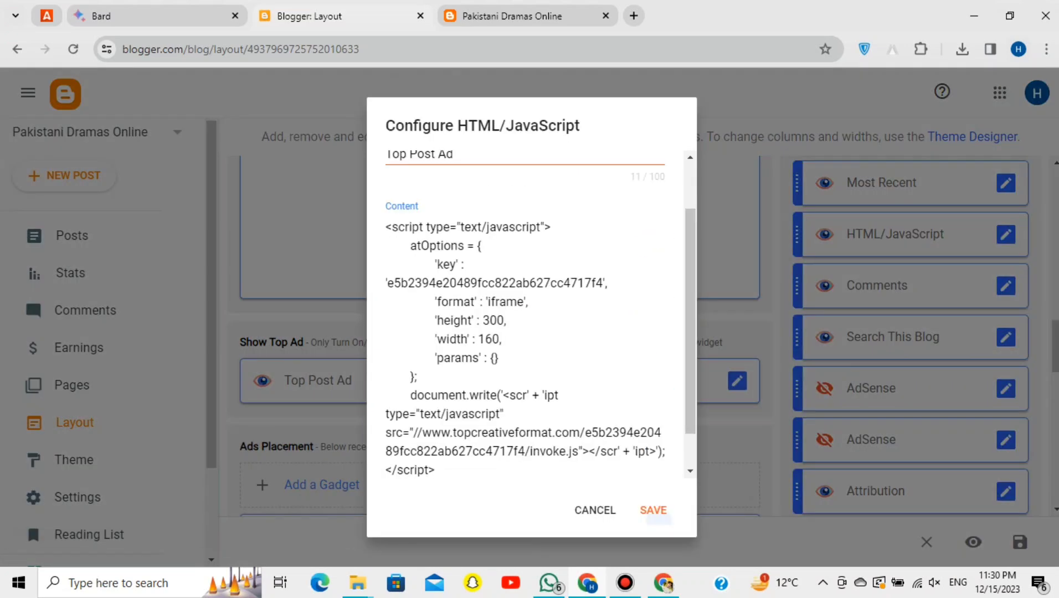
left_click(653, 510)
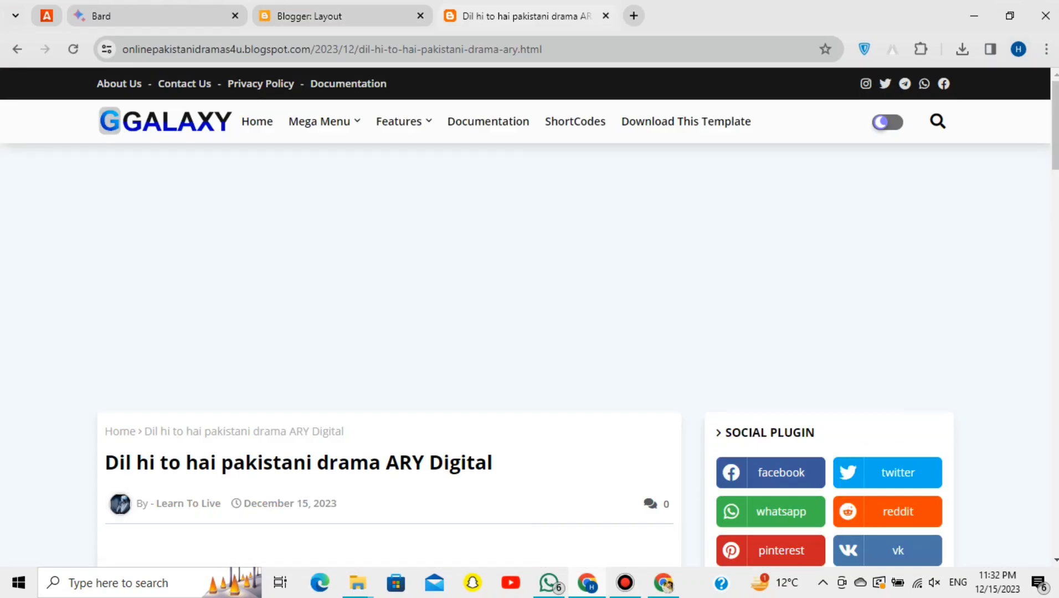
- Test the banner ad on the blog homepage, close the advertiser's page, and open the Dil hi to hai post
mouse_move(1055, 125)
left_mouse_down()
mouse_move(1055, 508)
mouse_move(1055, 125)
left_mouse_up()
left_click(257, 121)
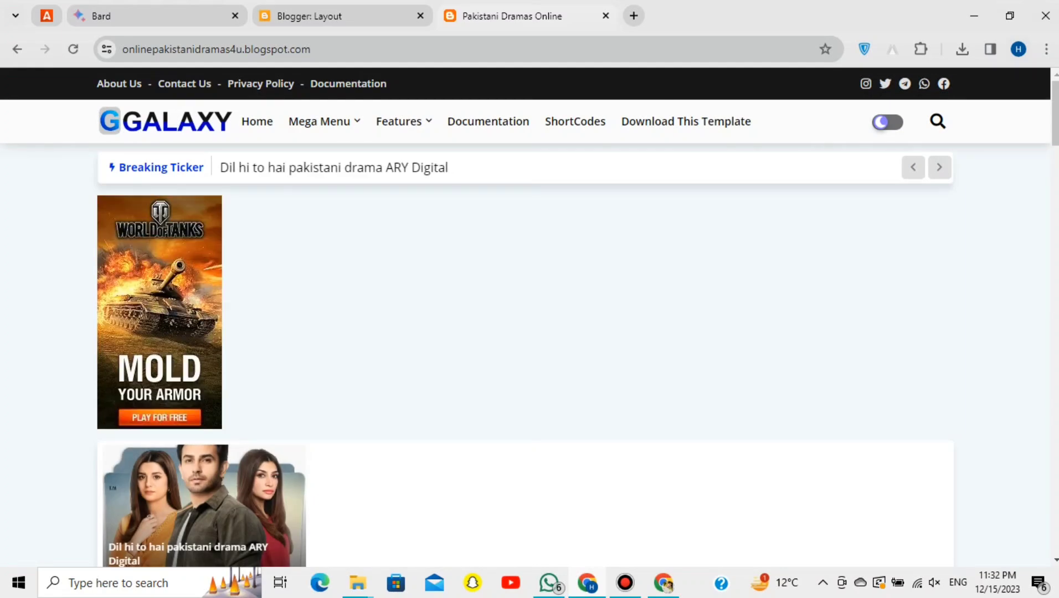
left_click(159, 311)
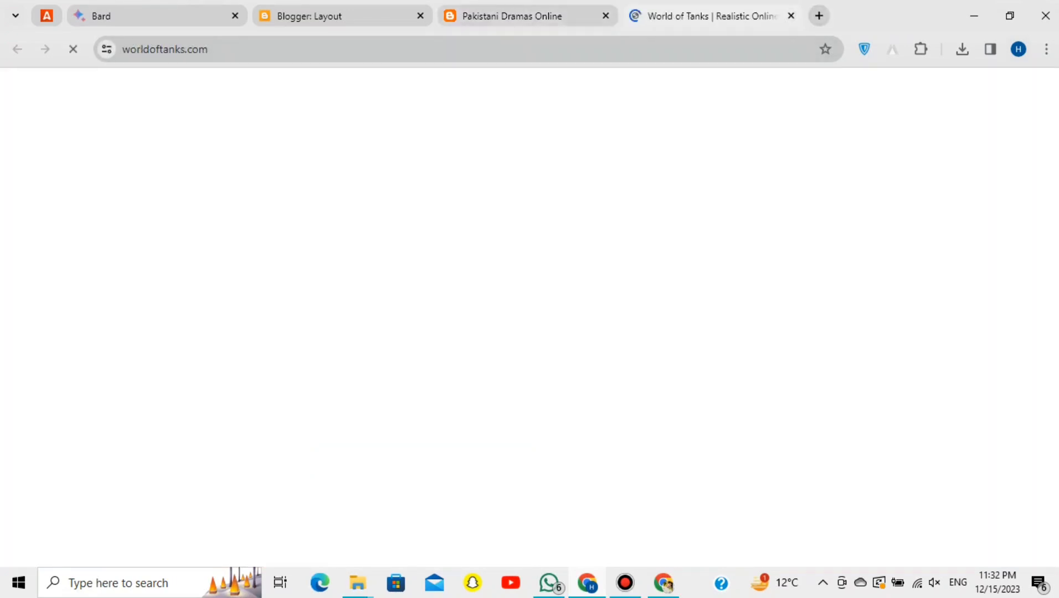
left_click(791, 16)
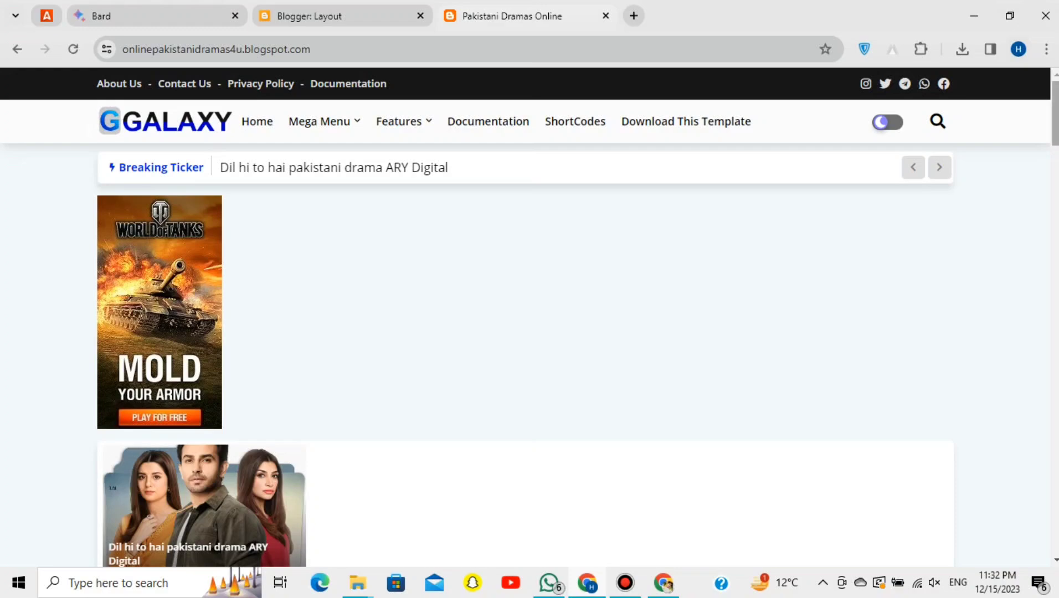
left_click_drag(1054, 115, 1054, 147)
left_click(230, 274)
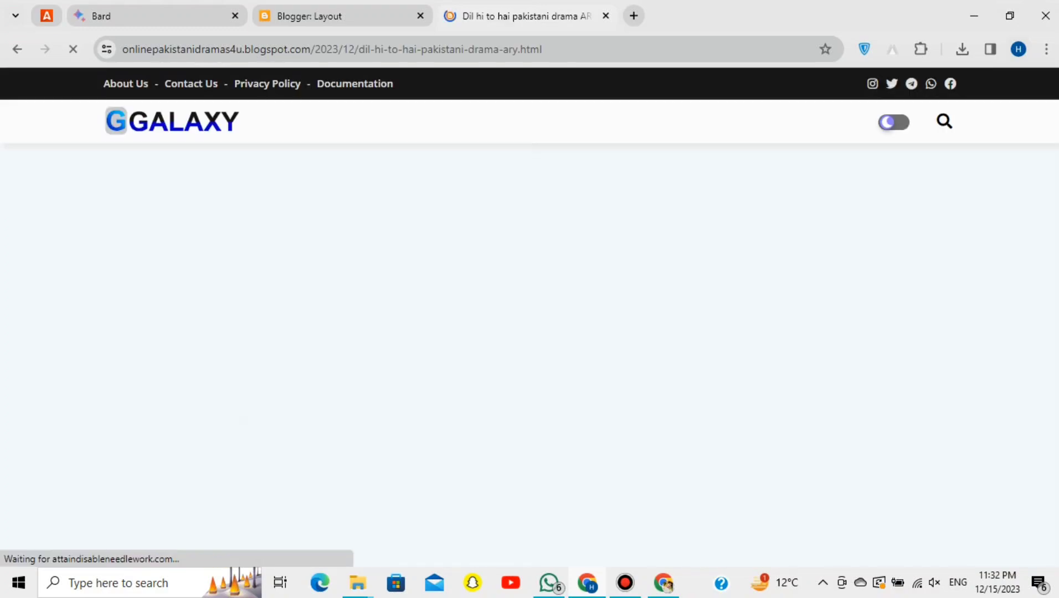
- Look through the published Dil hi to hai post to check the banner ad, download and watch links, and remaining ad placeholders
scroll(529, 315, "down", 20)
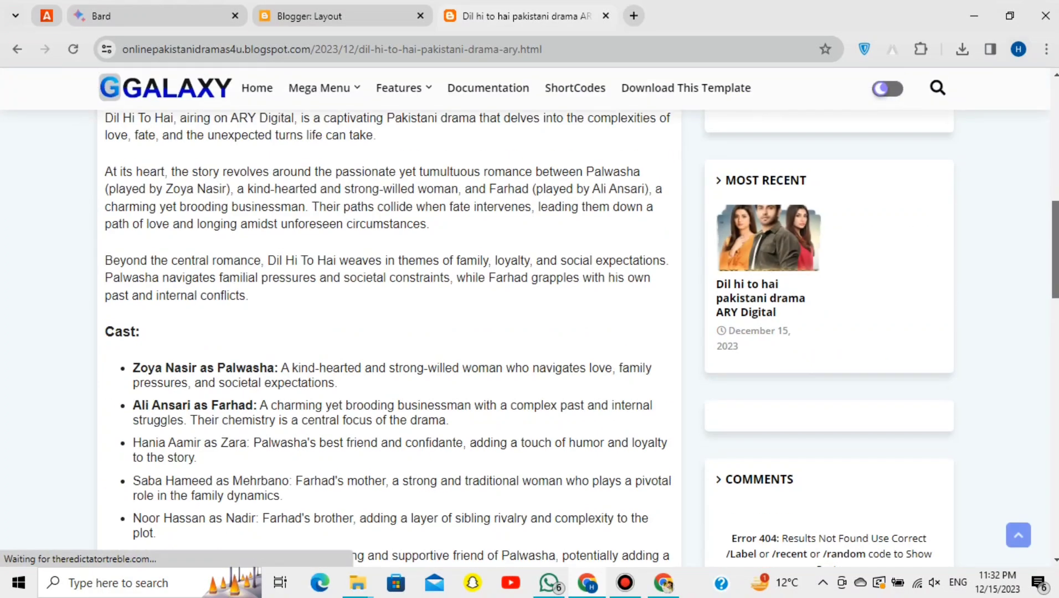
scroll(530, 316, "up", 20)
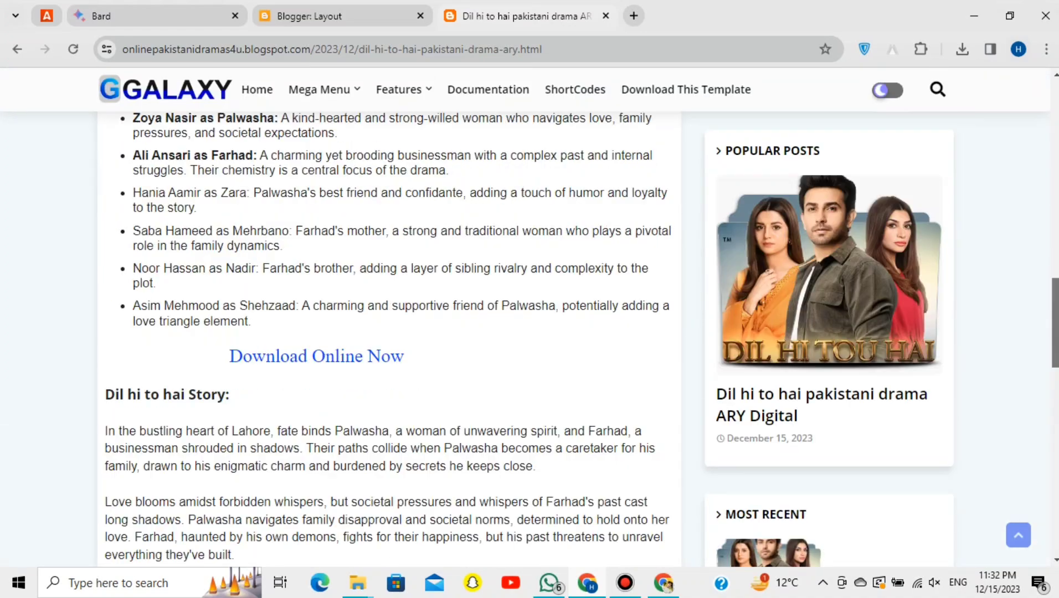
scroll(529, 315, "up", 3)
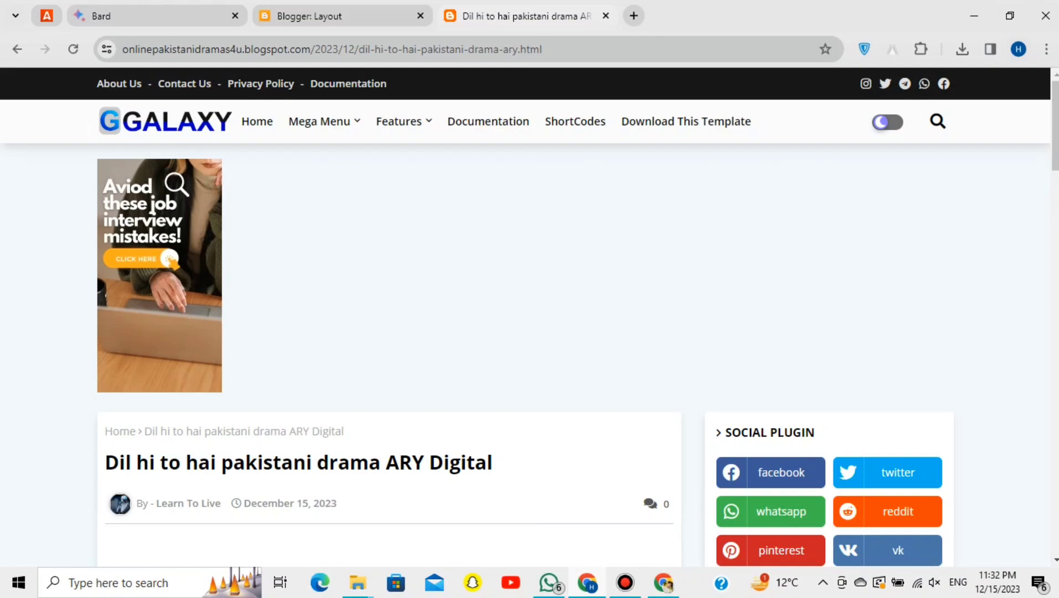
scroll(529, 315, "down", 20)
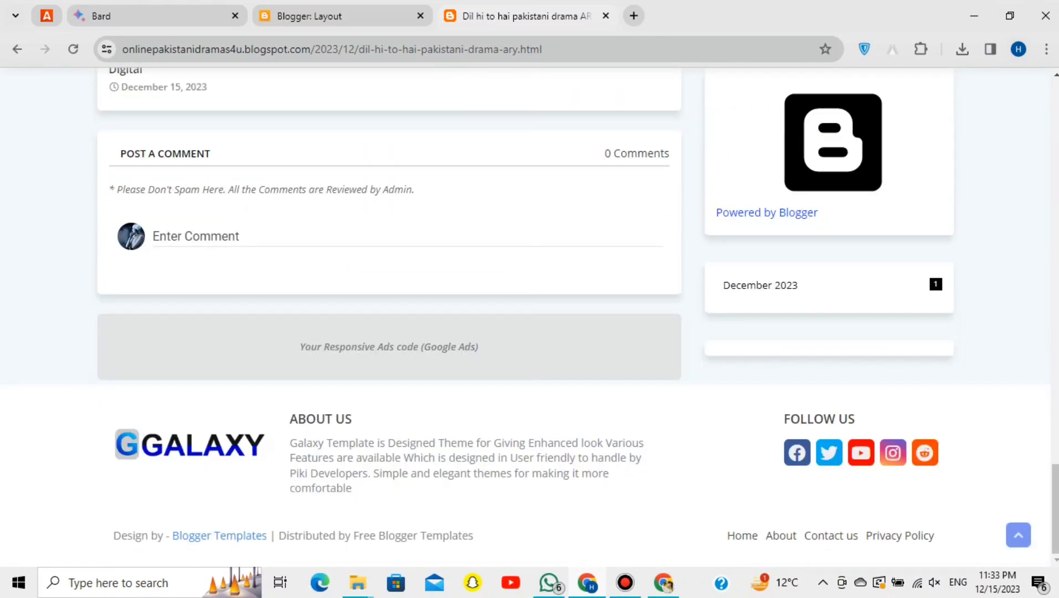
scroll(530, 316, "up", 10)
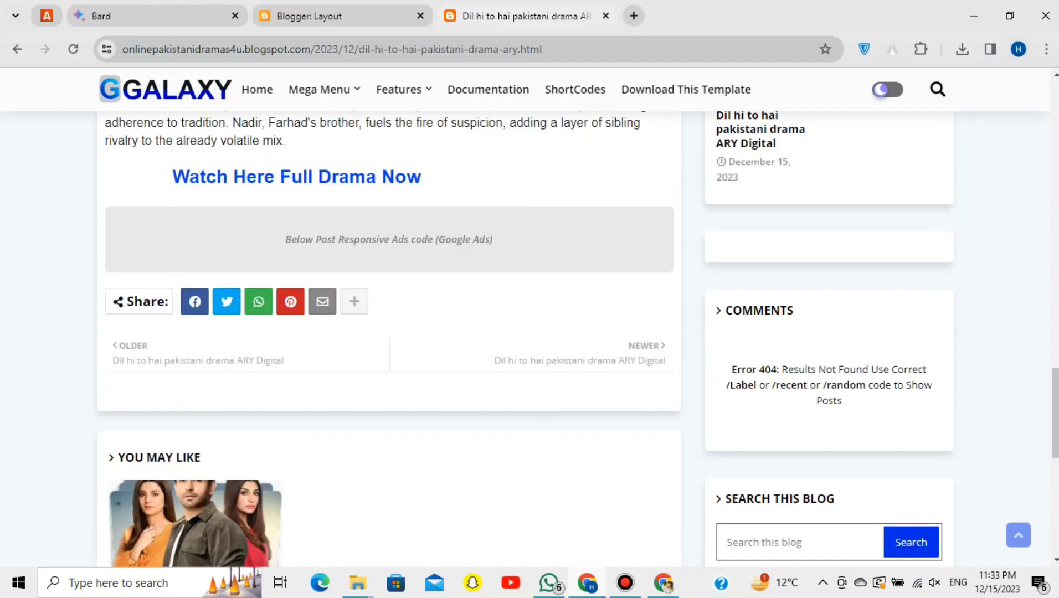
scroll(529, 315, "up", 12)
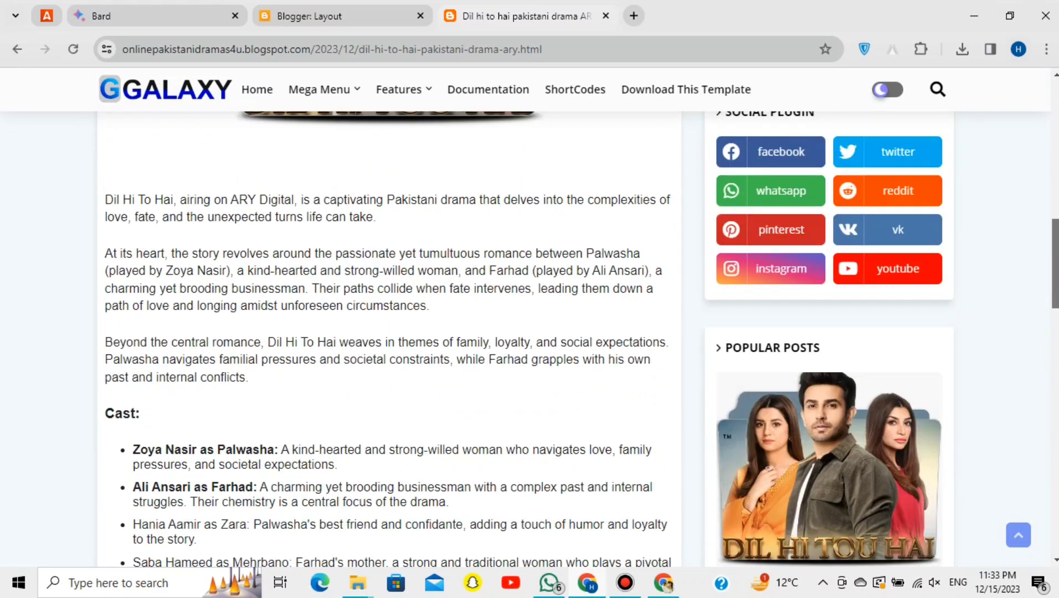
- Test the post's Download Online Now direct link, close the page it opens, and return to the banner ad at the start of the post
scroll(529, 316, "down", 7)
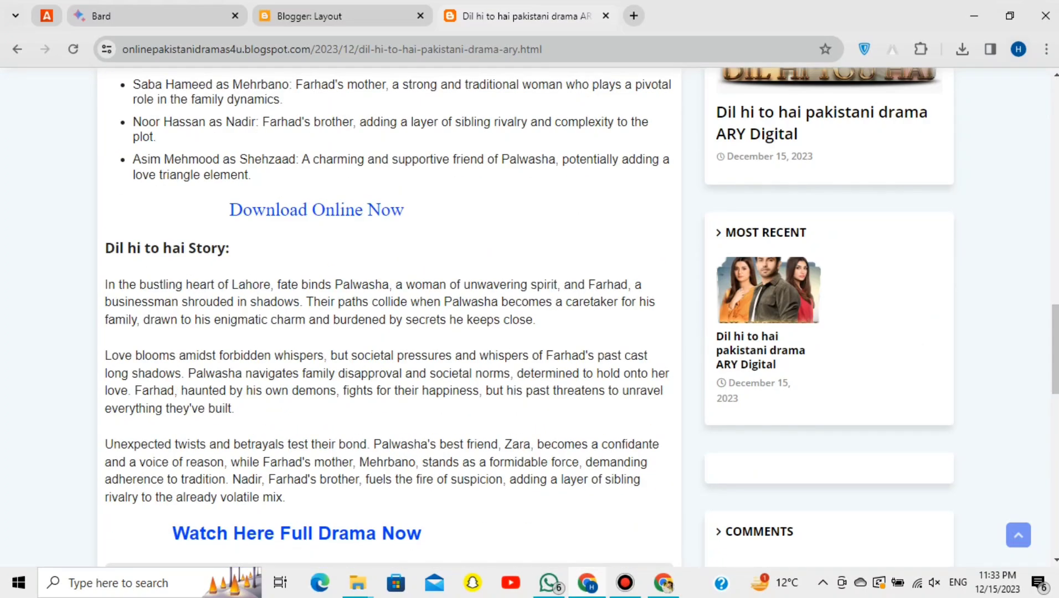
left_click(317, 210)
left_click(316, 210)
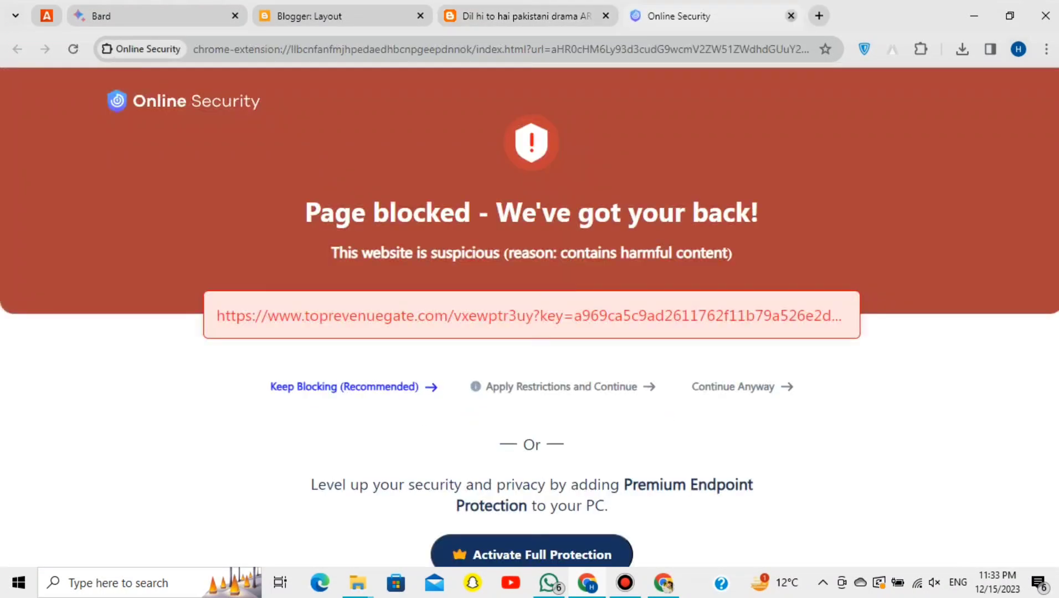
left_click(791, 16)
scroll(490, 127, "up", 18)
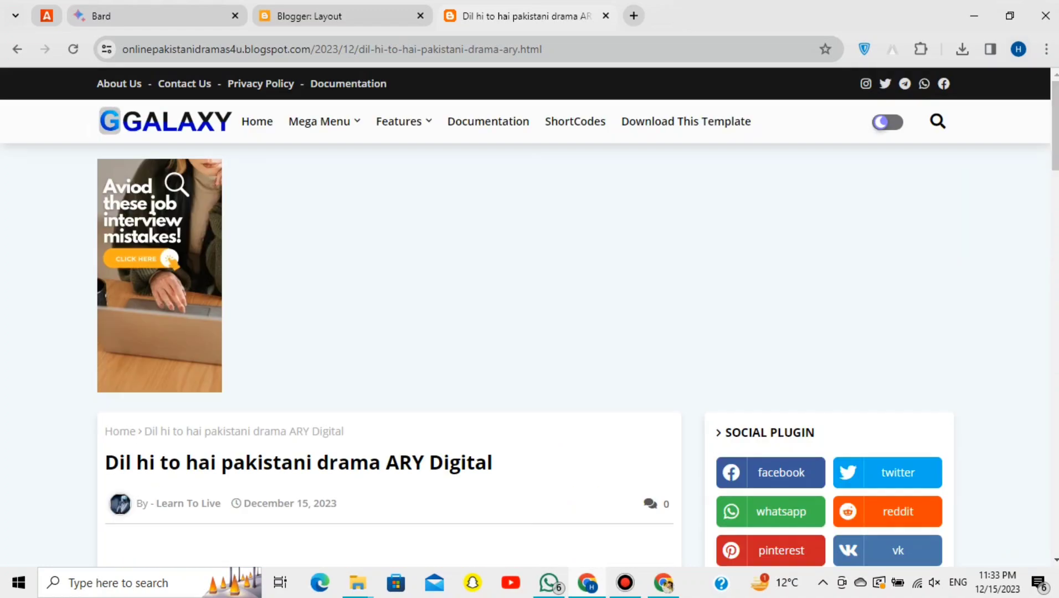
left_click(309, 15)
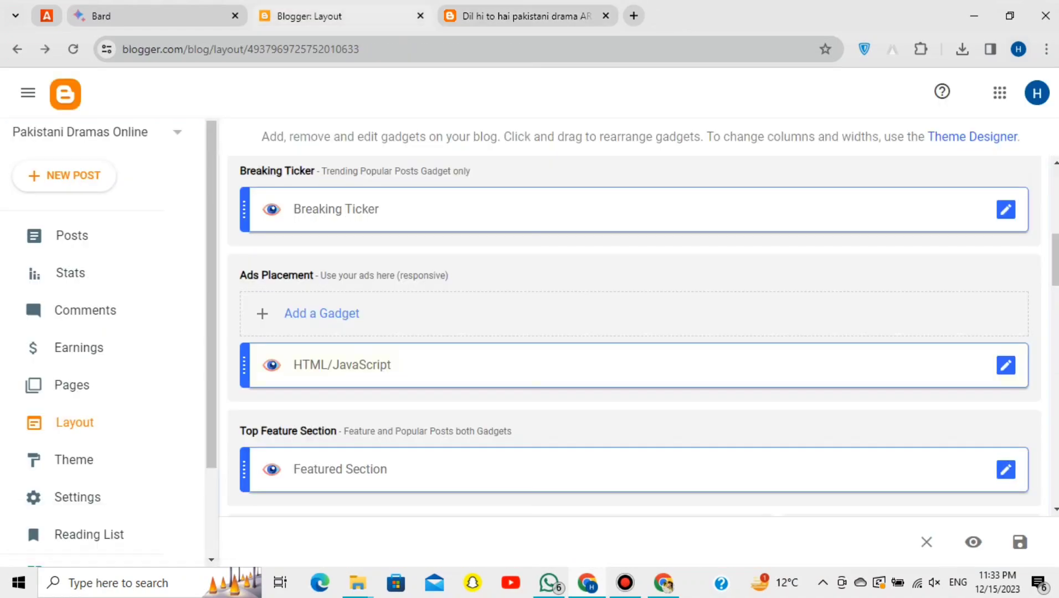
left_click_drag(1055, 260, 1055, 195)
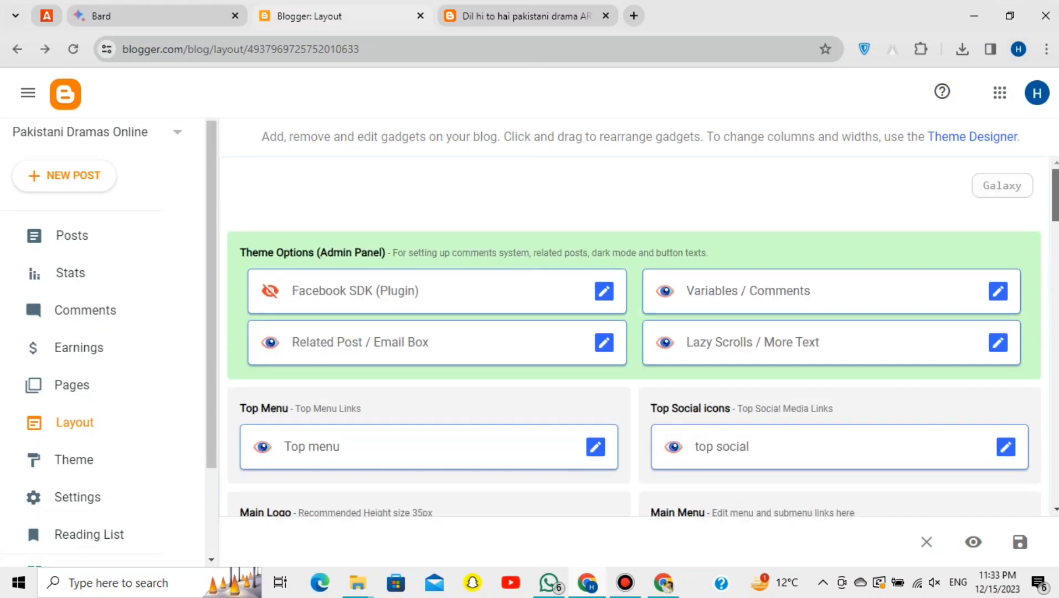
left_click(526, 16)
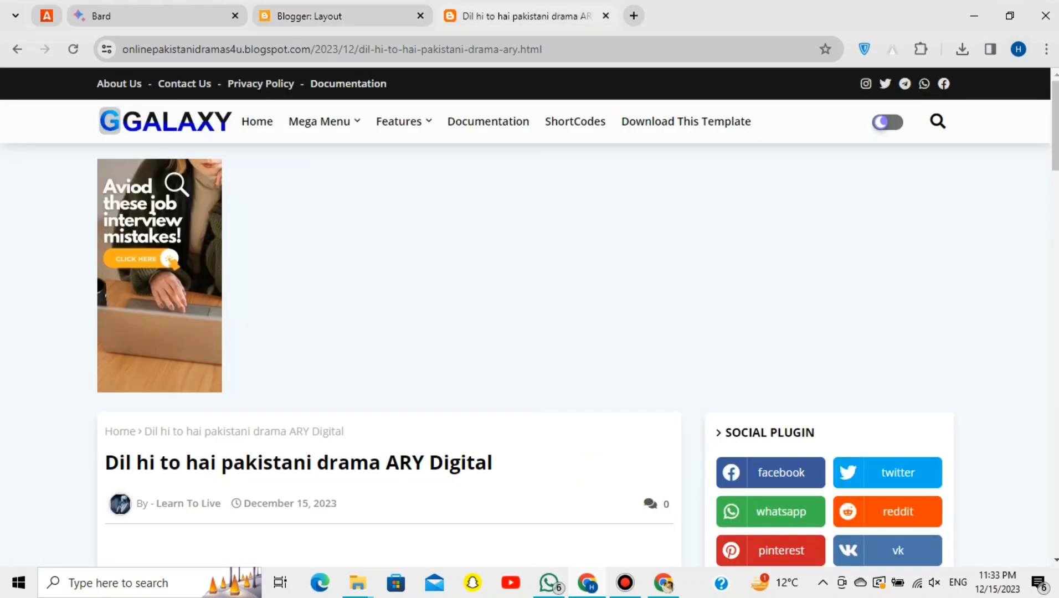
mouse_move(1055, 127)
left_mouse_down()
mouse_move(1055, 509)
mouse_move(1055, 126)
left_mouse_up()
left_click(149, 16)
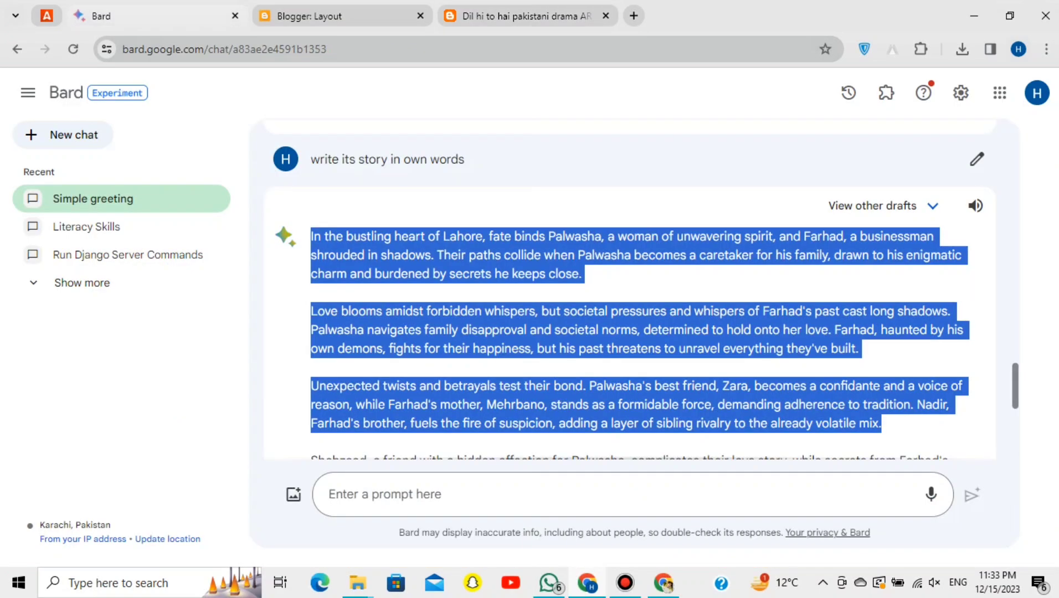
- Switch to Adsterra and review the statistics for onlinepakistanidramas4u.blogspot.com, including impressions, clicks, CPM and revenue by date
left_click(46, 16)
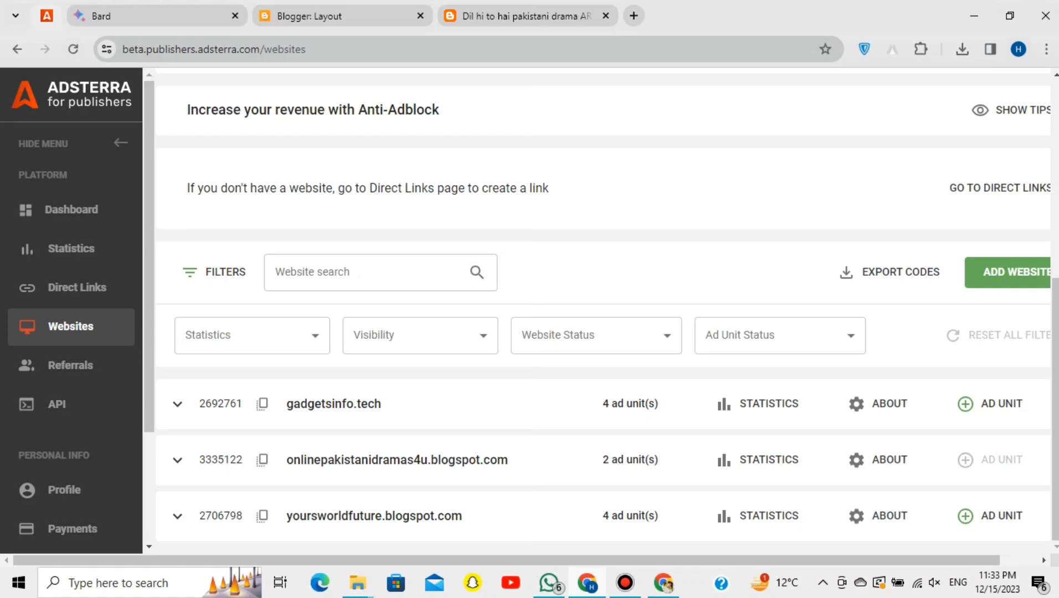
left_click(775, 461)
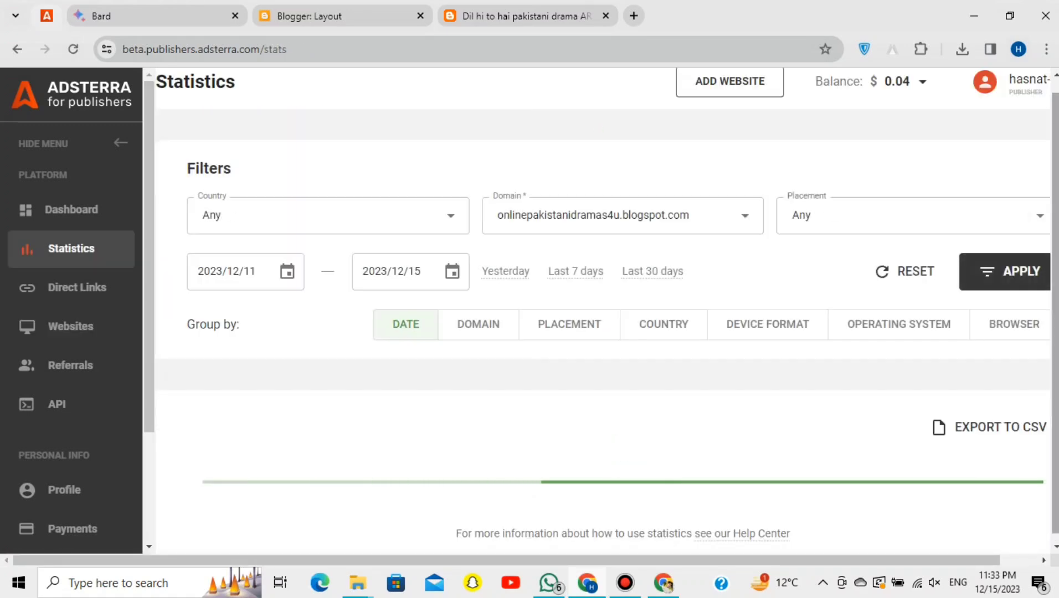
scroll(602, 333, "down", 1)
scroll(602, 333, "down", 2)
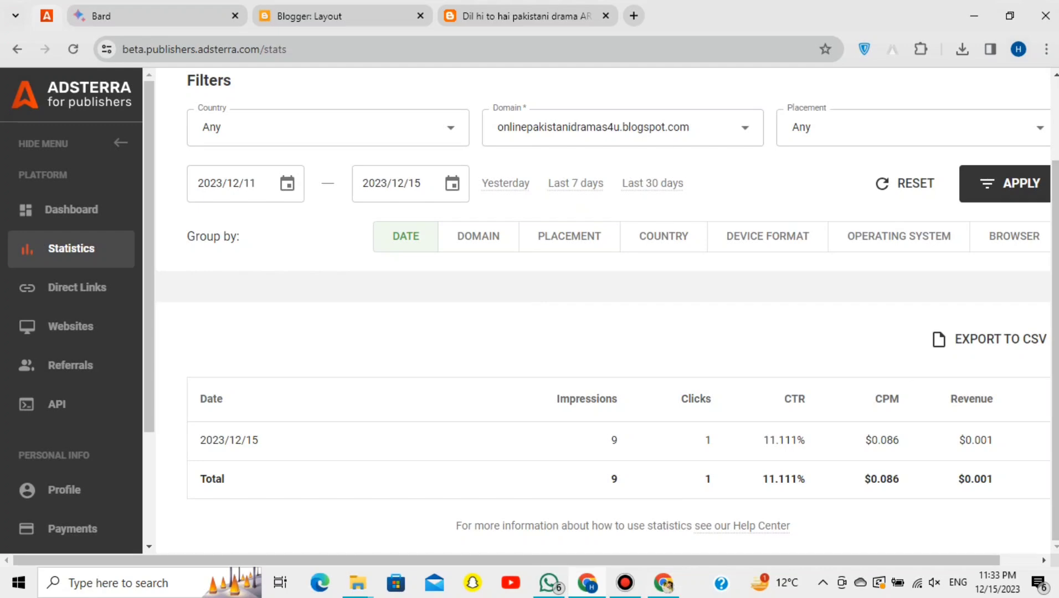
scroll(603, 310, "up", 2)
scroll(603, 310, "down", 2)
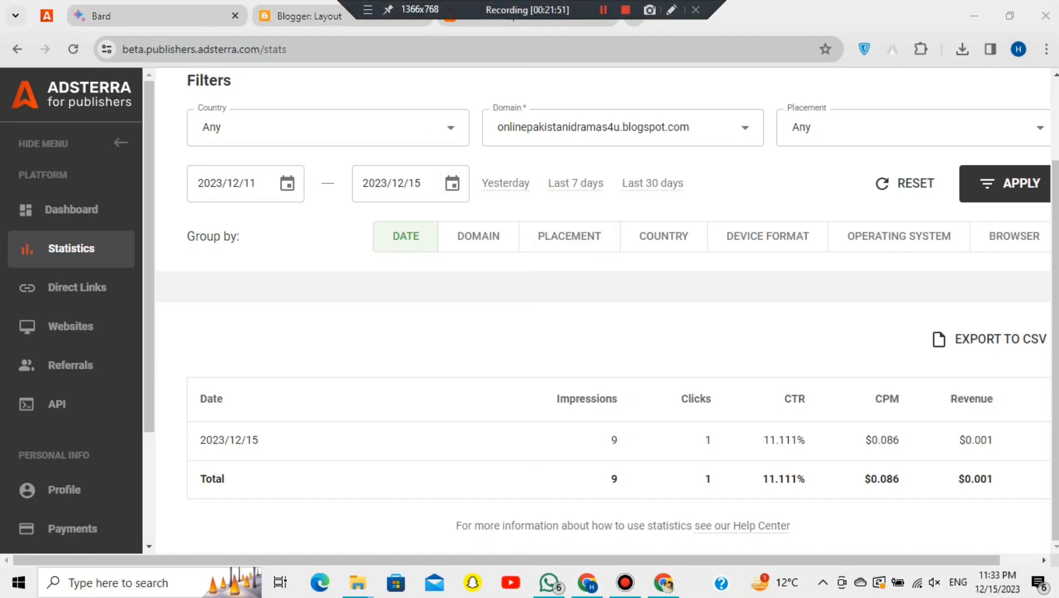
left_click(526, 16)
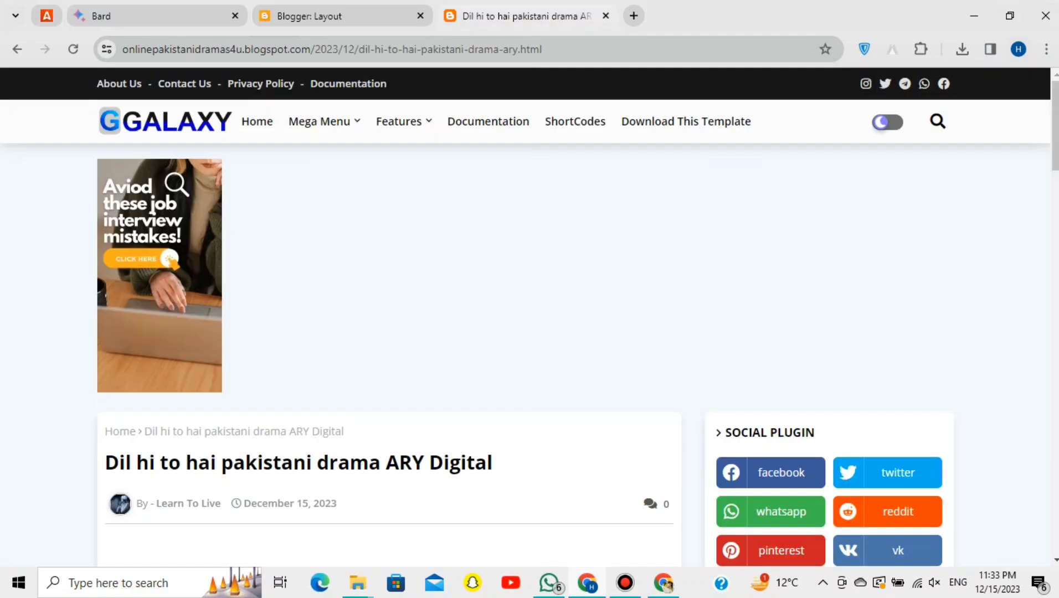
mouse_move(1055, 126)
left_mouse_down()
mouse_move(1055, 293)
mouse_move(1055, 126)
left_mouse_up()
left_click_drag(1055, 126, 1055, 83)
left_click(310, 16)
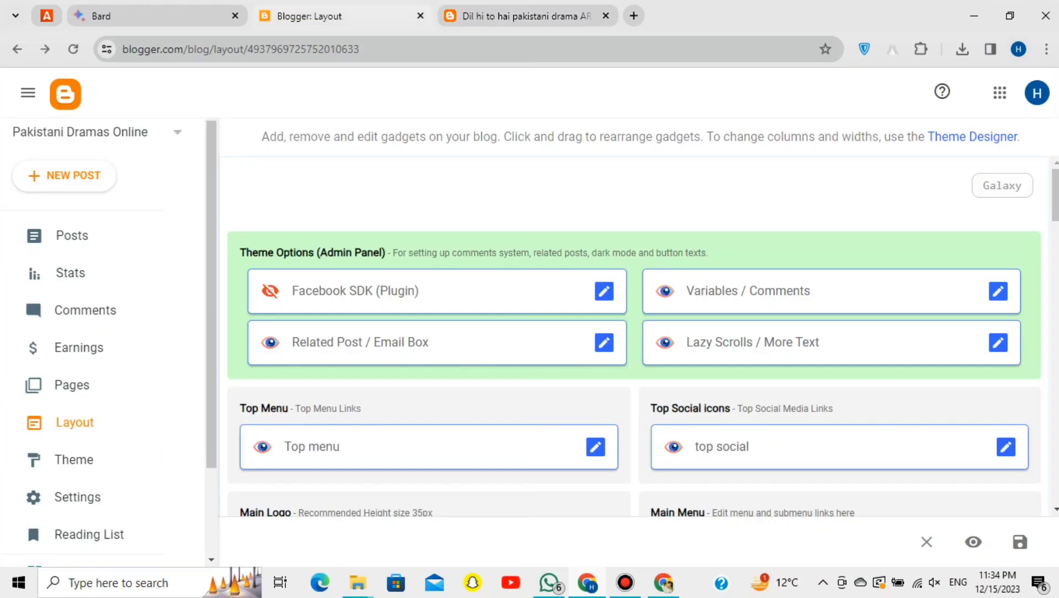
key("F12")
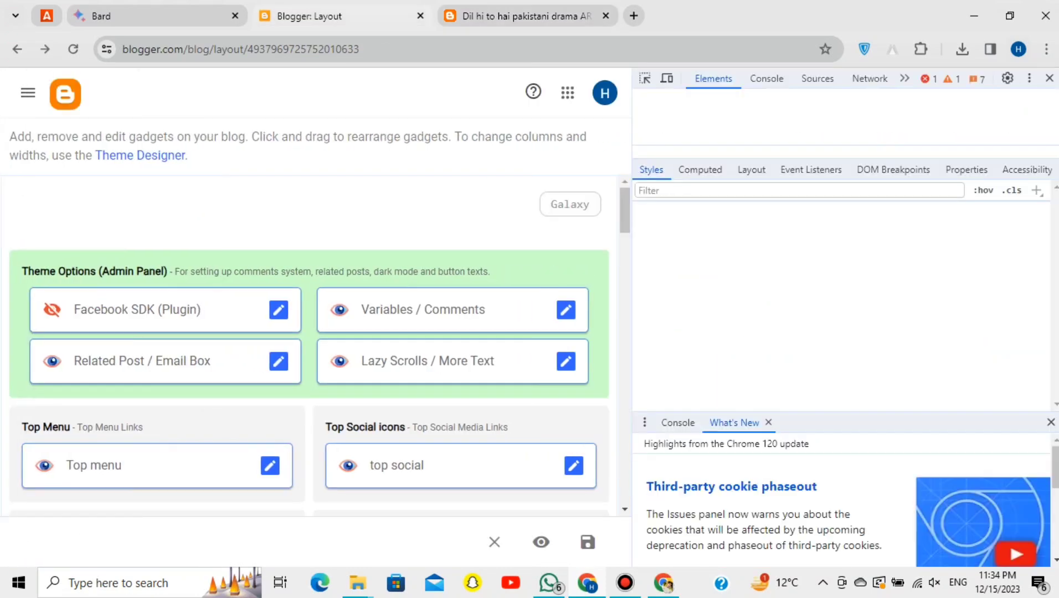
left_click(1049, 78)
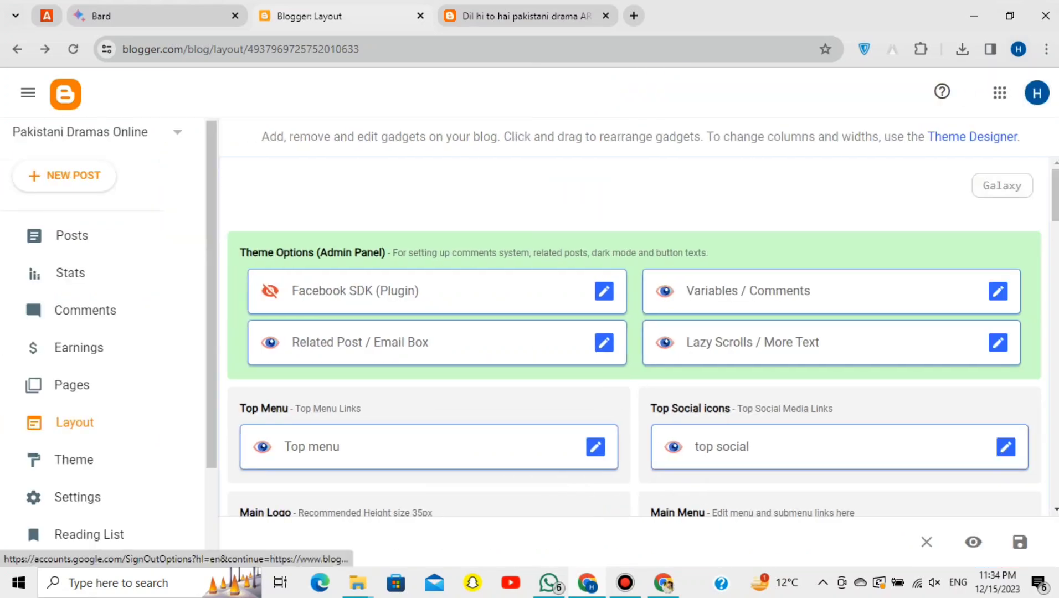